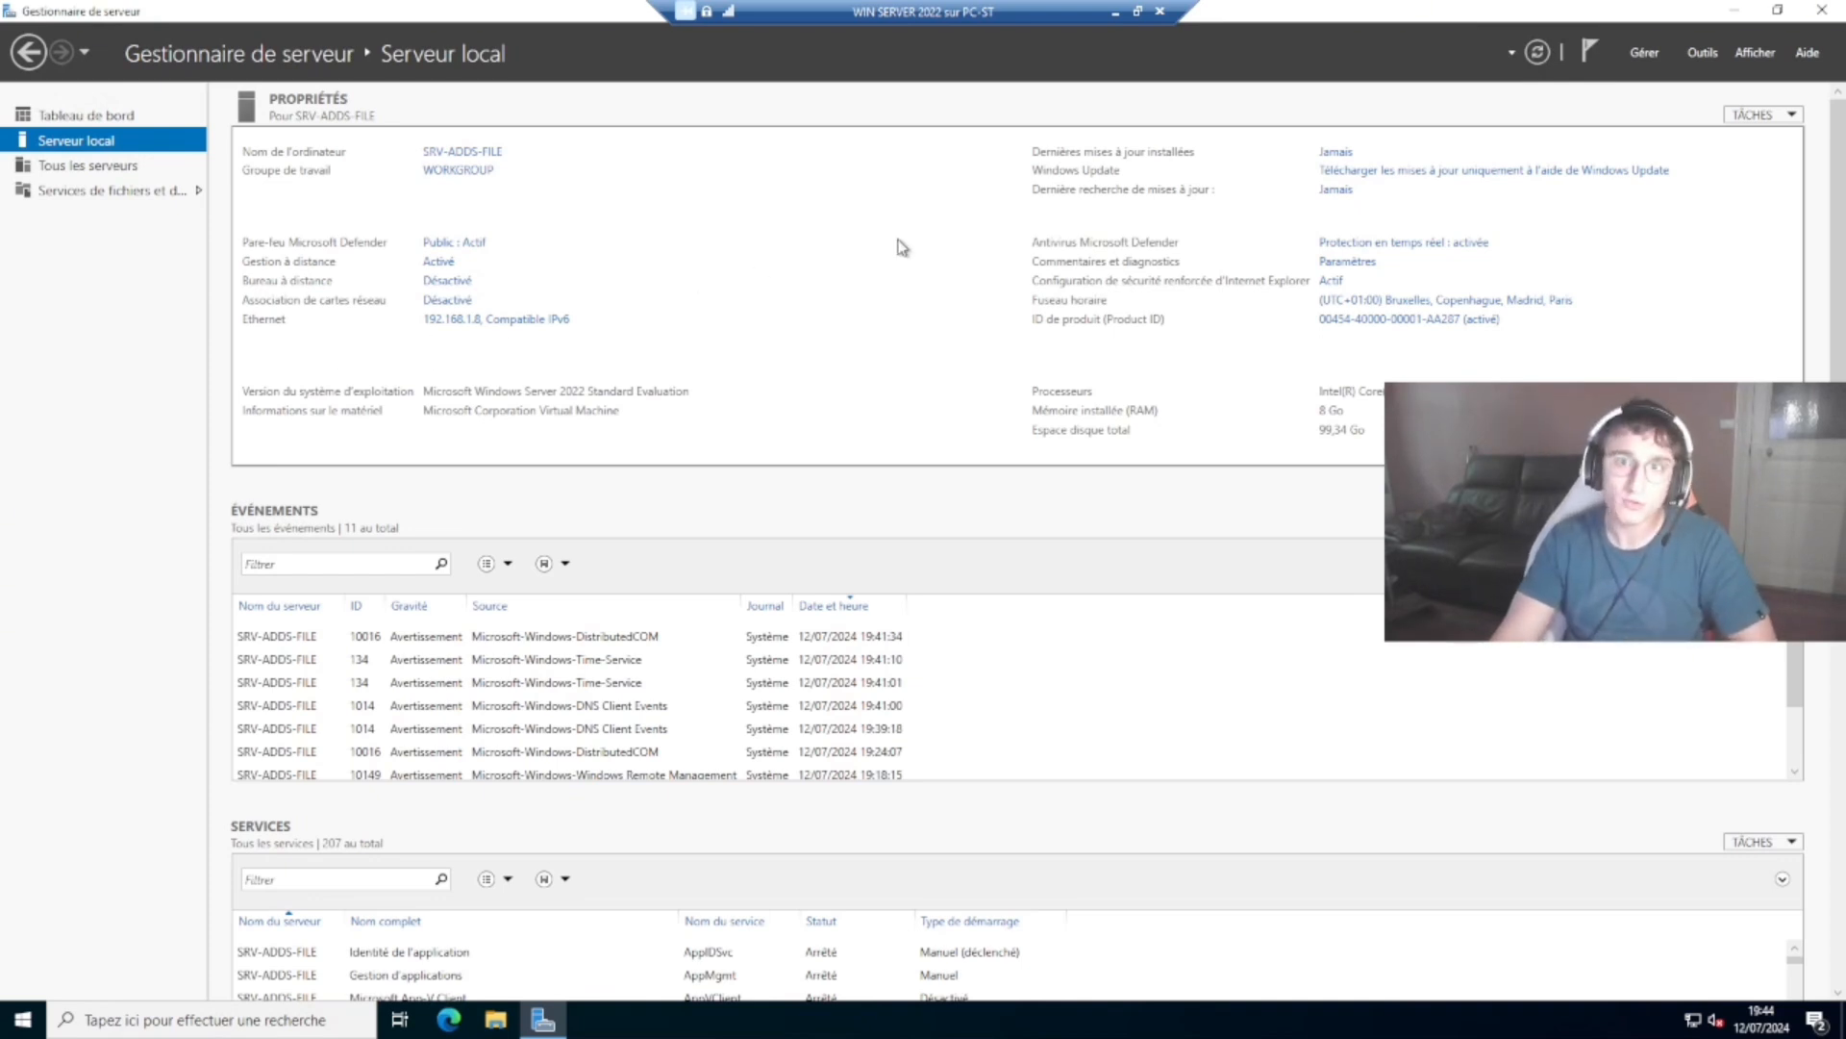
- Switch to Hyper-V Manager and open the virtual switch manager for host PC-ST
{"action": "left_click", "coordinate": [1115, 11]}
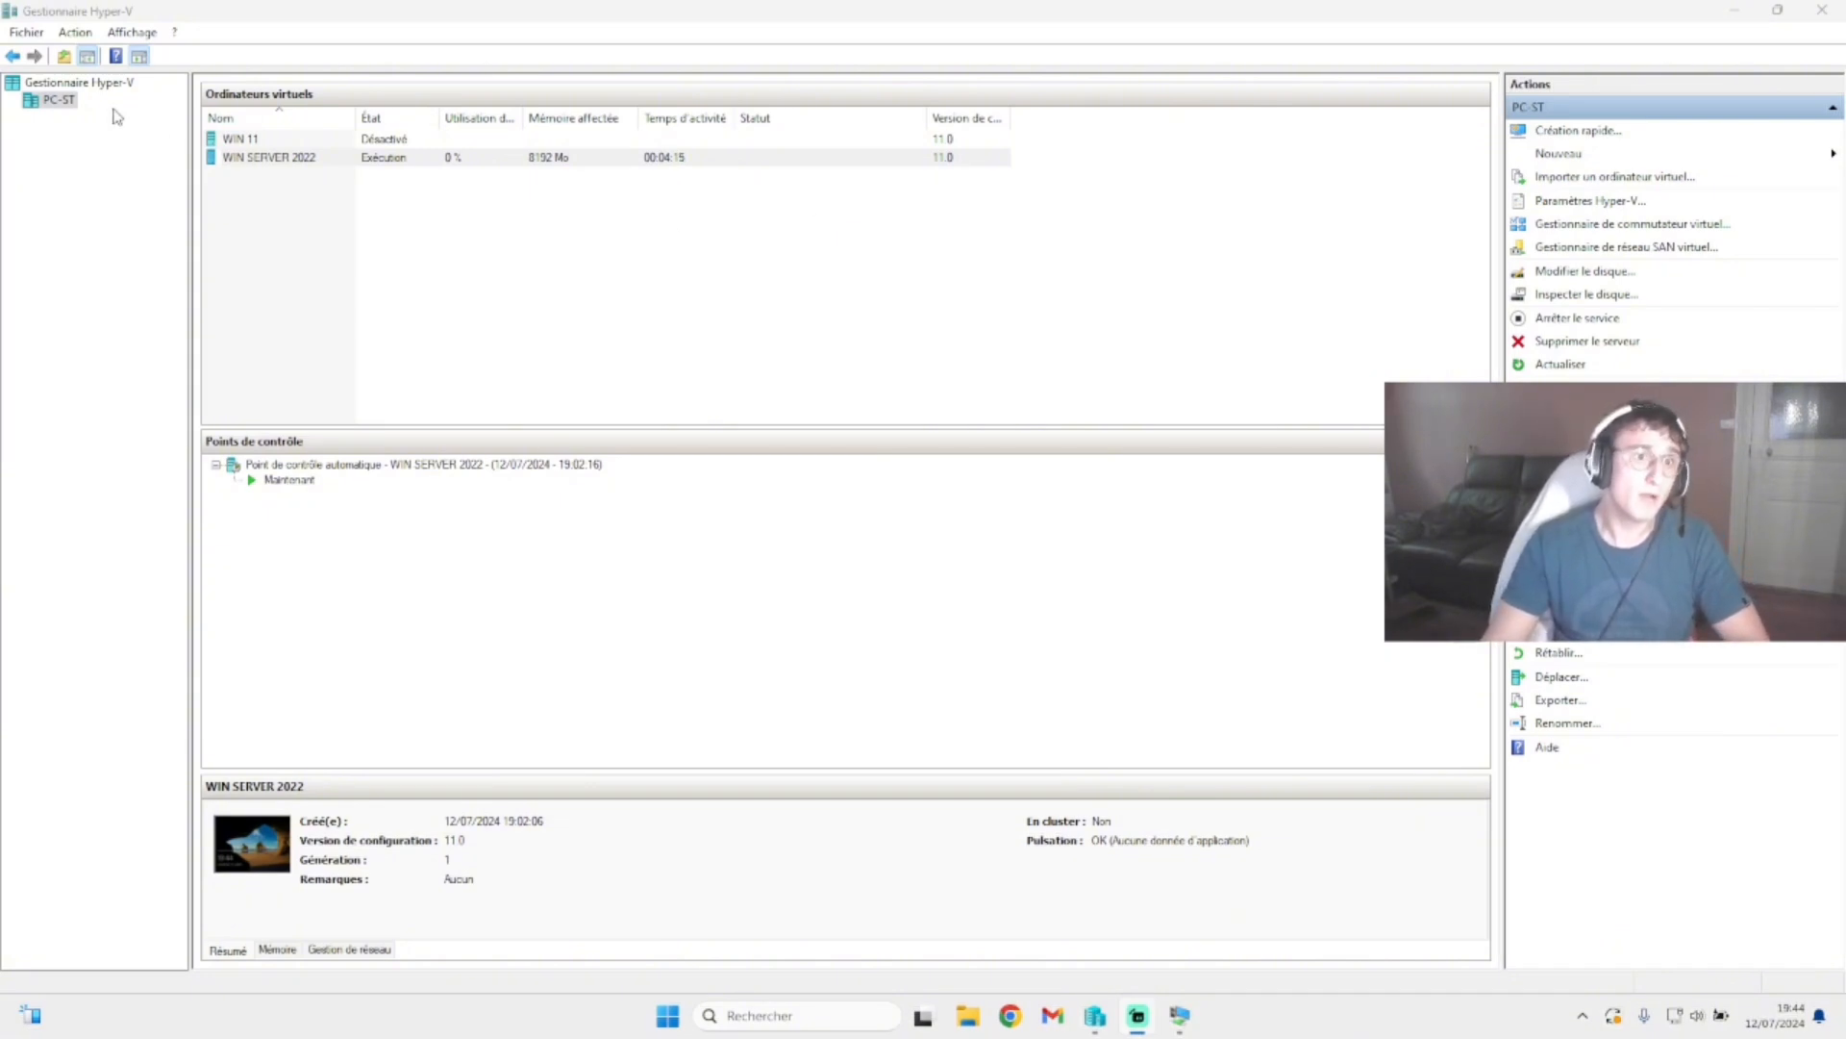
{"action": "right_click", "coordinate": [61, 102]}
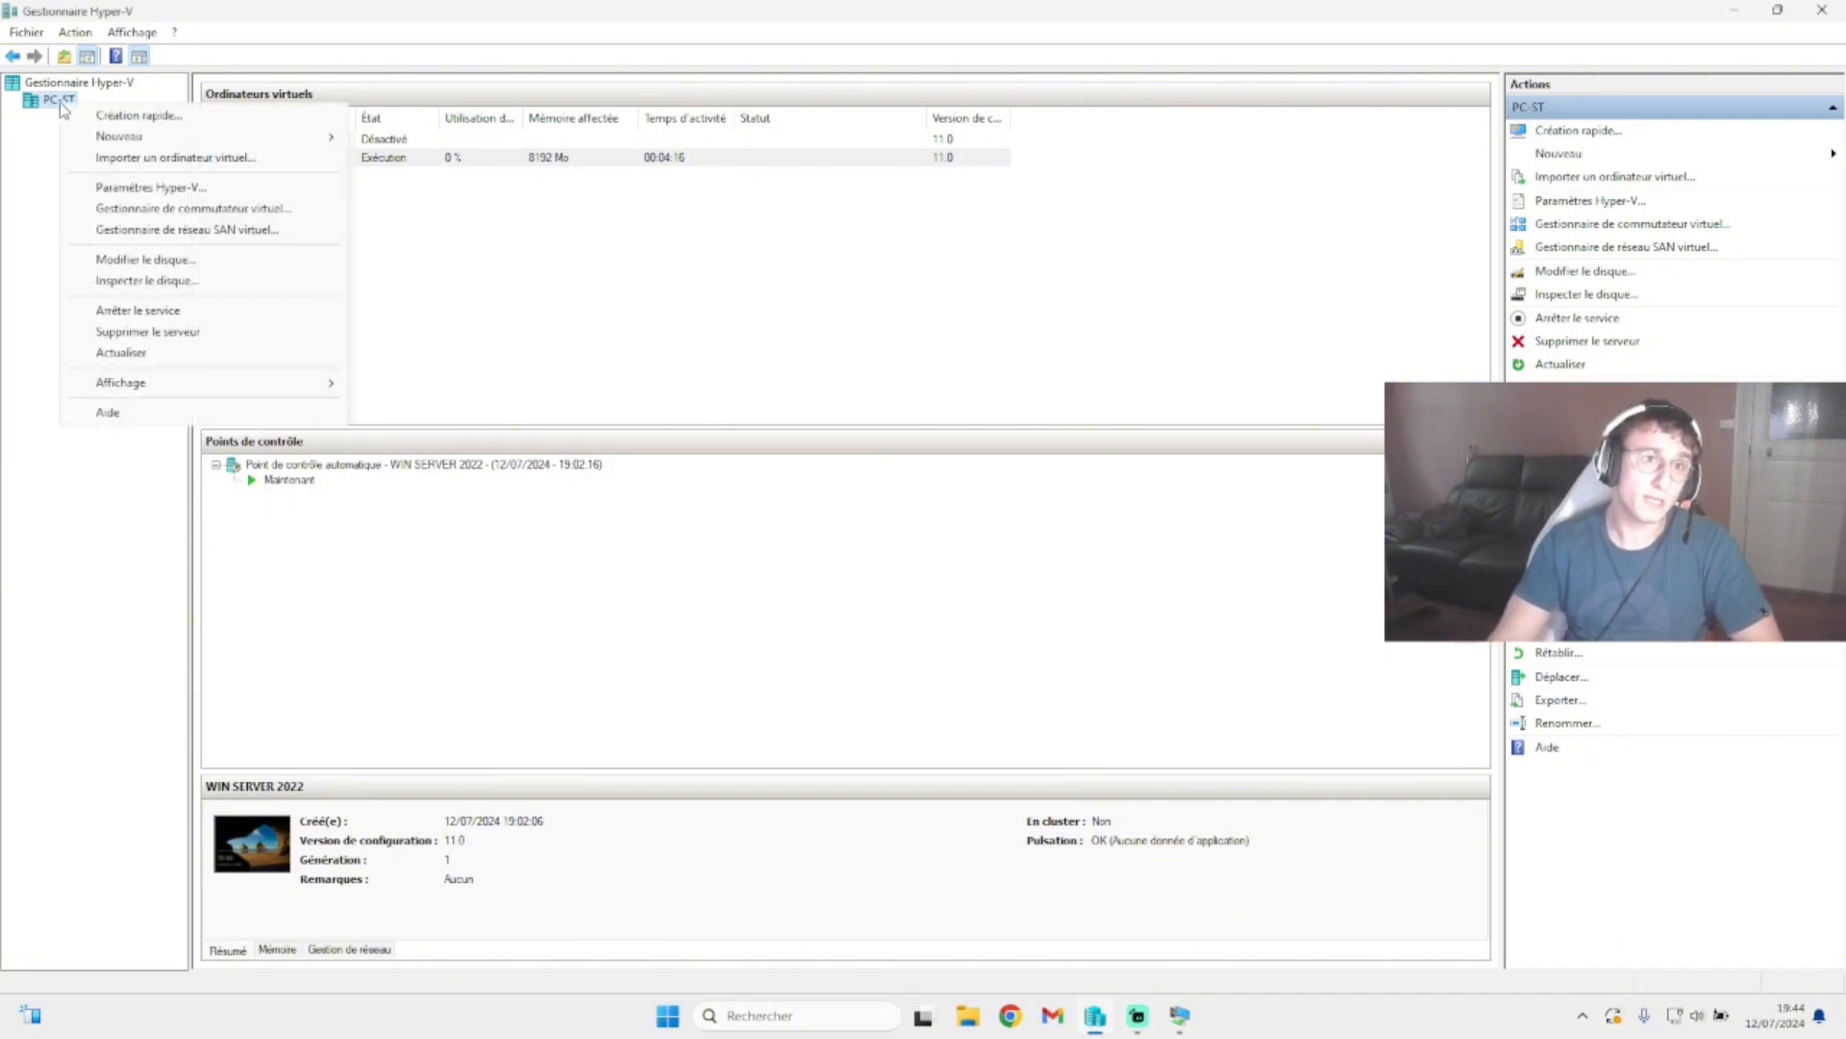
{"action": "left_click", "coordinate": [144, 217]}
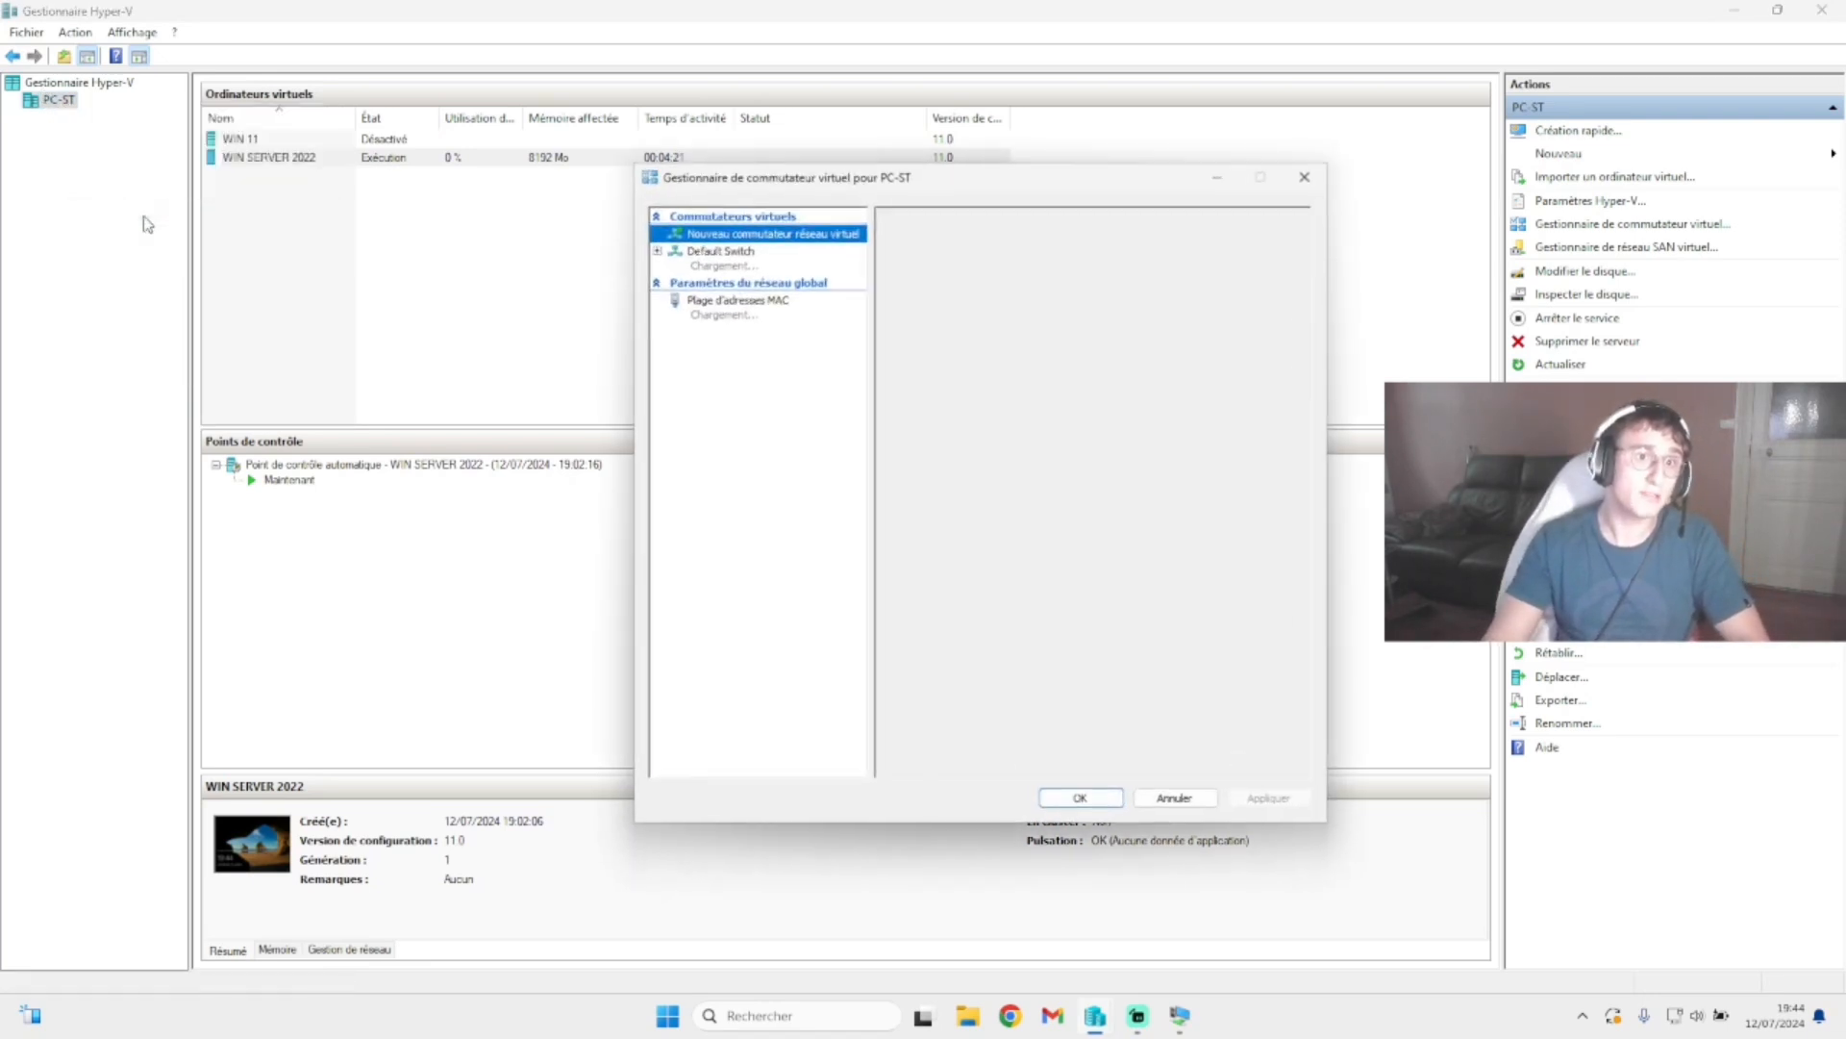
{"action": "left_click_drag", "start_coordinate": [1058, 197], "coordinate": [1038, 195]}
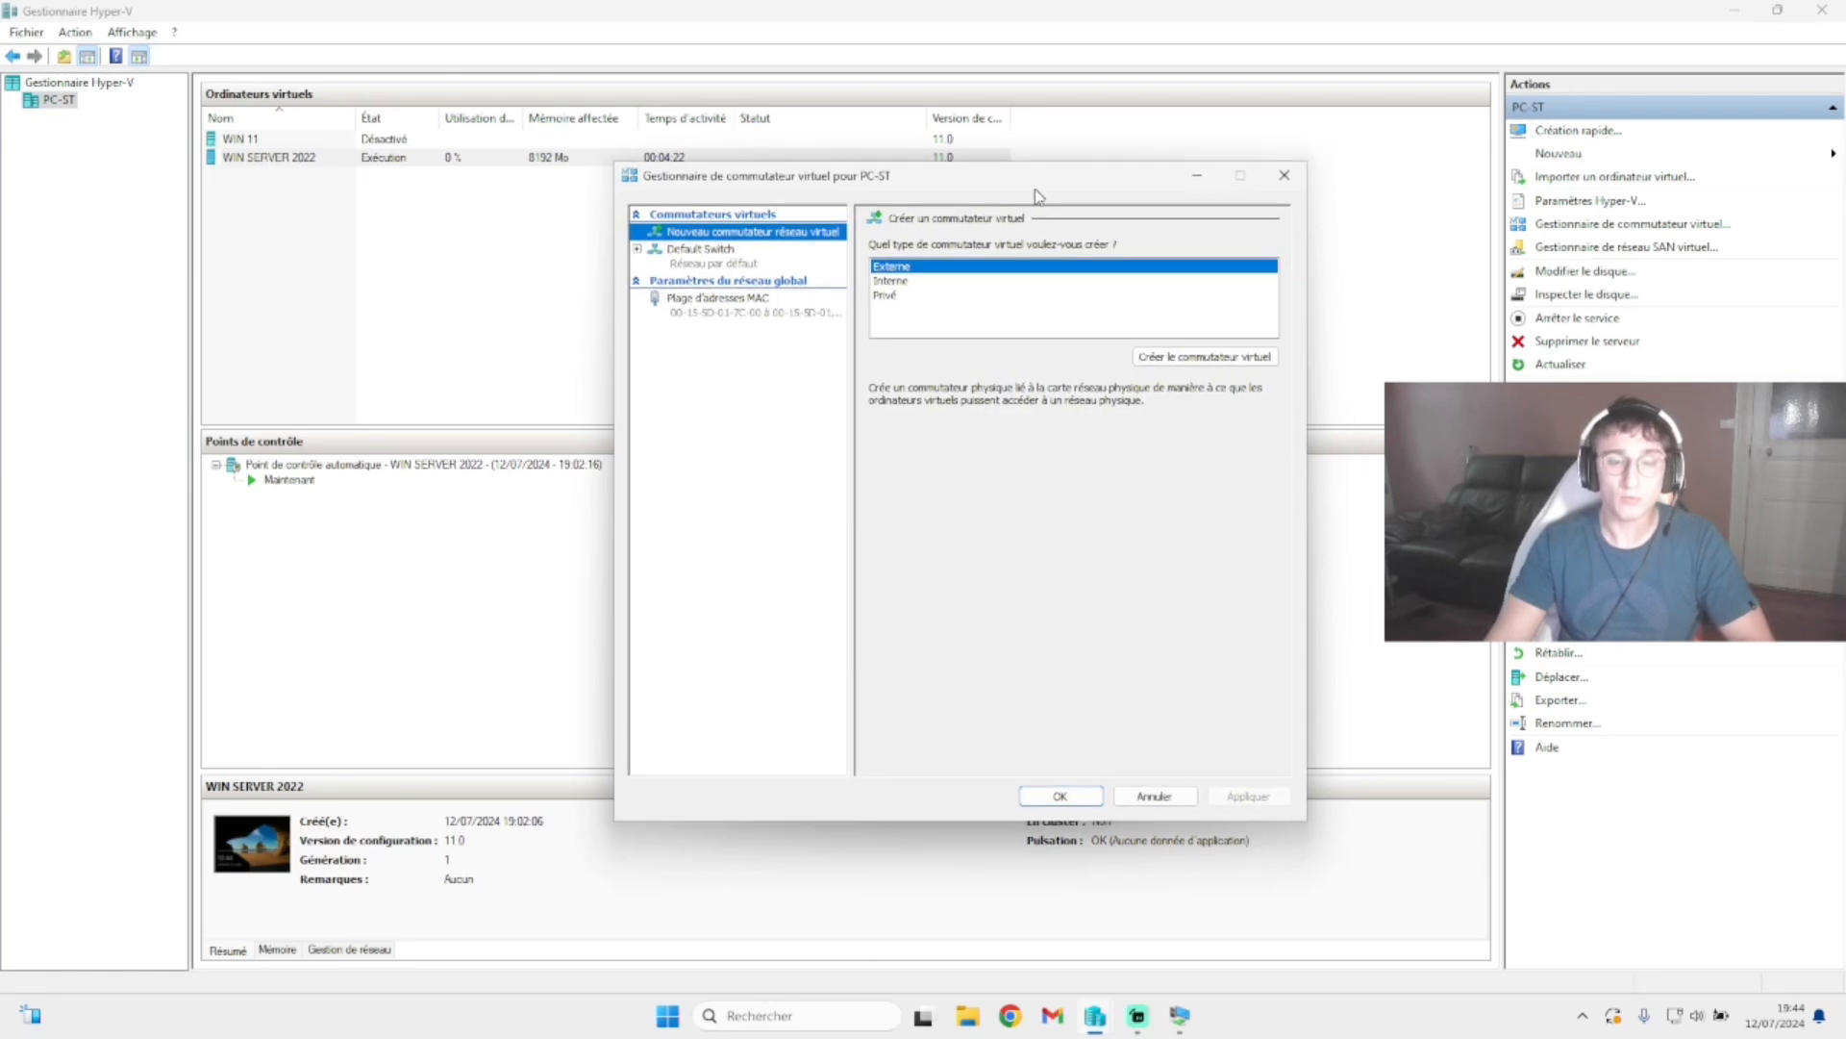
- Create a new external virtual switch bound to the Realtek PCIe GbE Family Controller network card
{"action": "left_click", "coordinate": [723, 265]}
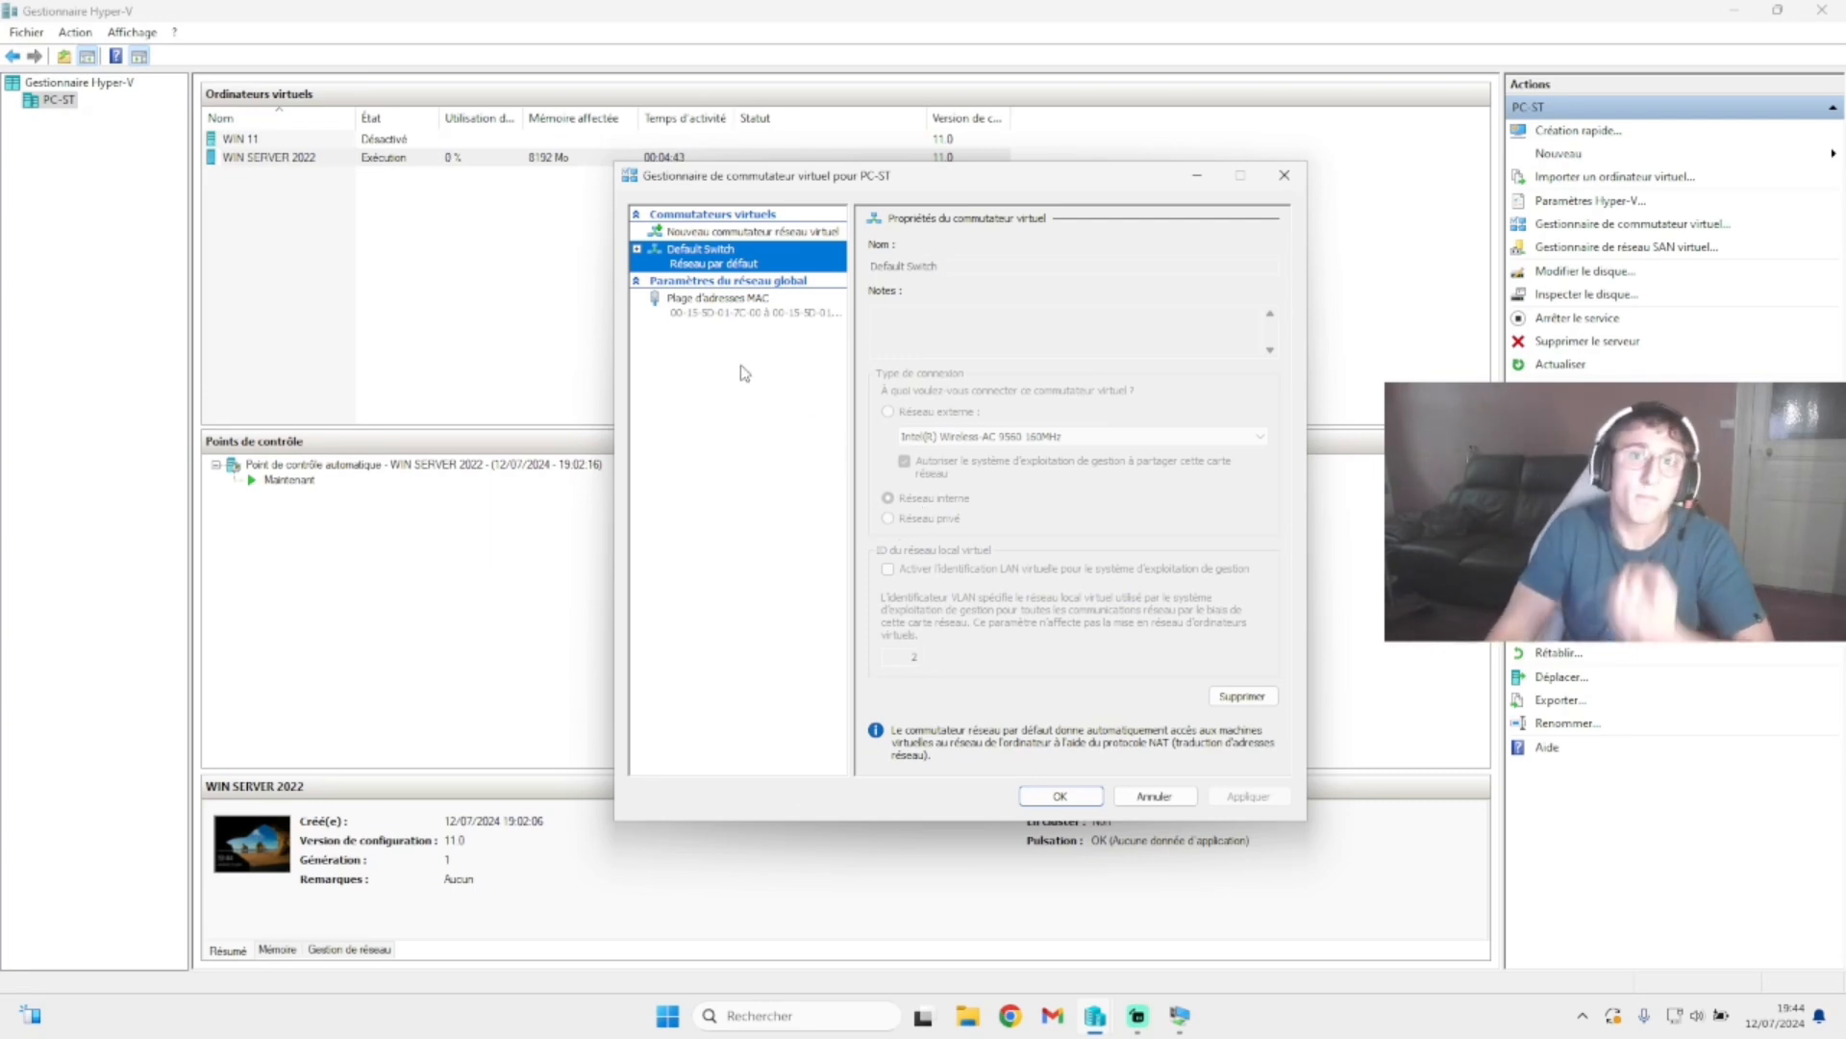
{"action": "left_click", "coordinate": [723, 233]}
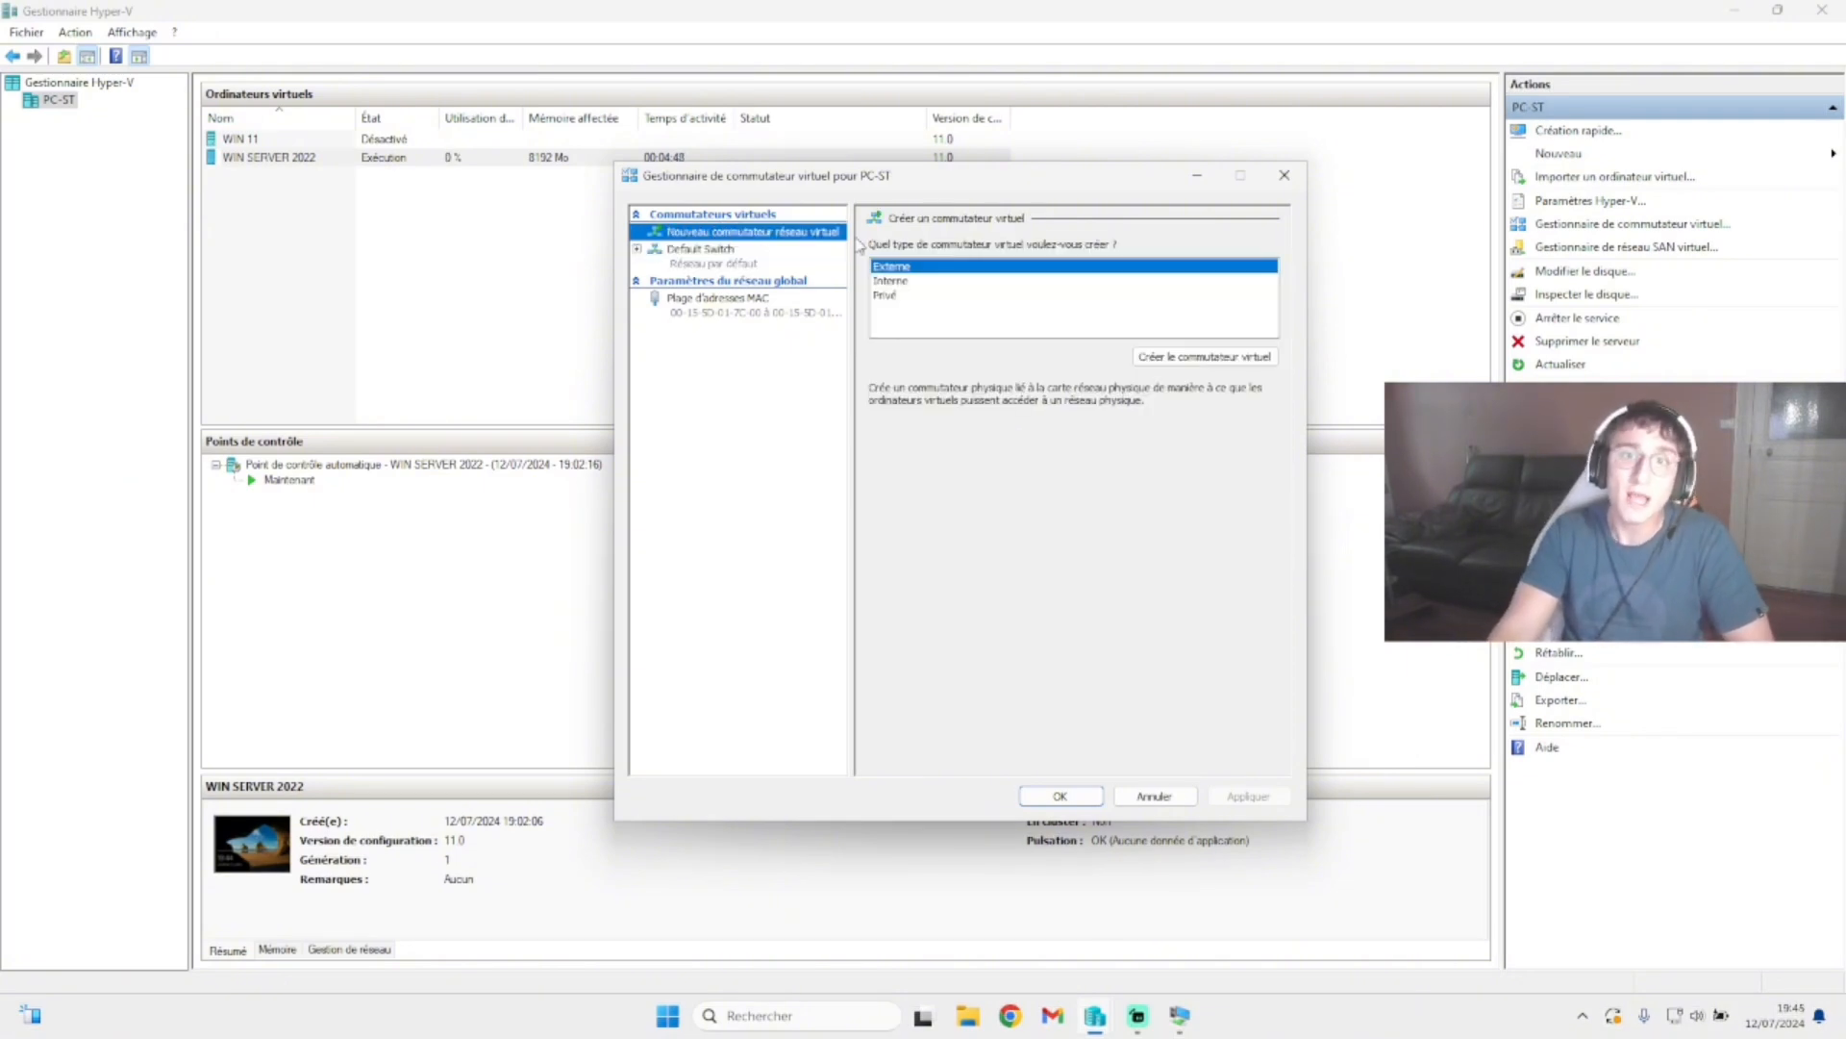
{"action": "left_click", "coordinate": [1146, 346]}
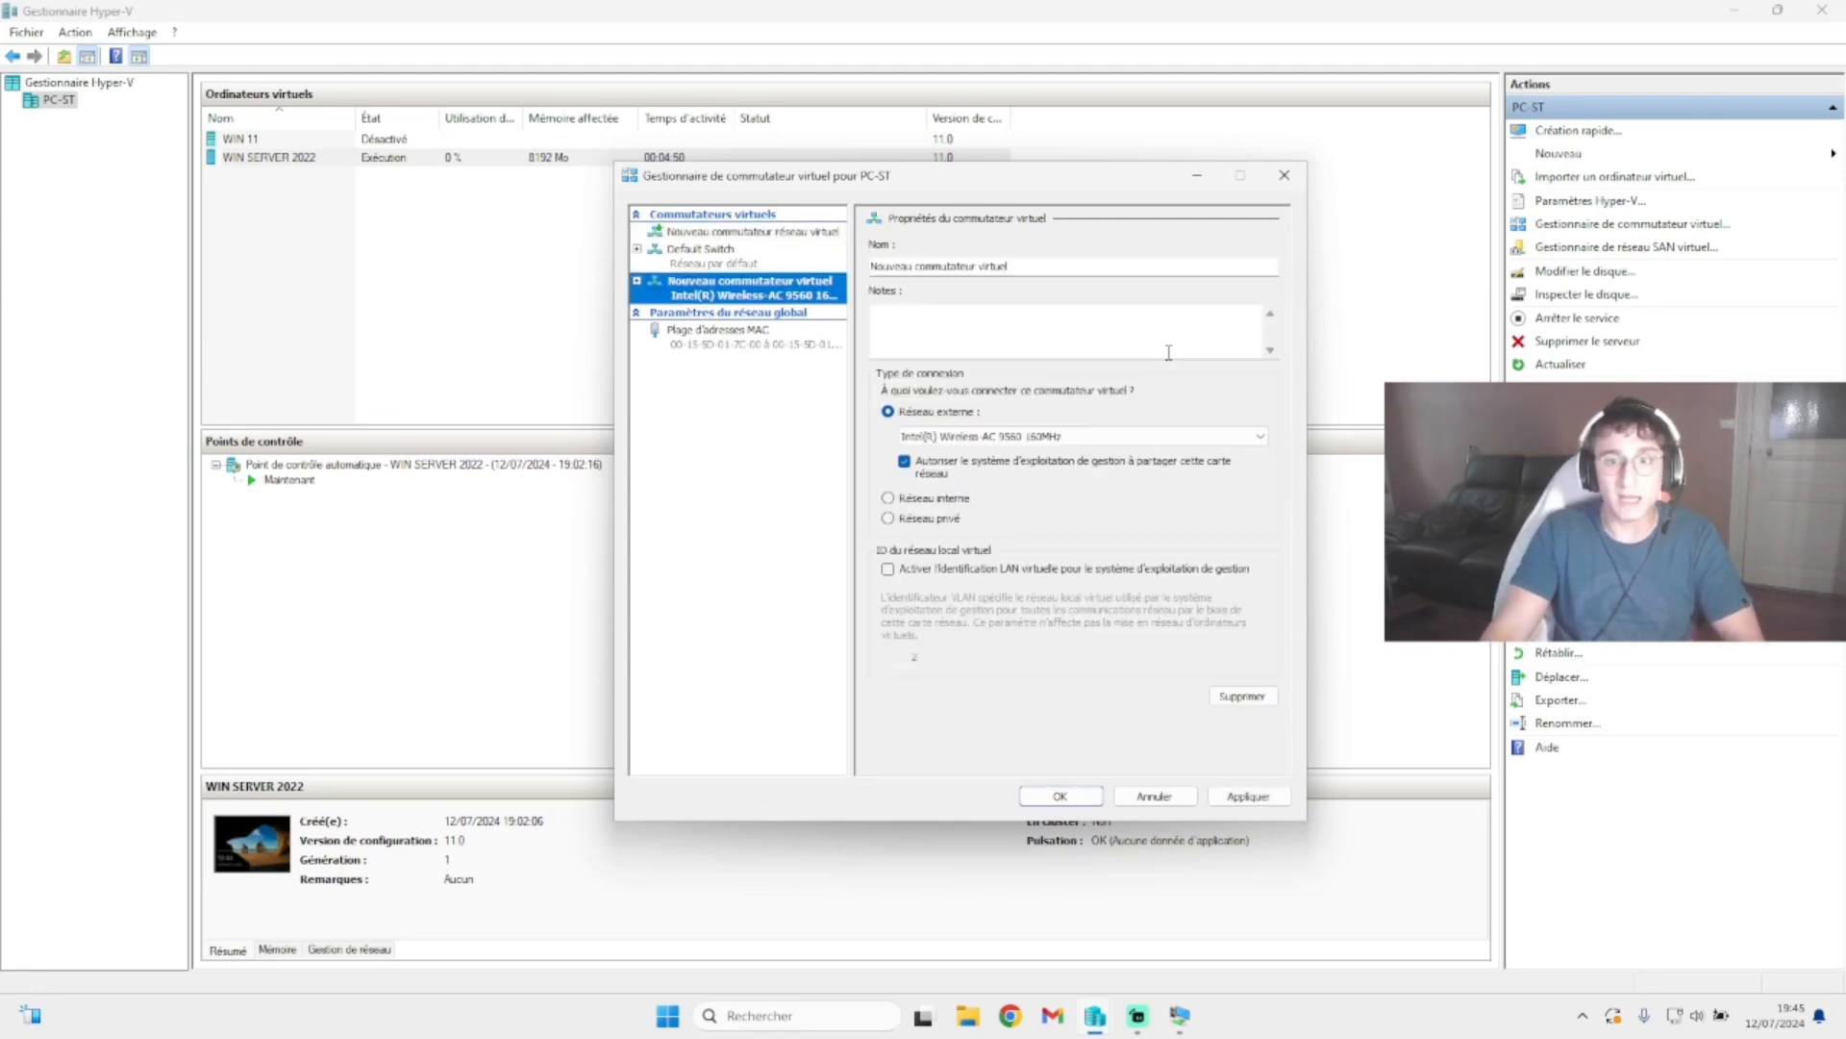
{"action": "left_click", "coordinate": [989, 439]}
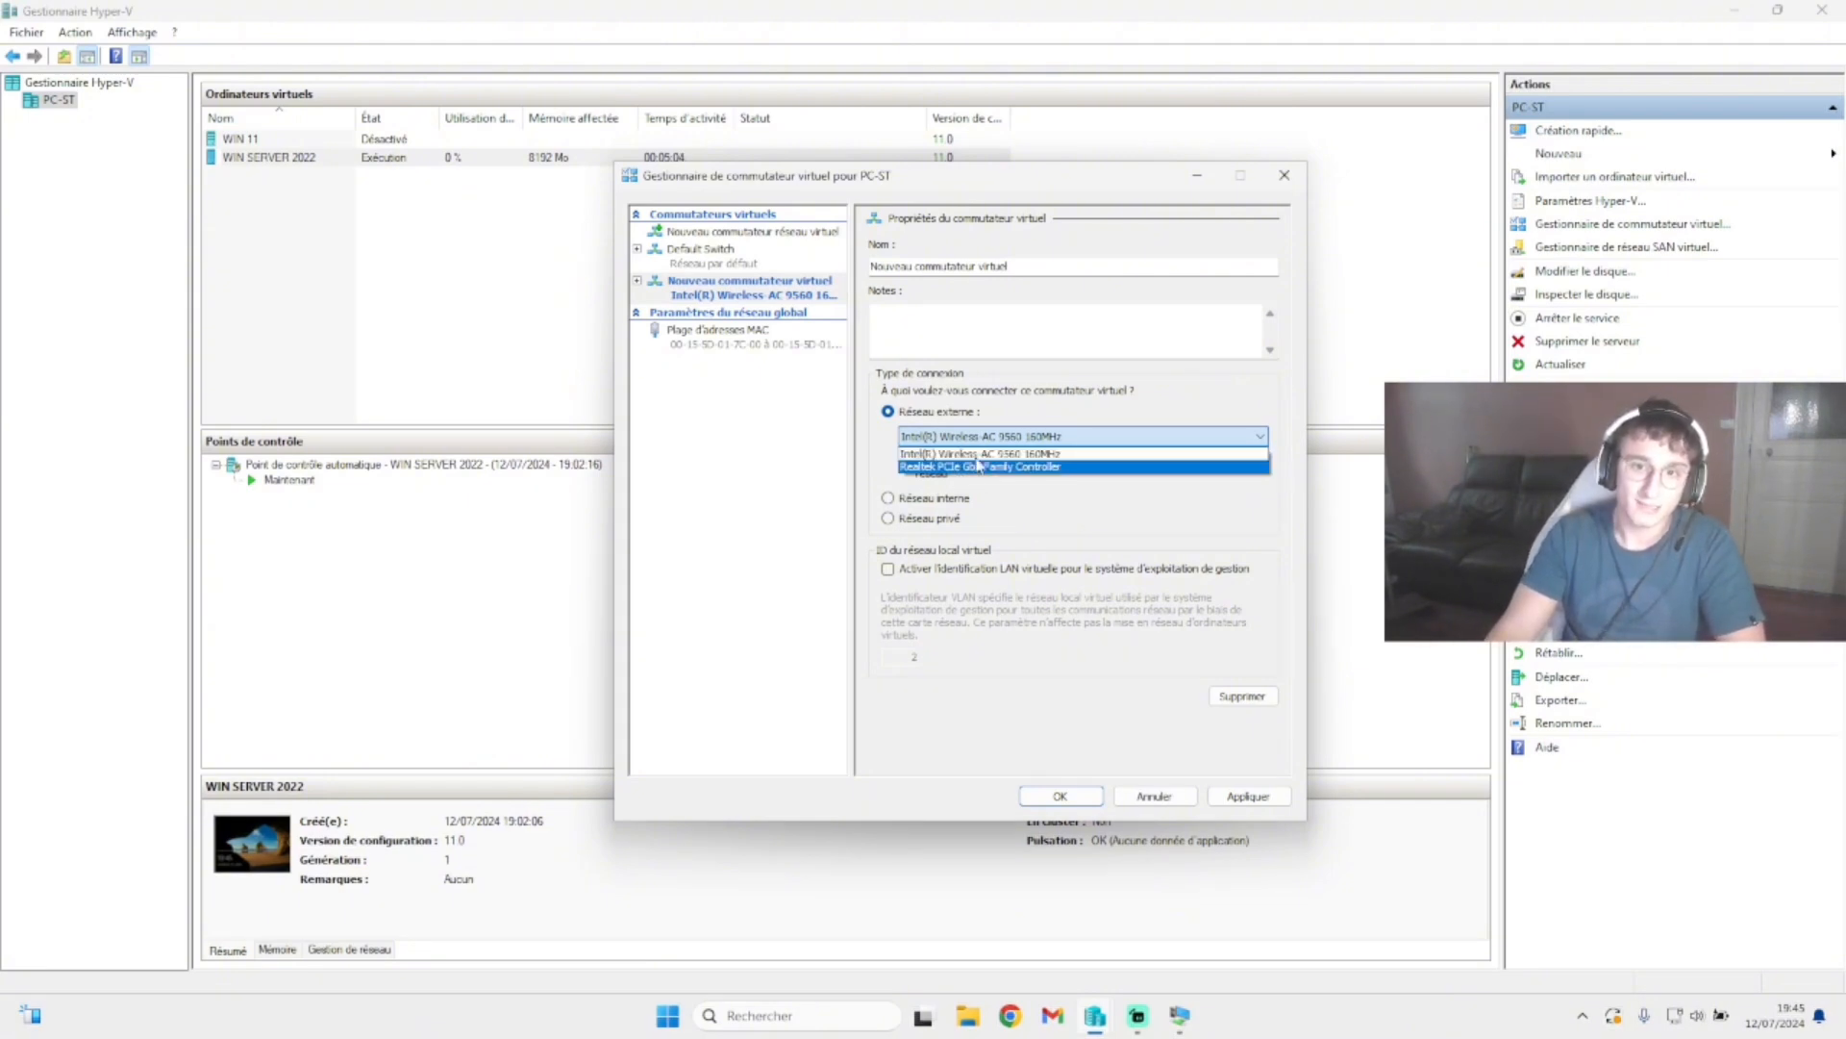
{"action": "left_click", "coordinate": [978, 469]}
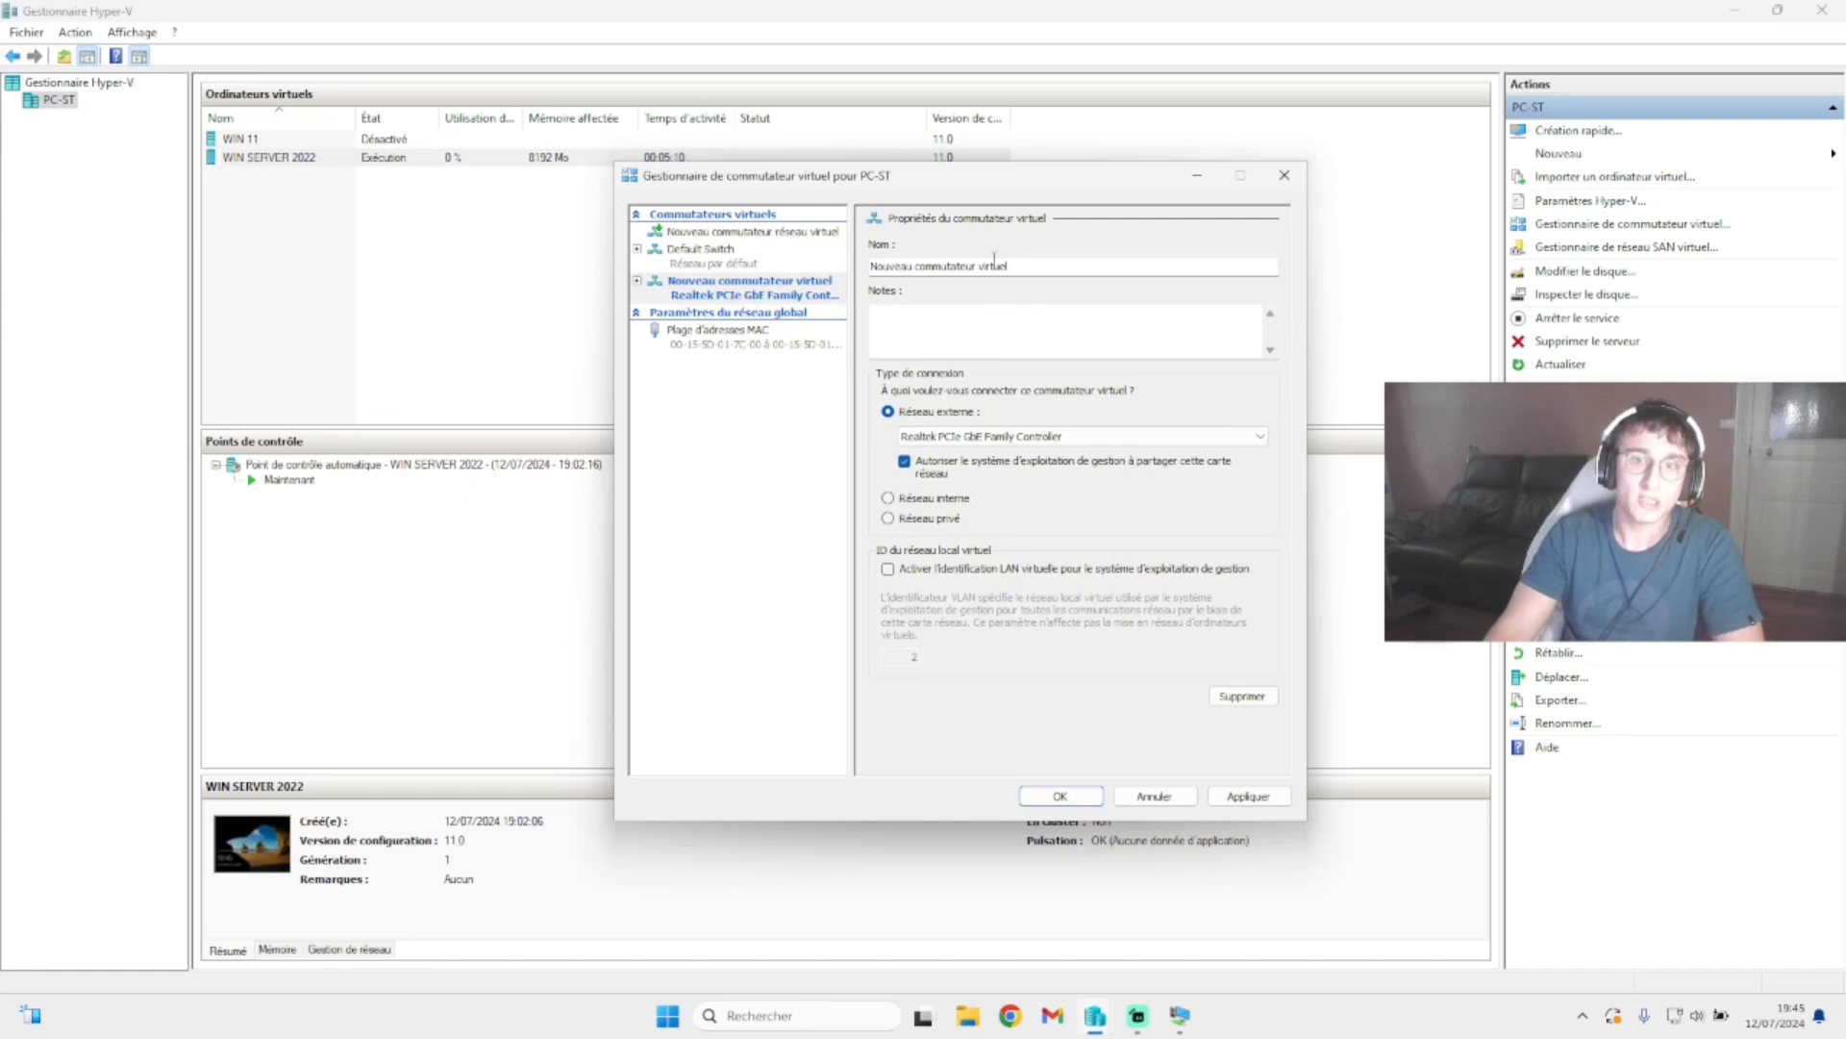
- Name the new virtual switch Ethernet and apply the network changes, accepting the connectivity warning
{"action": "left_click_drag", "start_coordinate": [1066, 267], "coordinate": [870, 266]}
{"action": "type", "text": "Ether,et"}
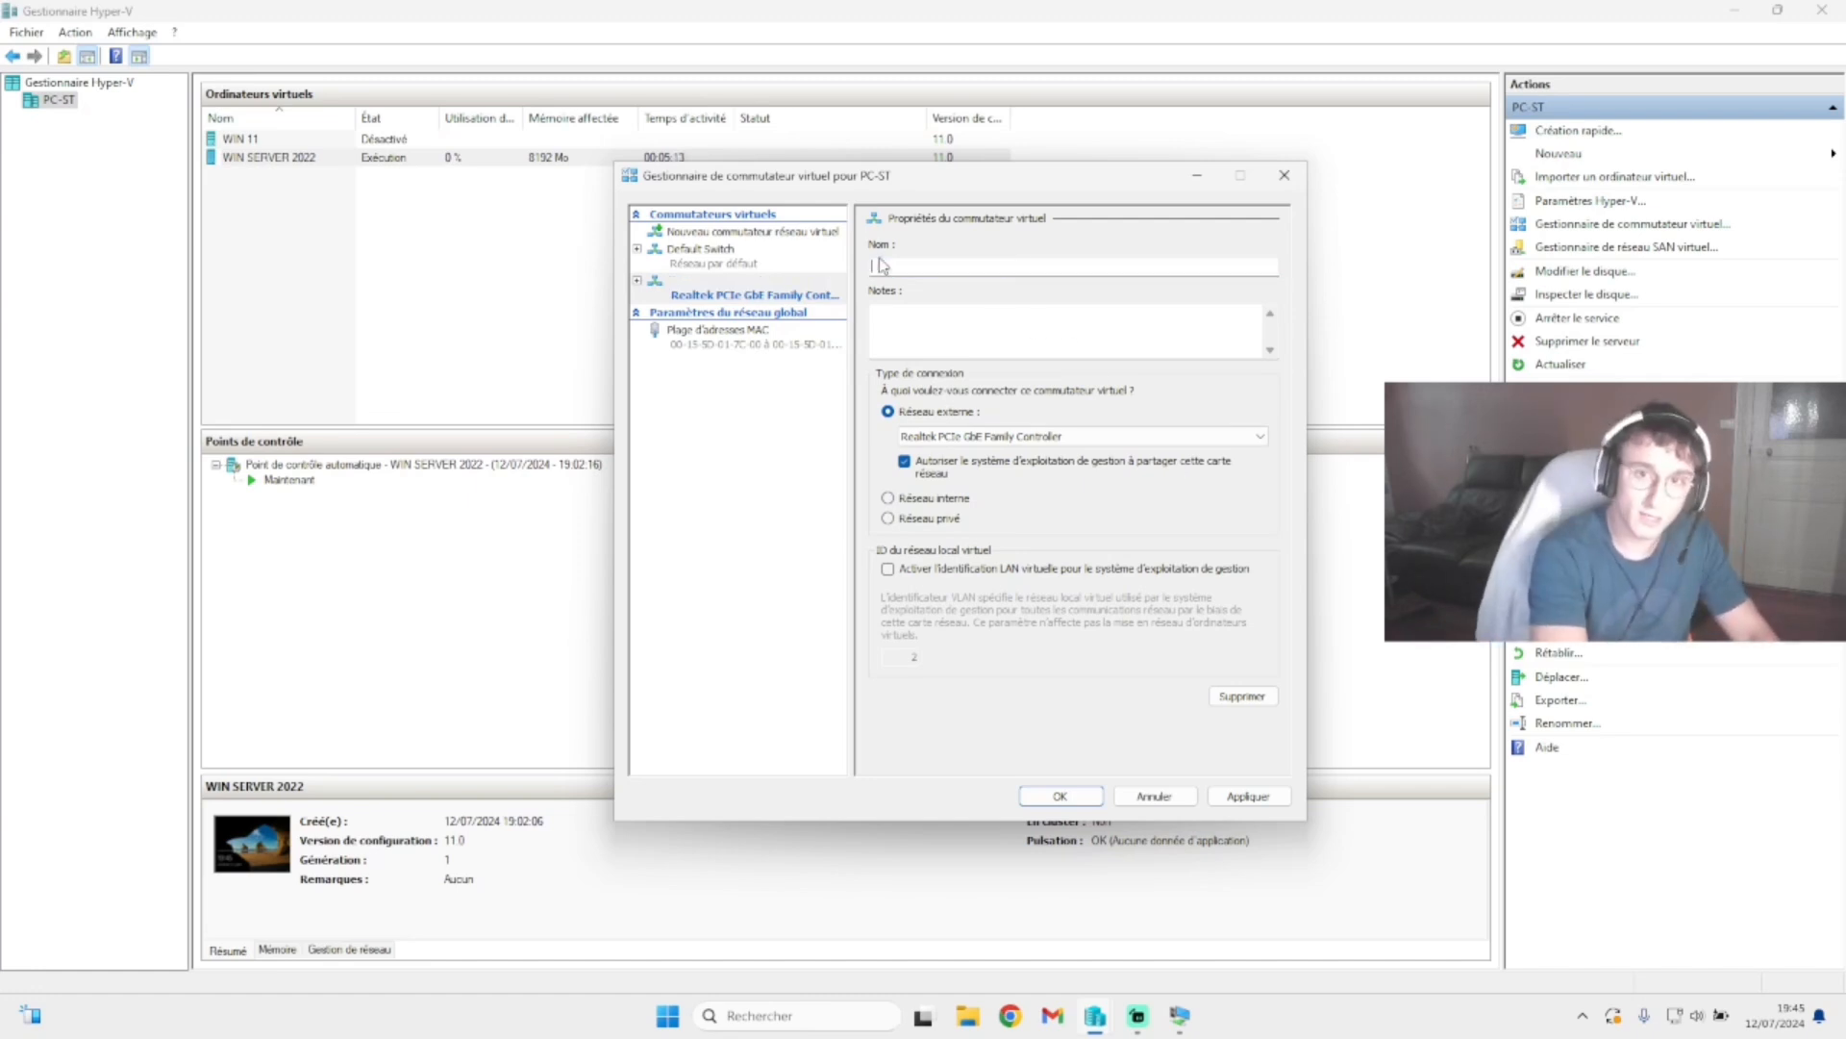
{"action": "key", "text": "BackSpace"}
{"action": "key", "text": "BackSpace"}
{"action": "key", "text": "BackSpace"}
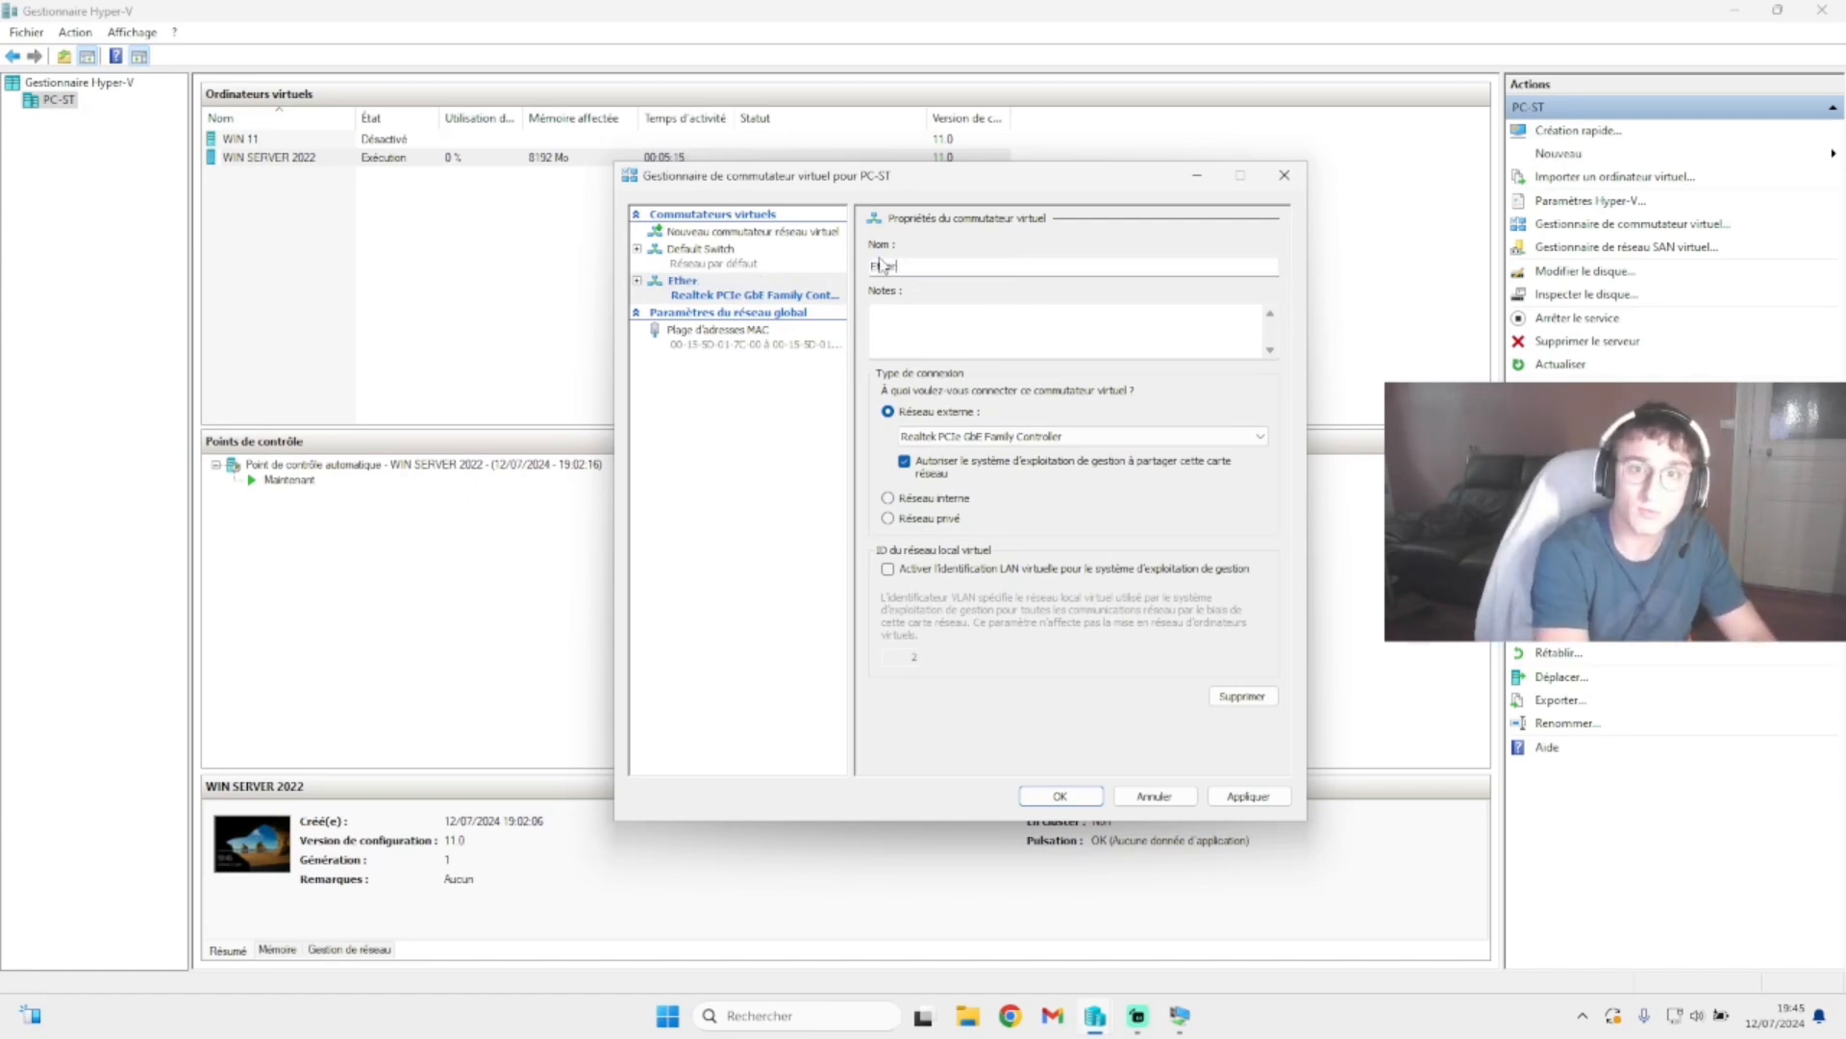
{"action": "type", "text": "rnet"}
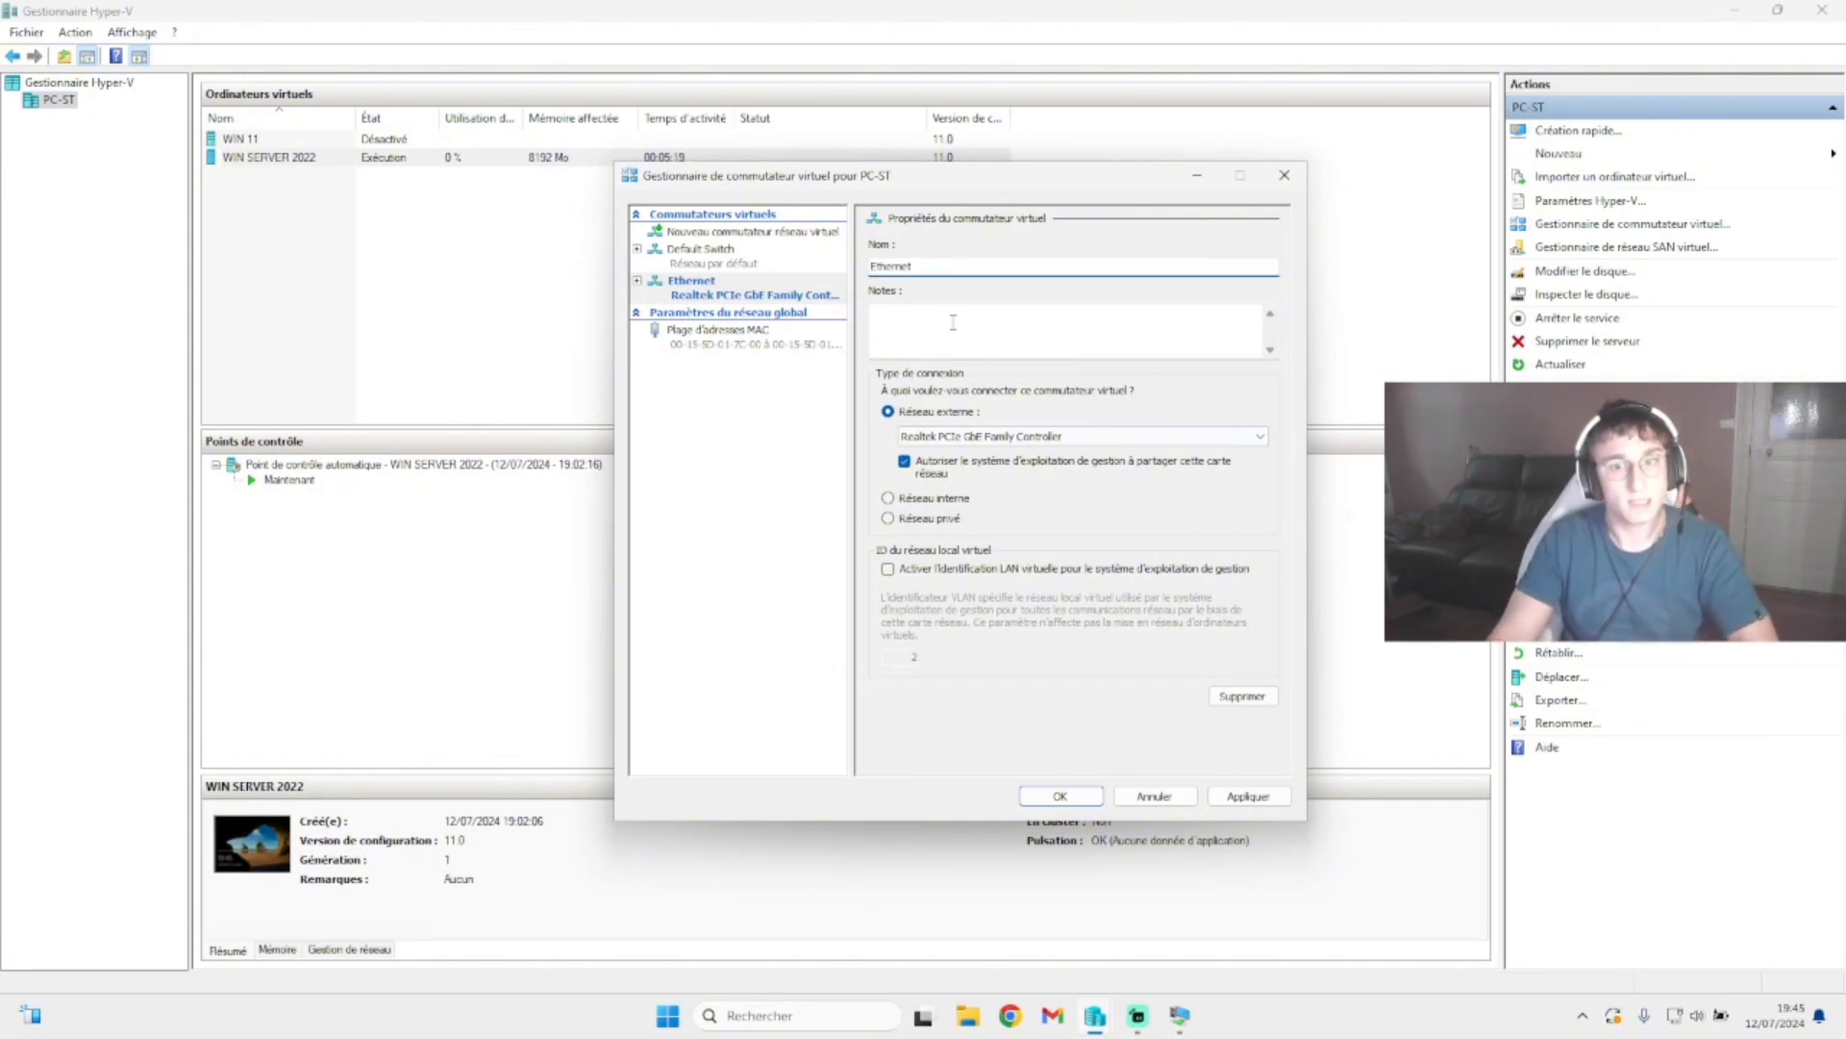
{"action": "left_click", "coordinate": [1243, 796]}
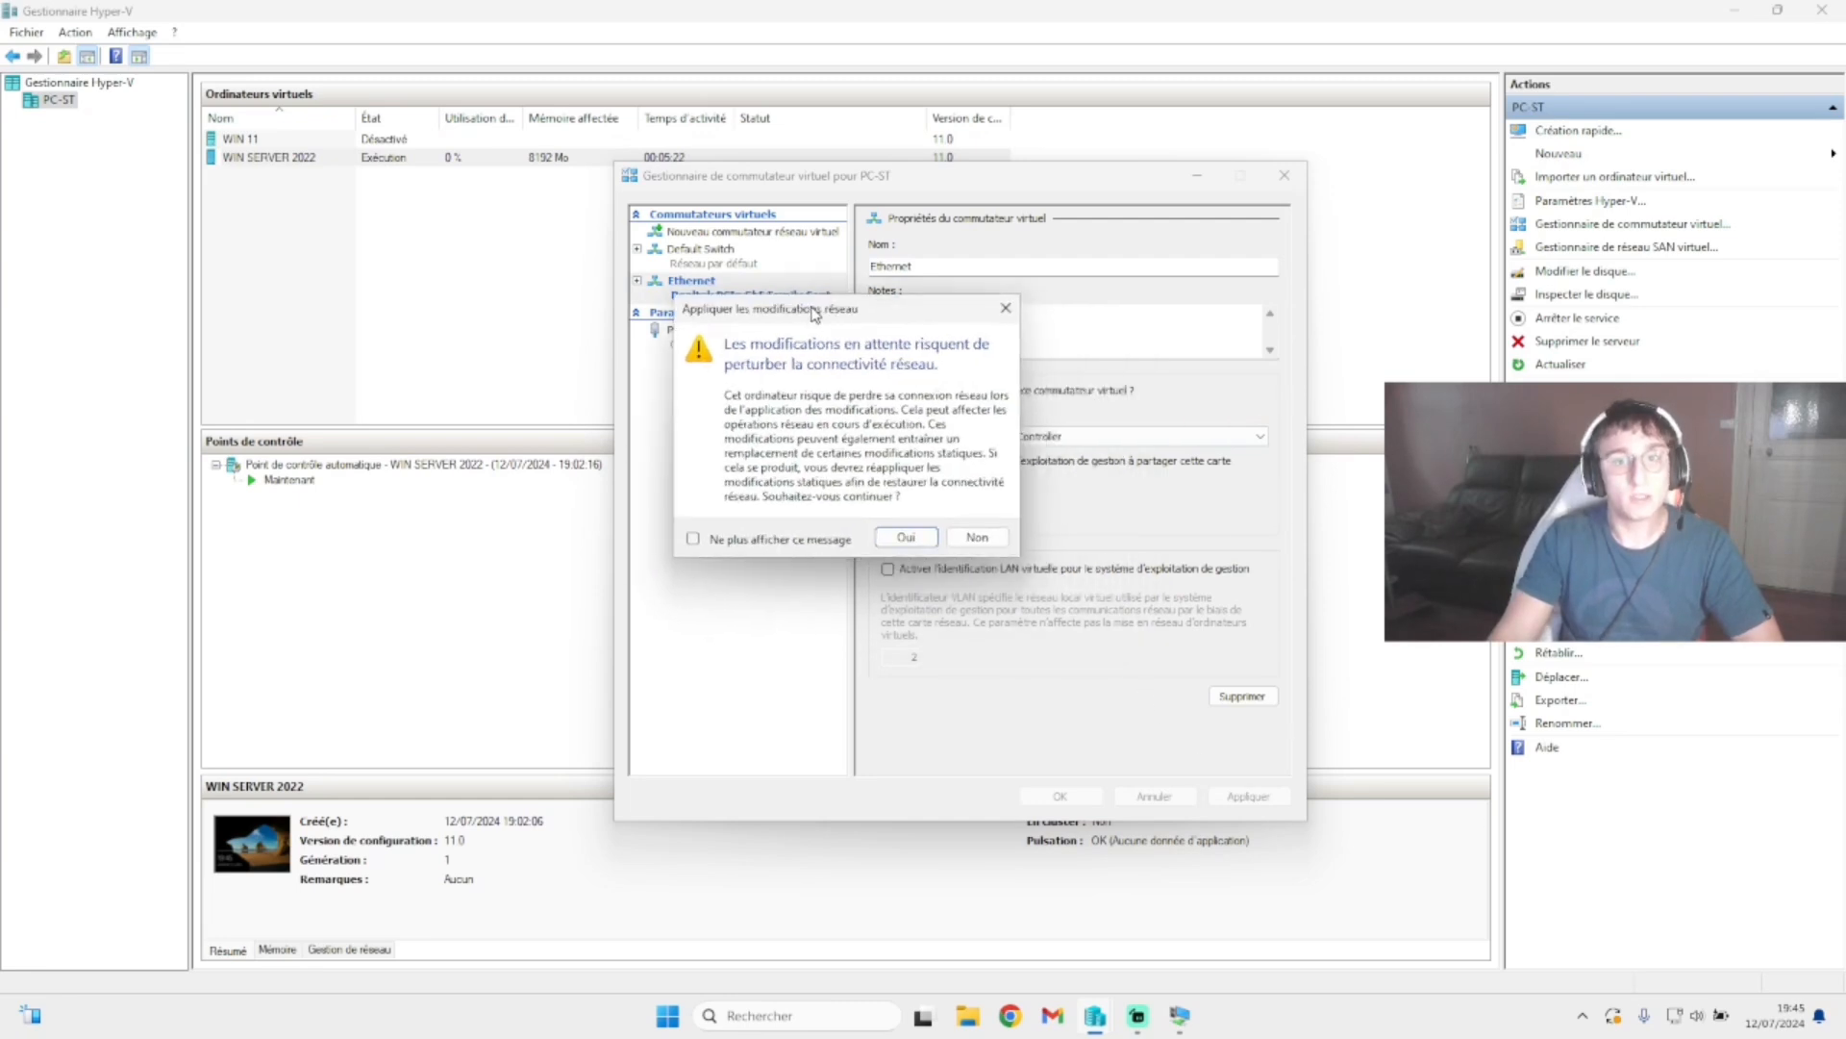
{"action": "left_click_drag", "start_coordinate": [915, 344], "coordinate": [809, 308]}
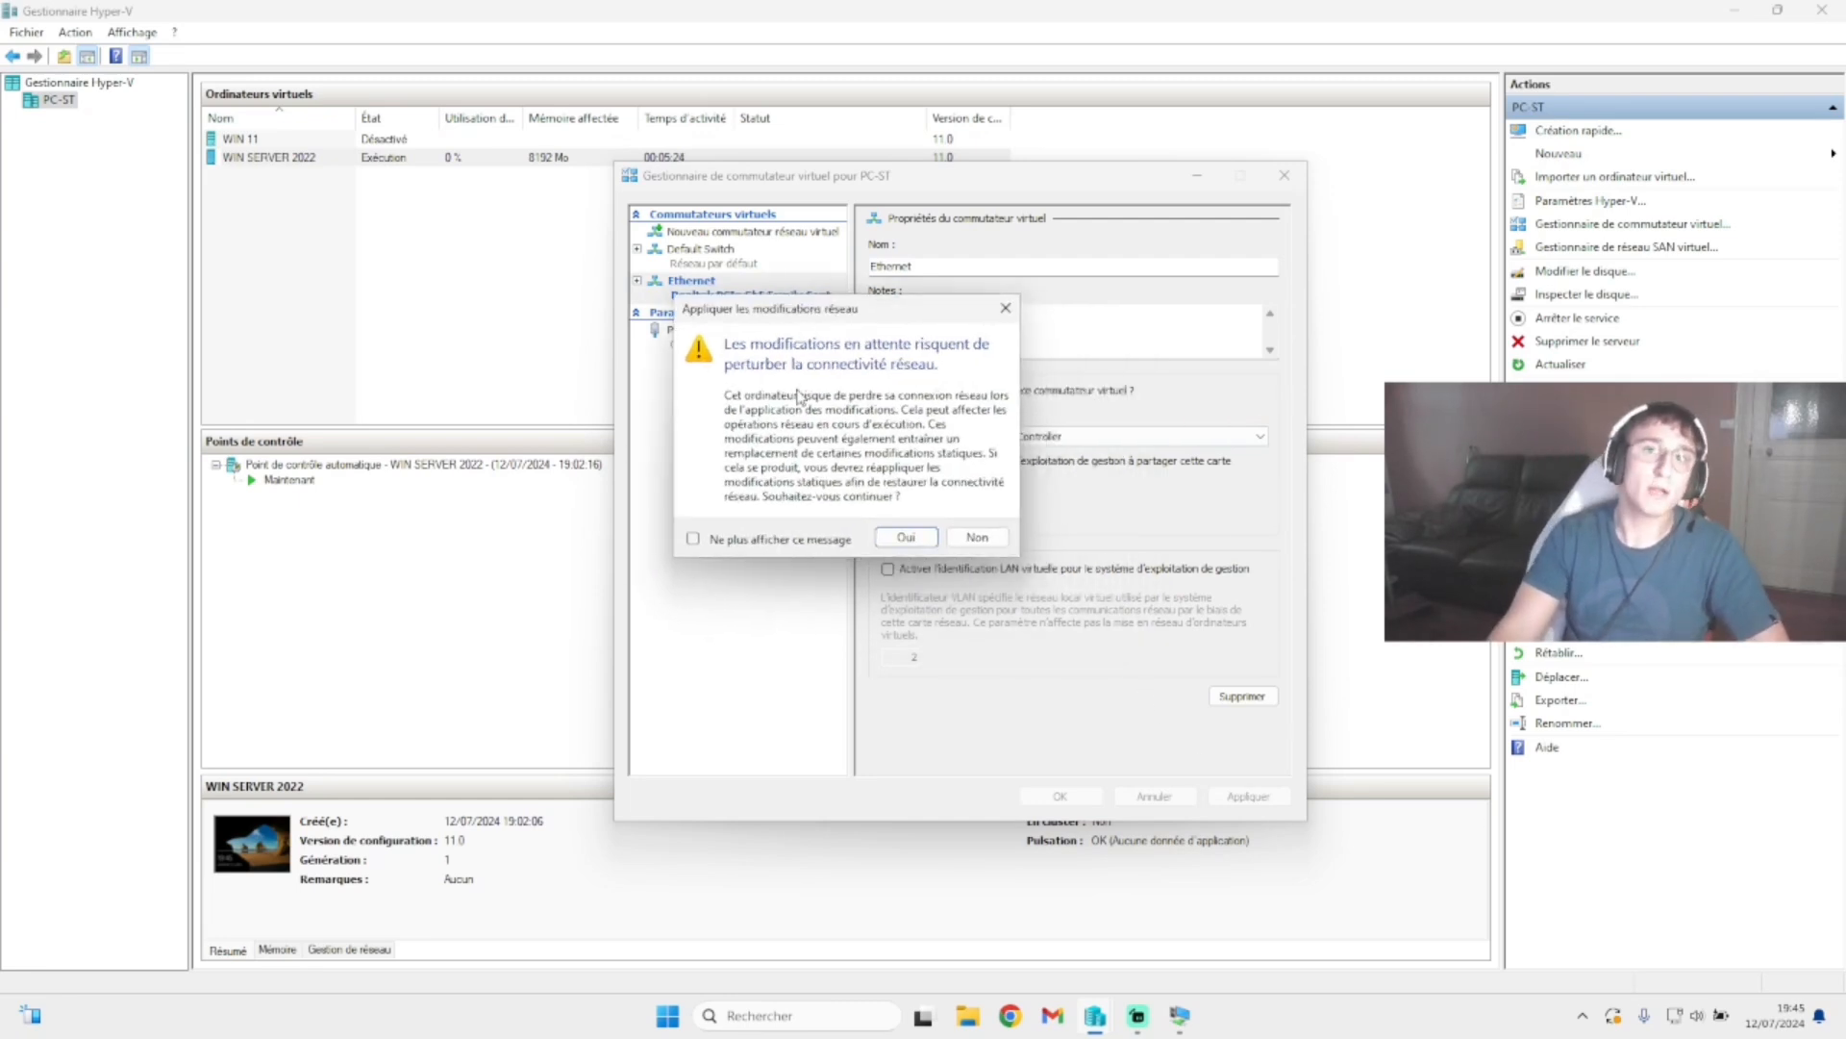
{"action": "left_click", "coordinate": [908, 538]}
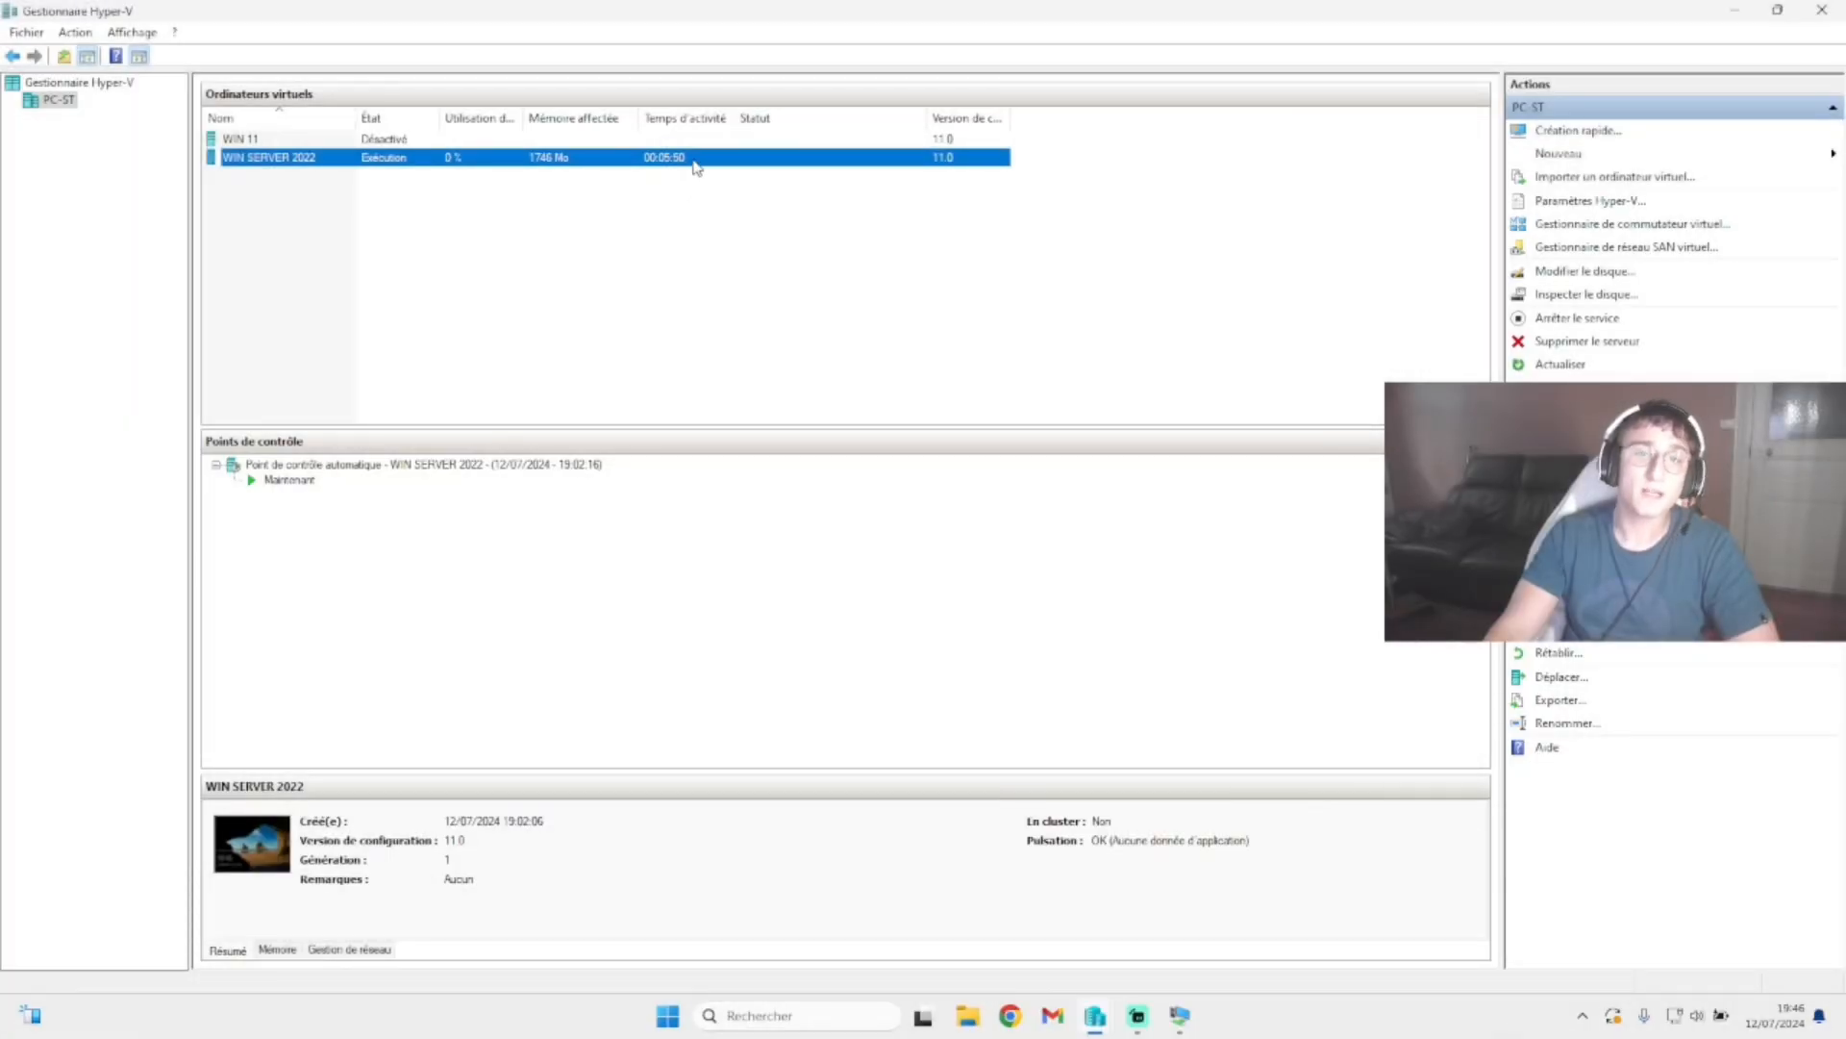
- Connect the network adapter of the WIN SERVER 2022 virtual machine to the Ethernet virtual switch
{"action": "right_click", "coordinate": [691, 163]}
{"action": "left_click", "coordinate": [734, 201]}
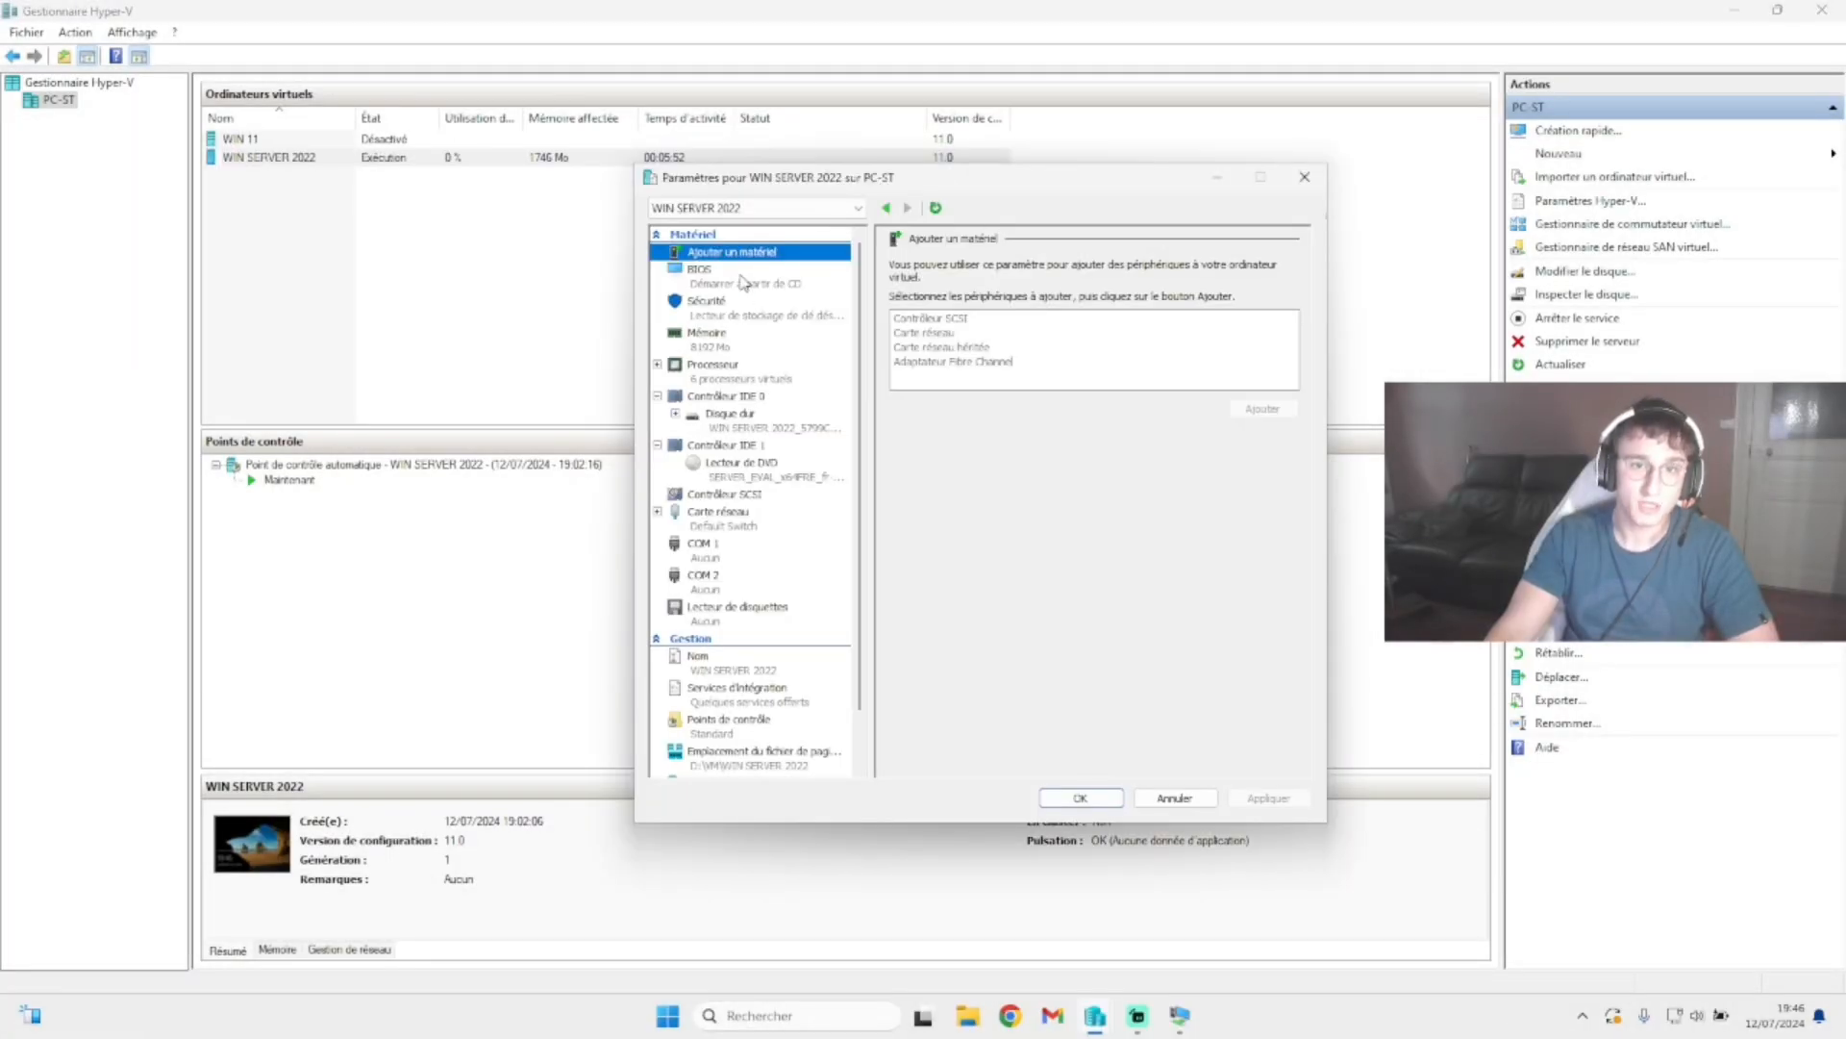
{"action": "left_click", "coordinate": [751, 519]}
{"action": "left_click", "coordinate": [952, 302]}
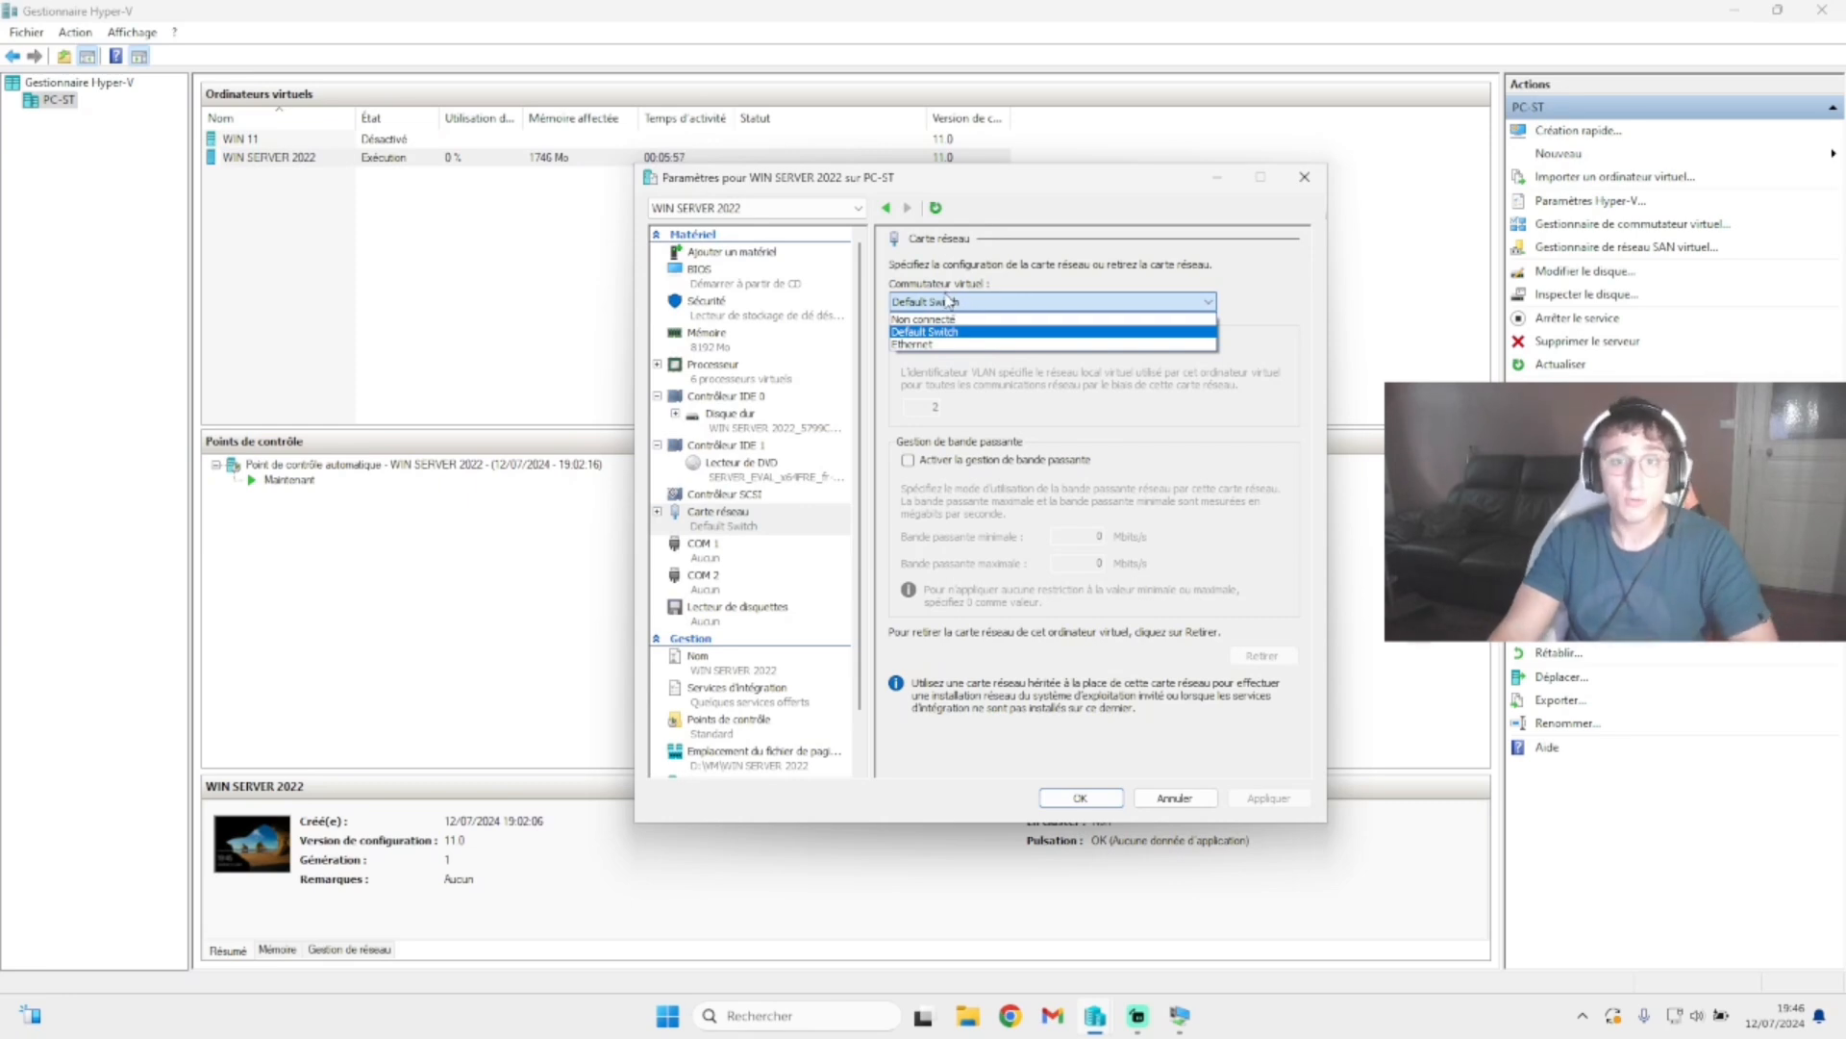
{"action": "left_click", "coordinate": [952, 344]}
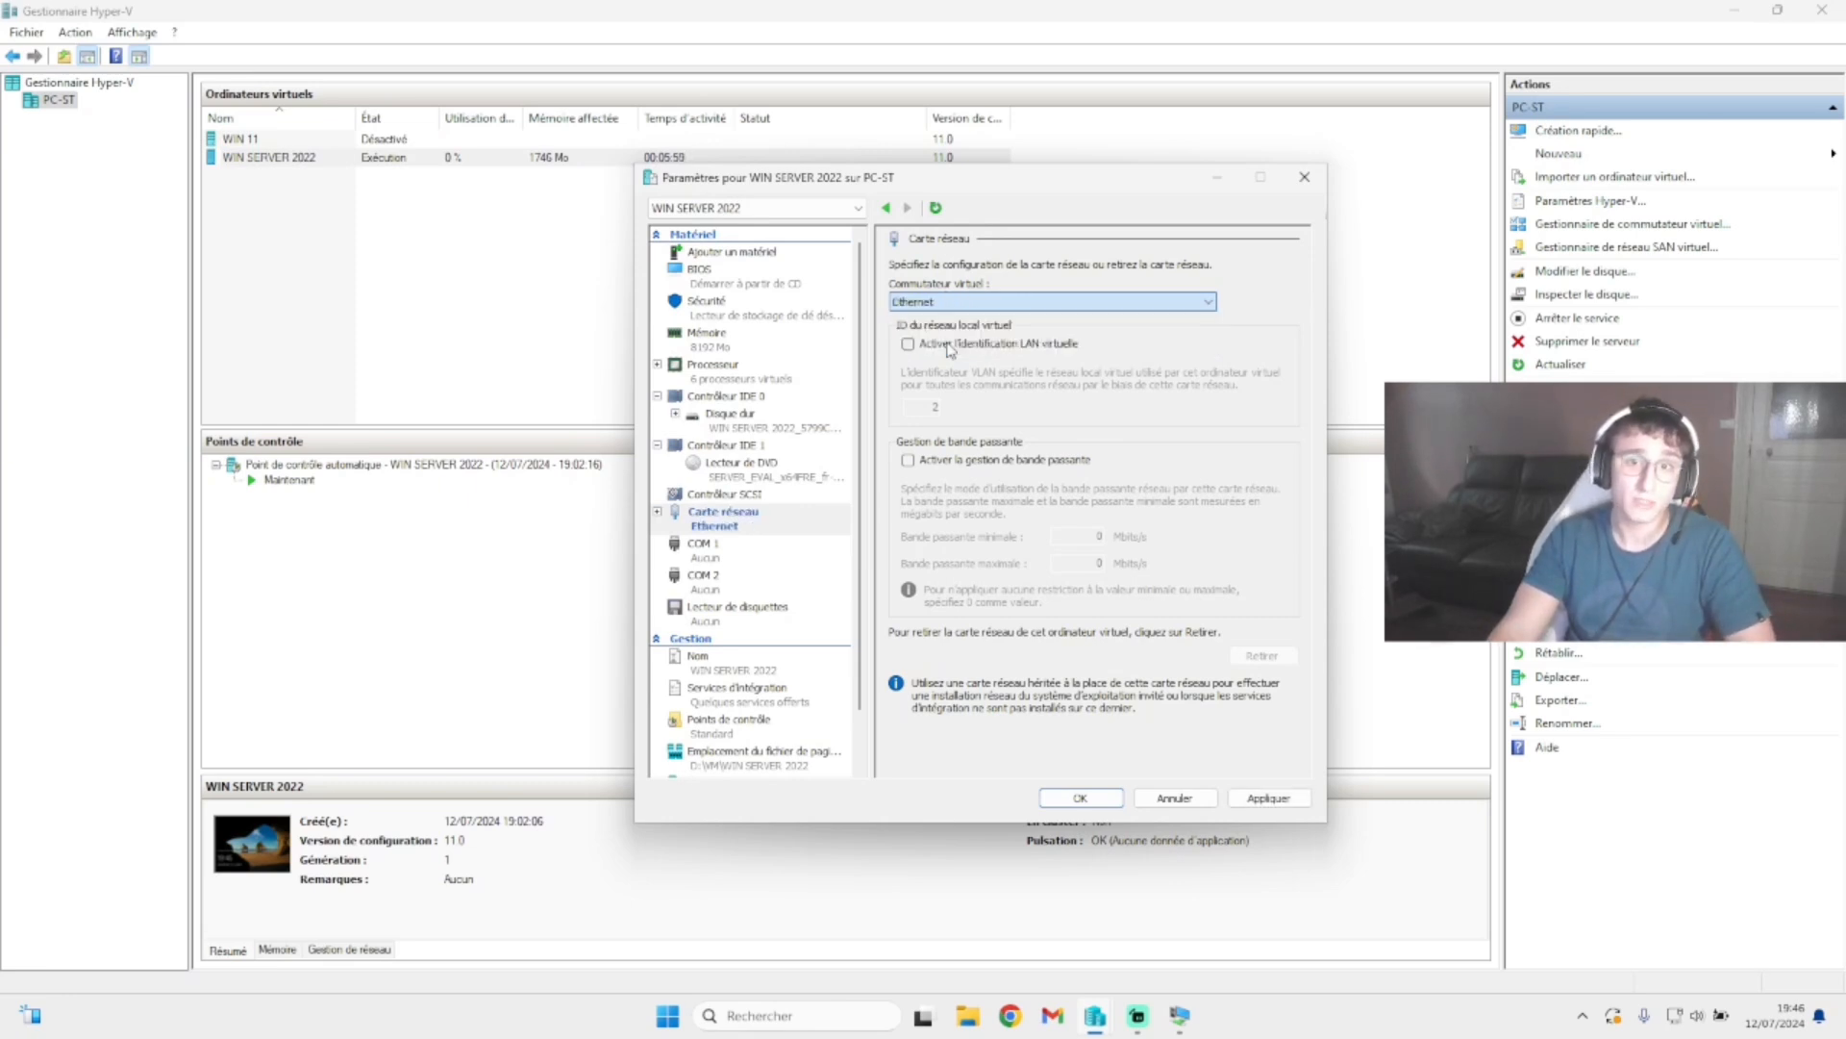
{"action": "left_click", "coordinate": [1081, 798]}
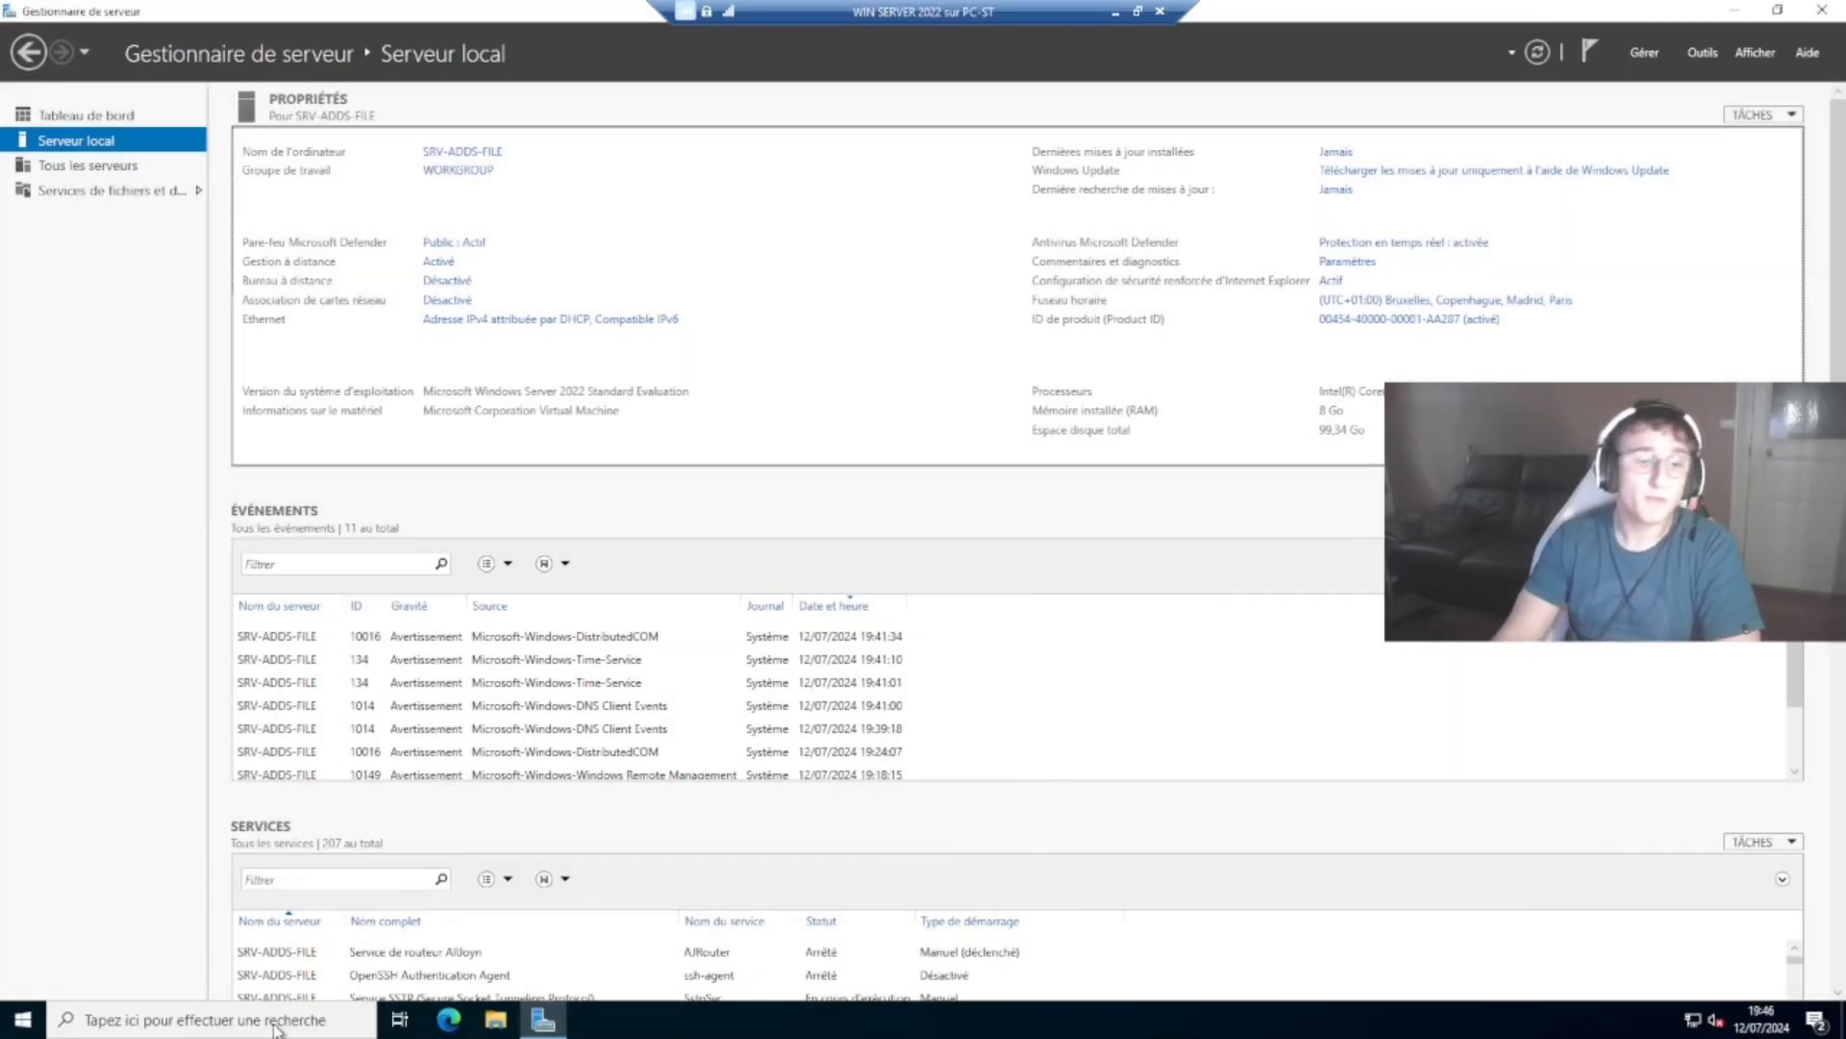
- Check the server's IP configuration by running ipconfig in a command prompt inside the WIN SERVER 2022 virtual machine
{"action": "left_click", "coordinate": [274, 1023]}
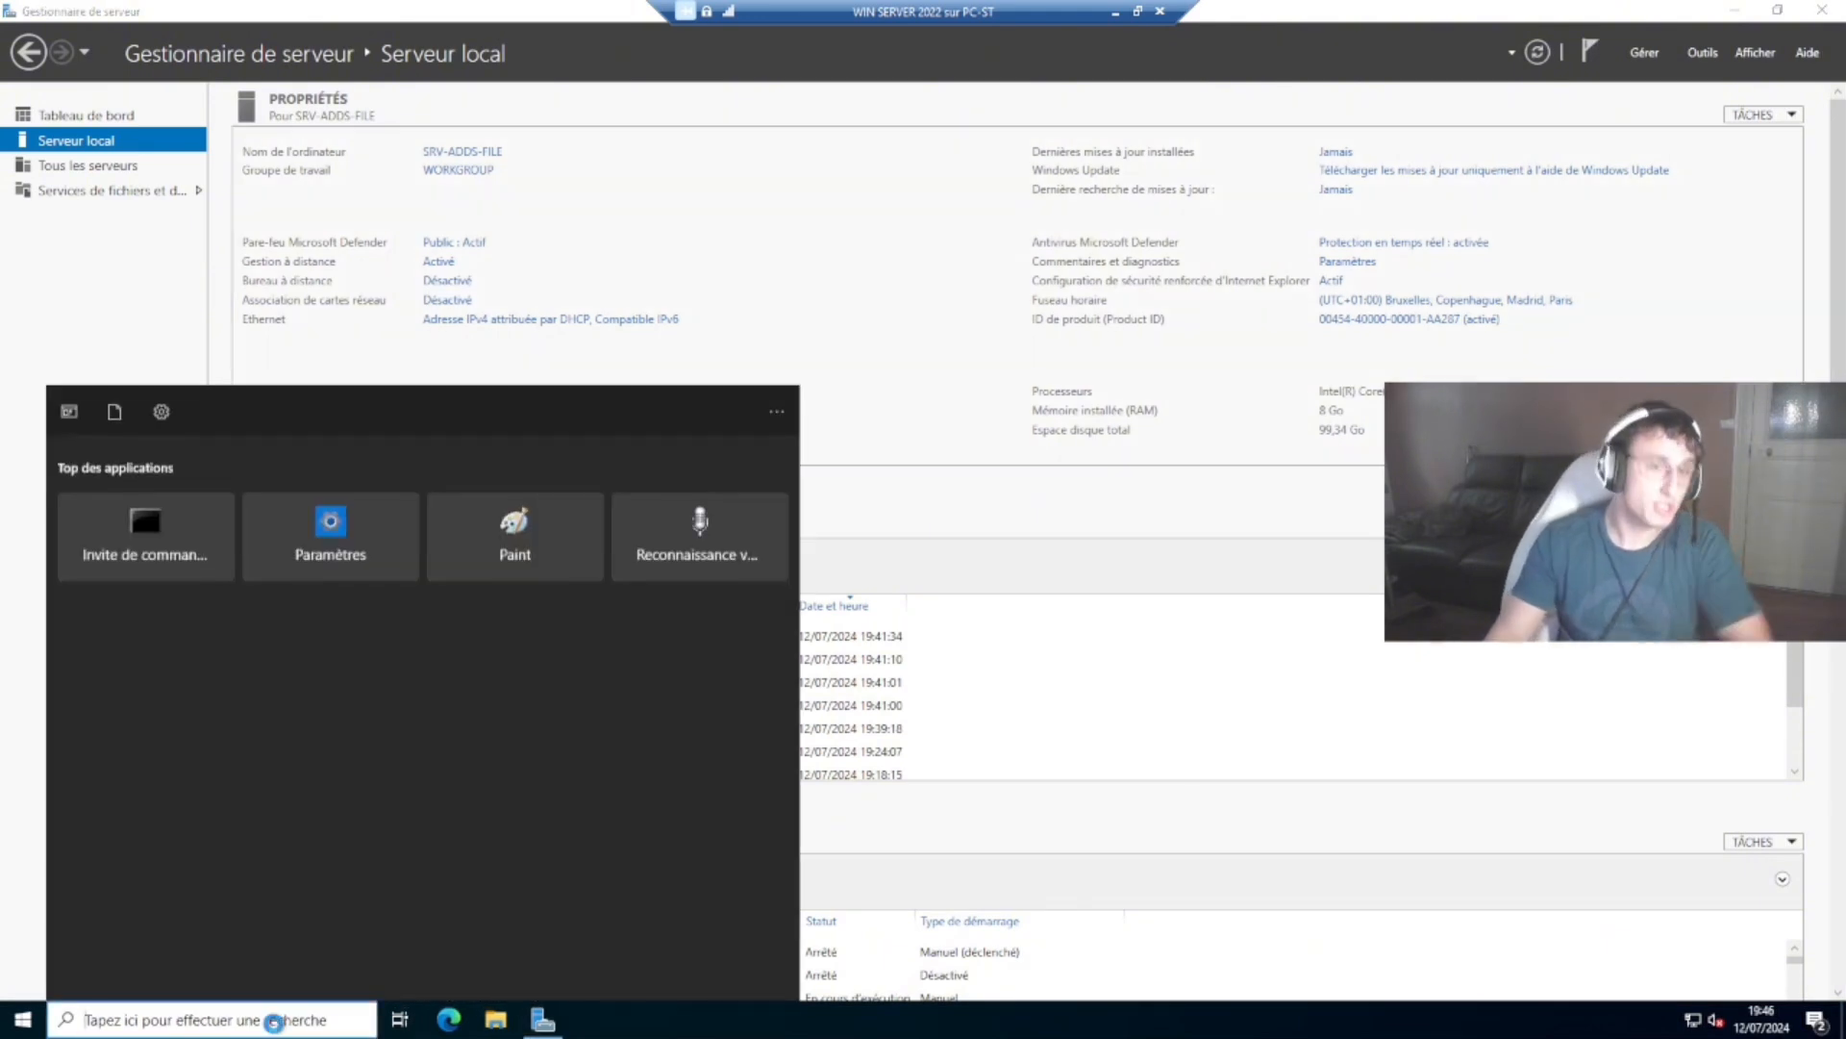
{"action": "type", "text": "cmd"}
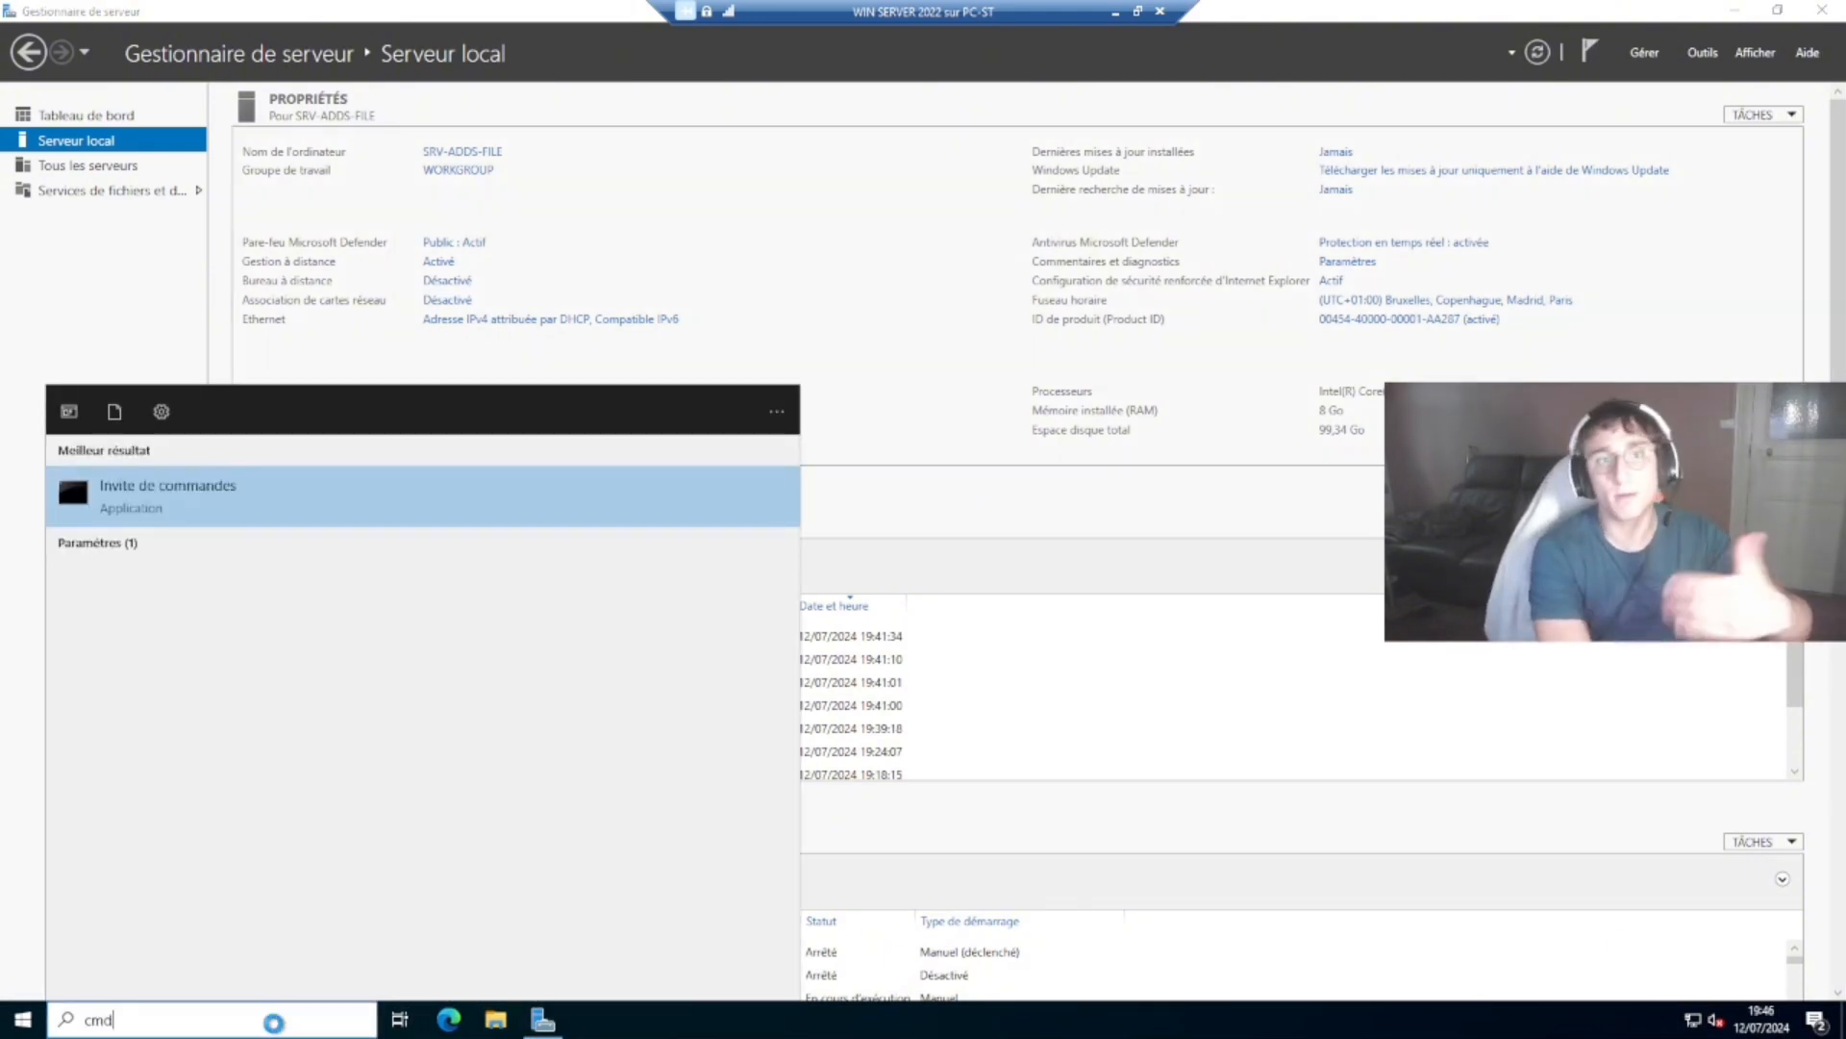
{"action": "key", "text": "Return"}
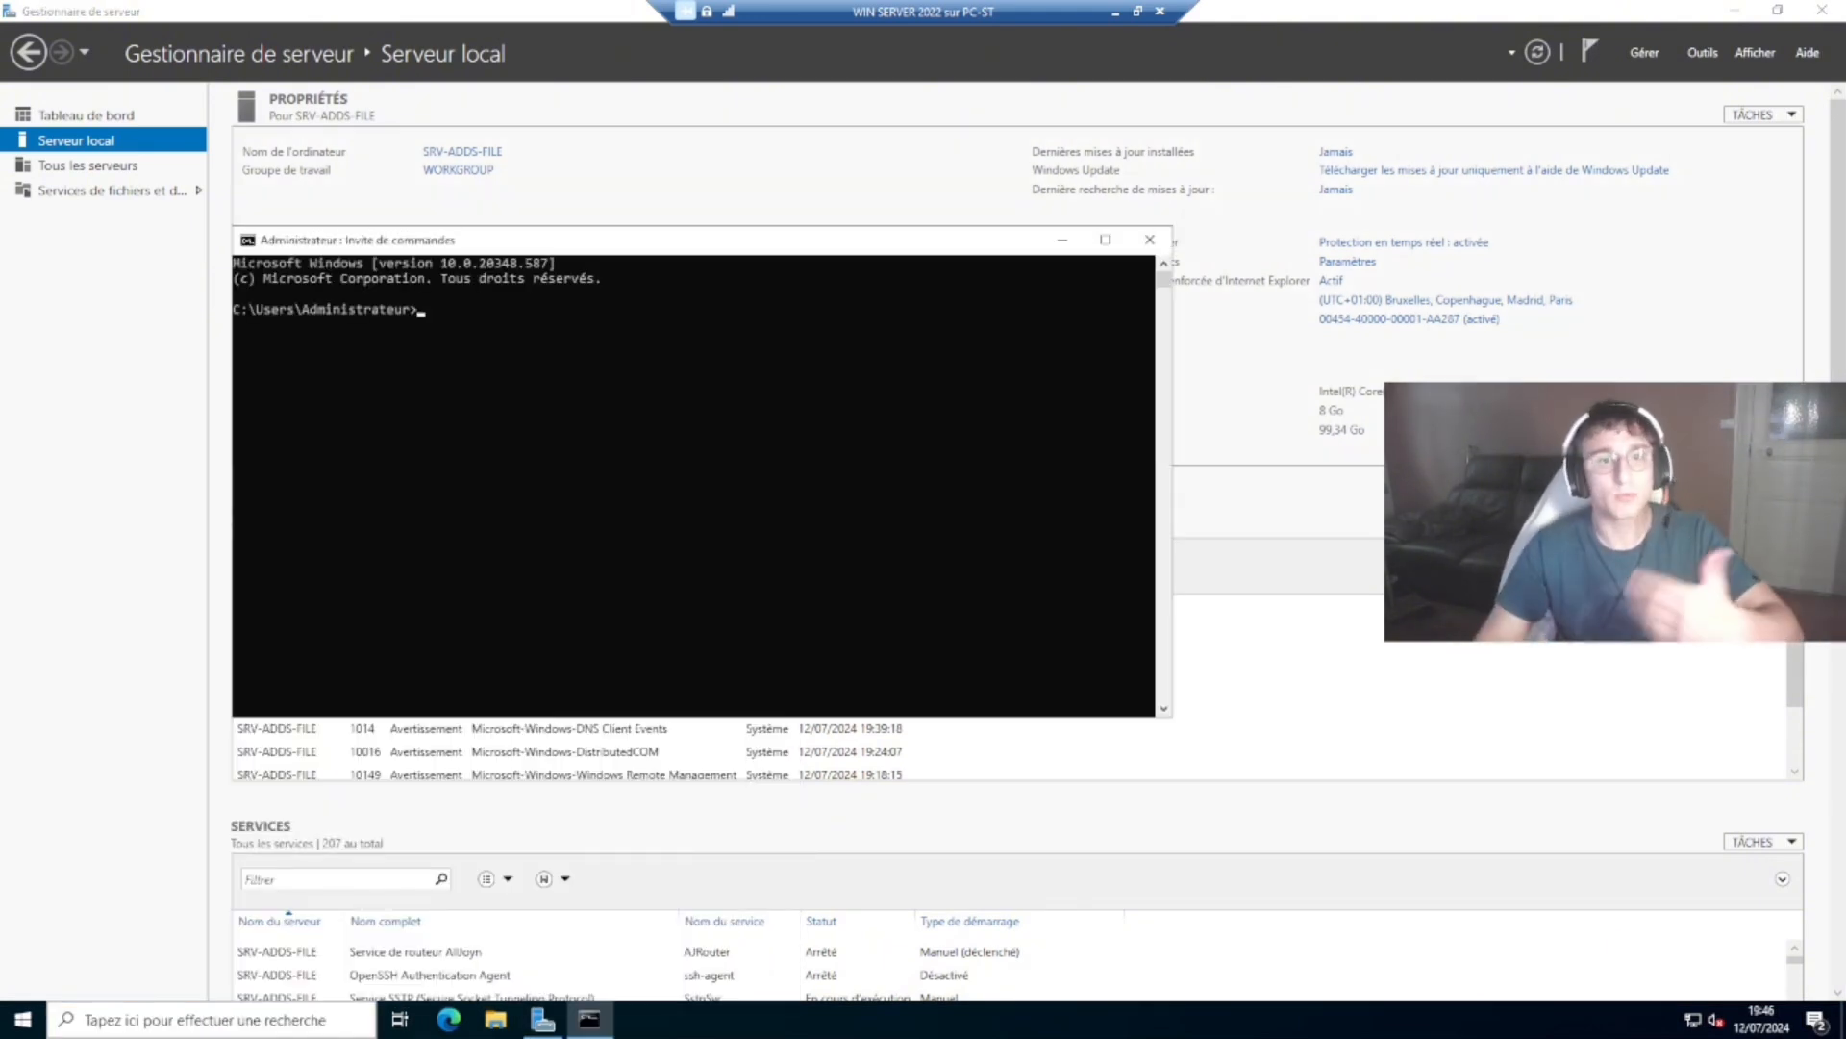
{"action": "left_click", "coordinate": [1105, 239]}
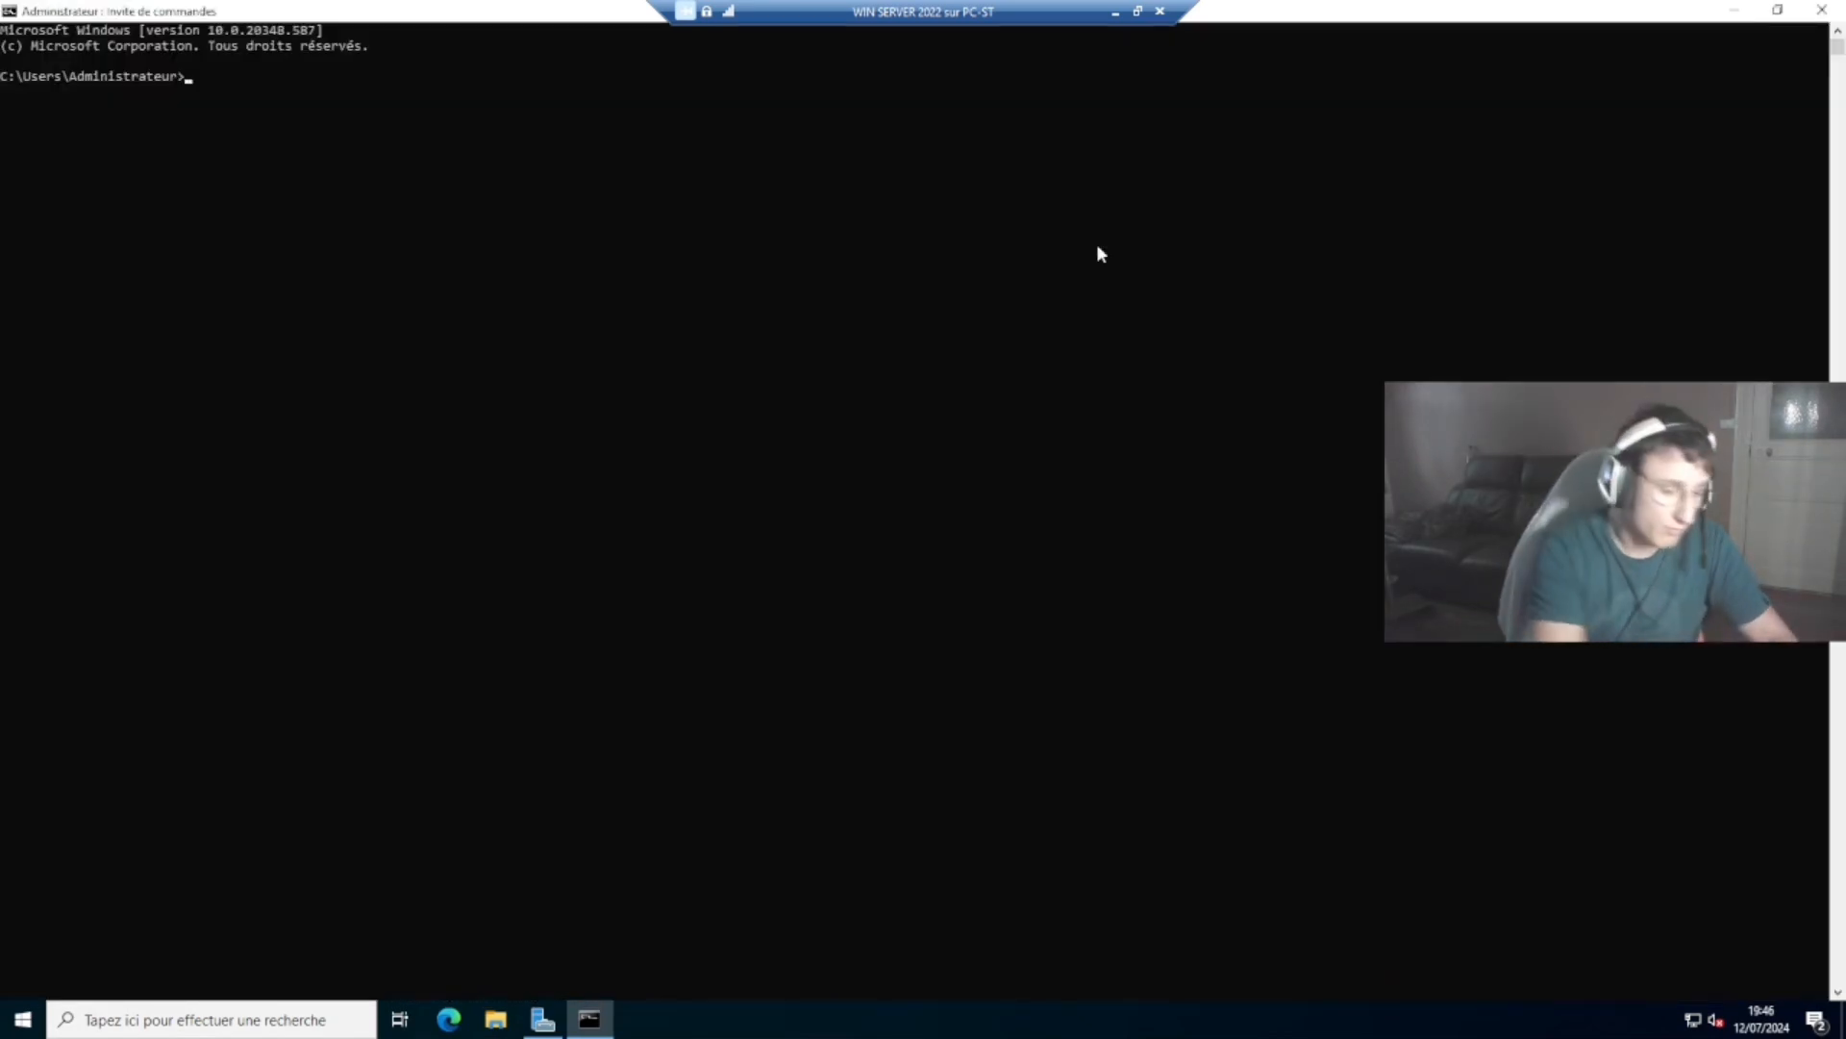
{"action": "type", "text": "ipconfig"}
{"action": "key", "text": "Return"}
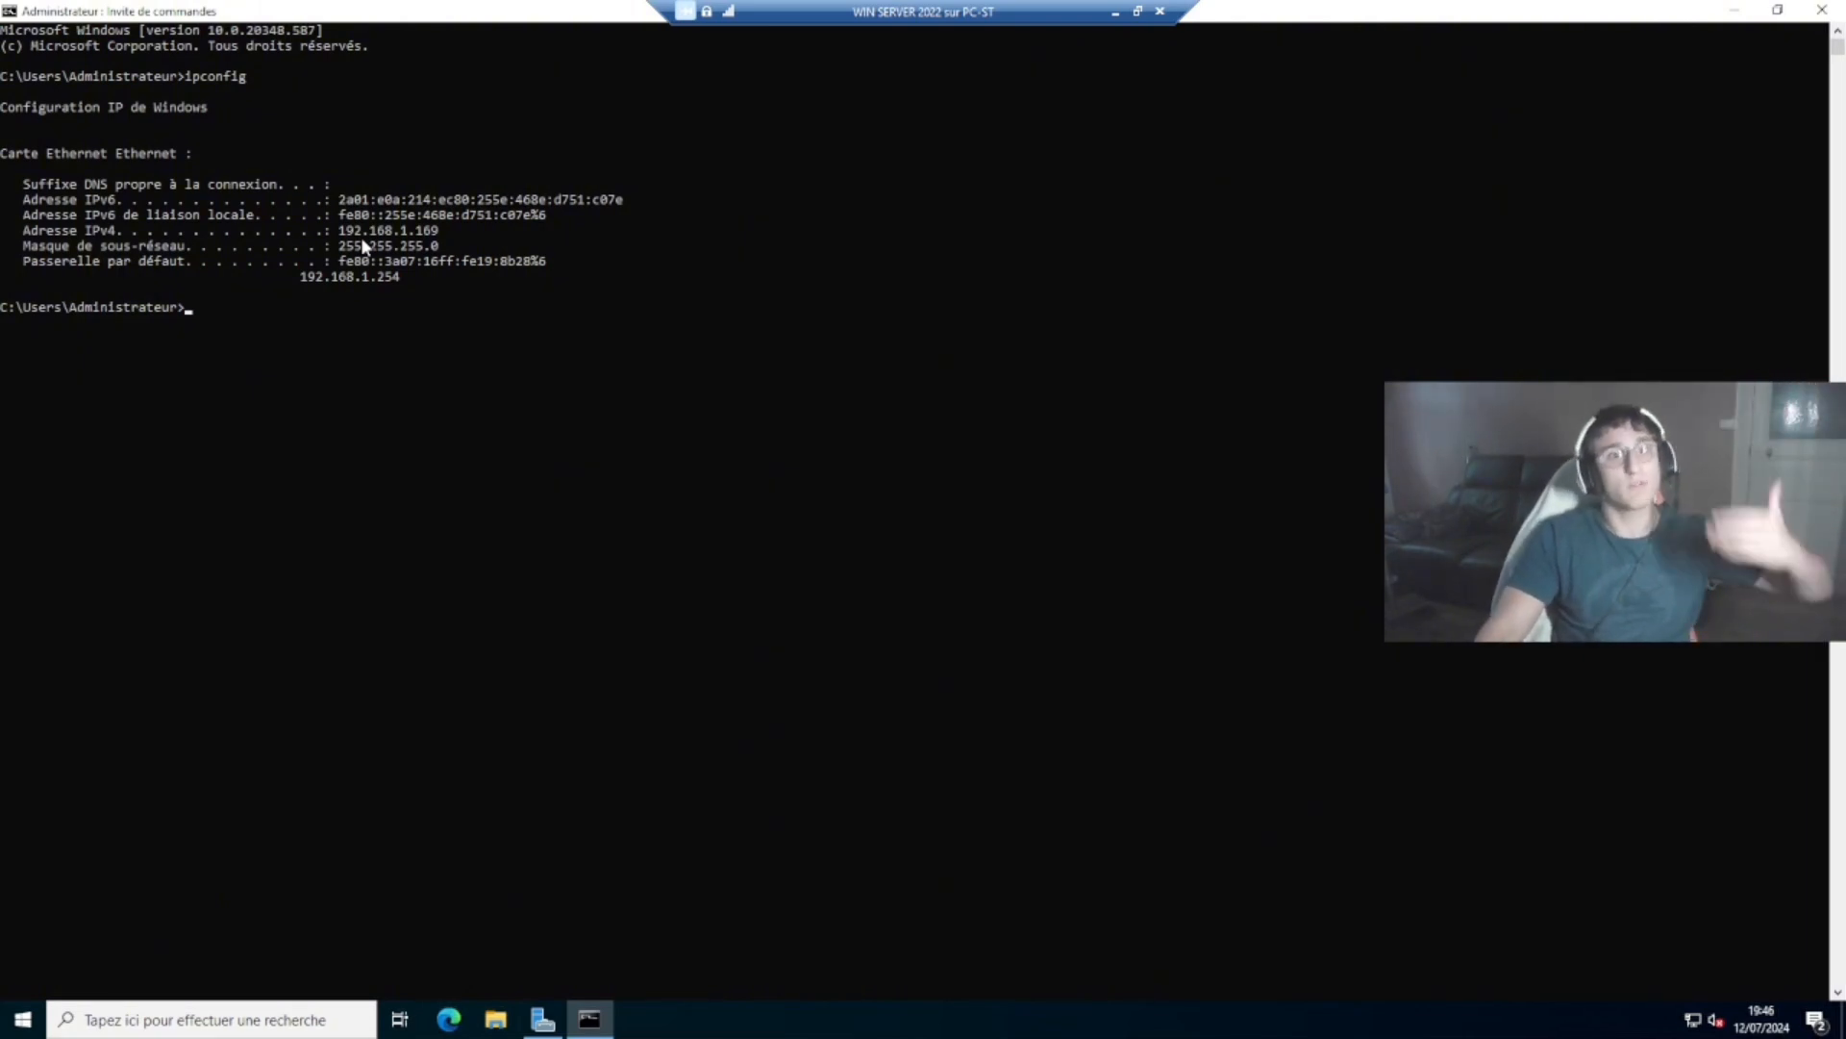
{"action": "left_click", "coordinate": [1827, 11]}
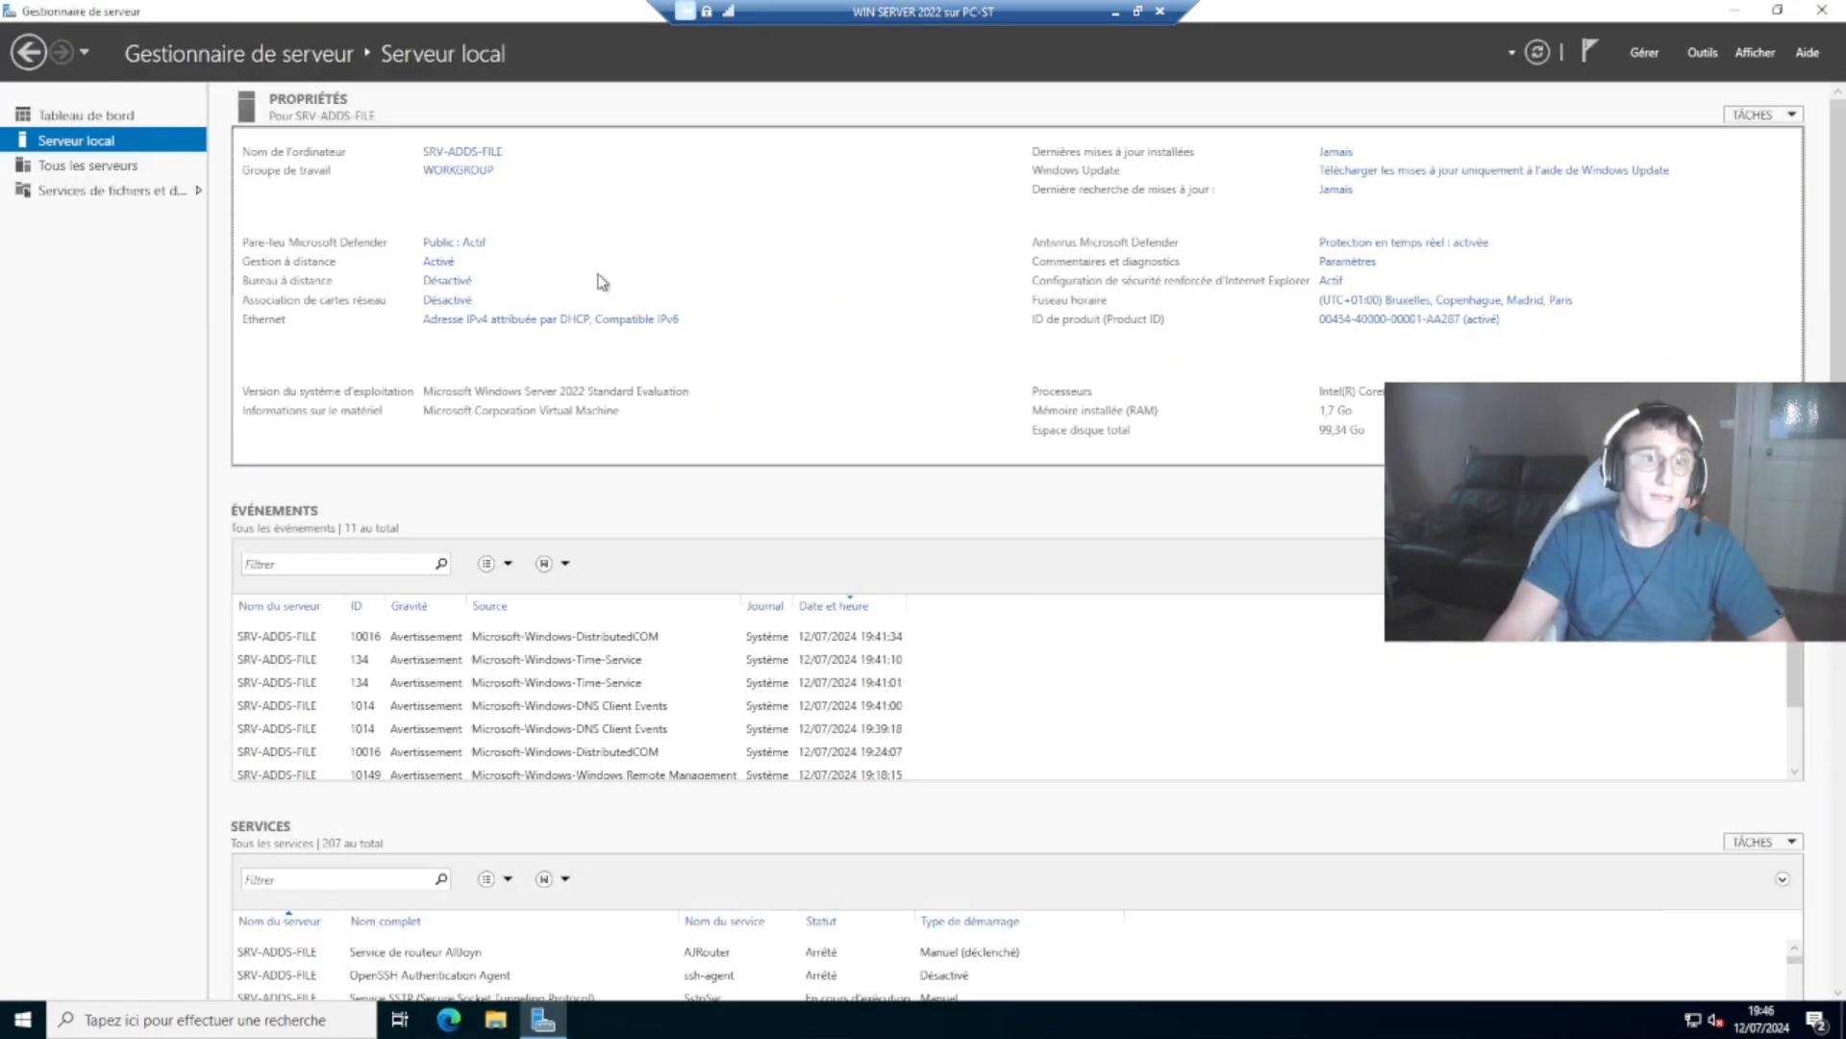
- Open the Internet Protocol Version 4 (TCP/IPv4) properties of the server's Ethernet connection
{"action": "left_click", "coordinate": [480, 318]}
{"action": "left_click", "coordinate": [176, 130]}
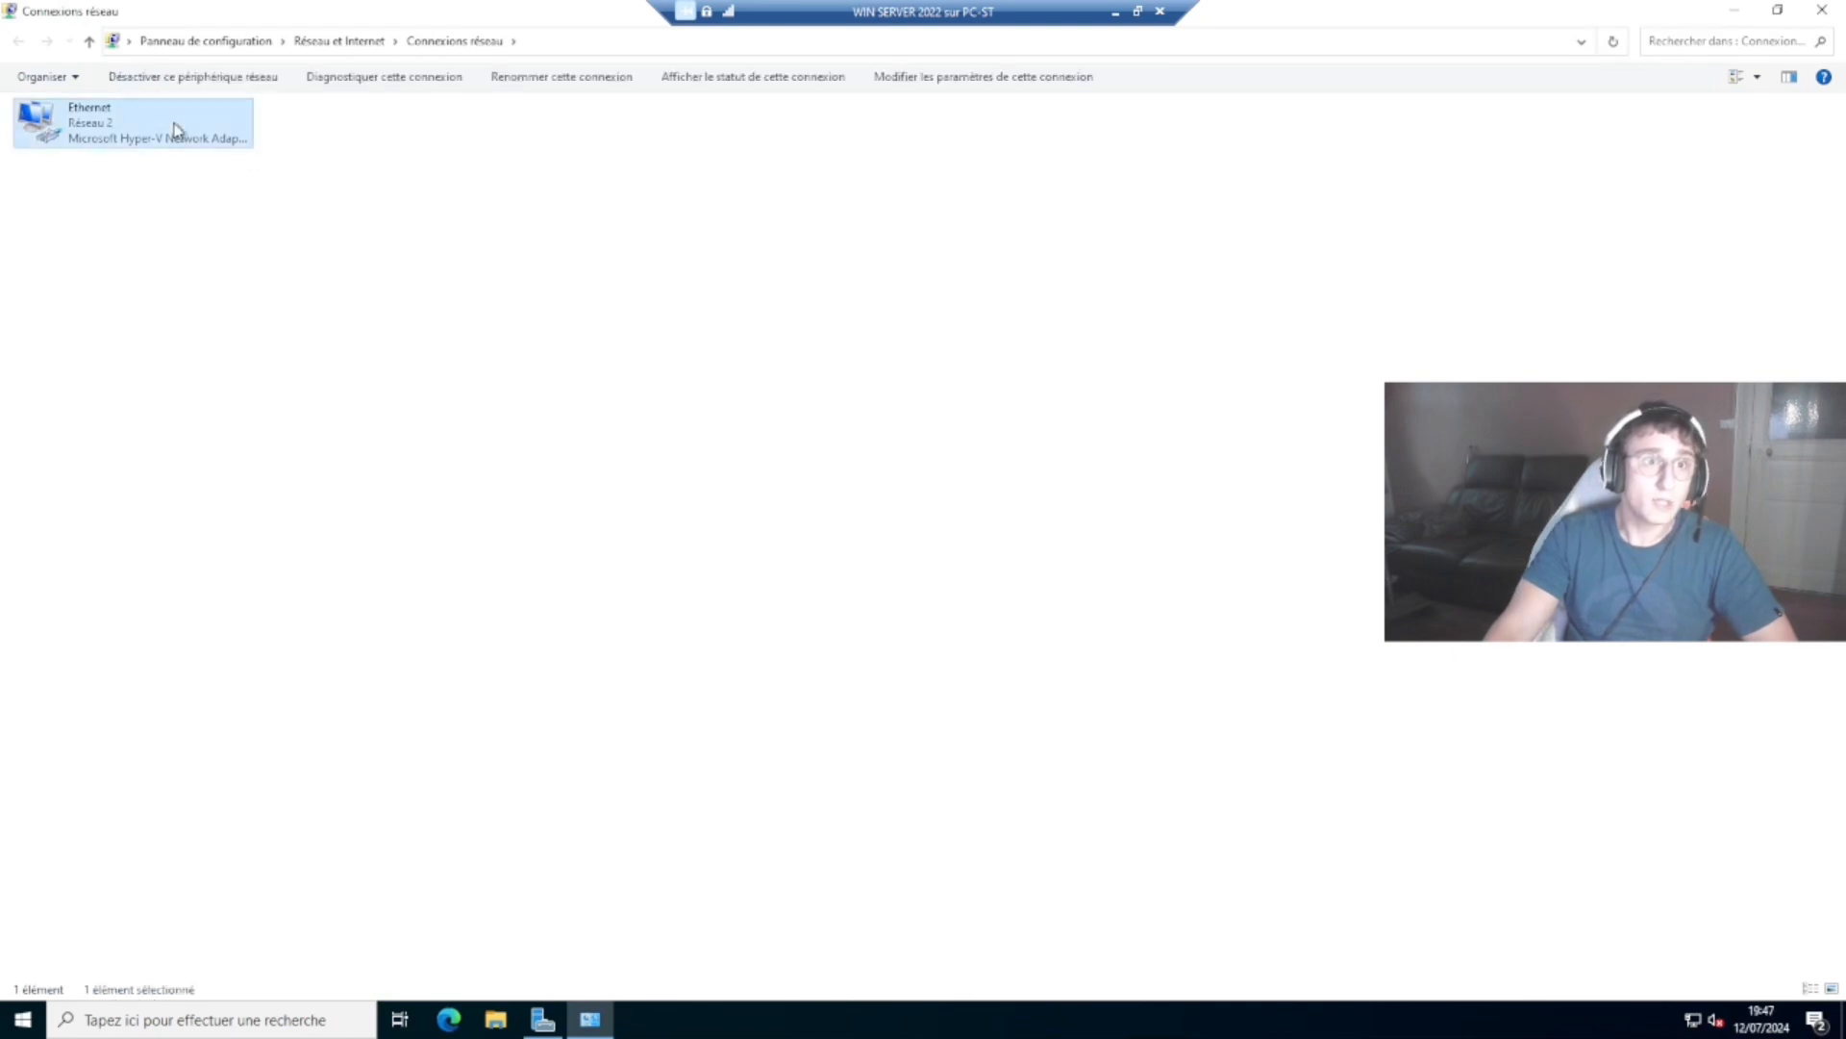
{"action": "right_click", "coordinate": [176, 129]}
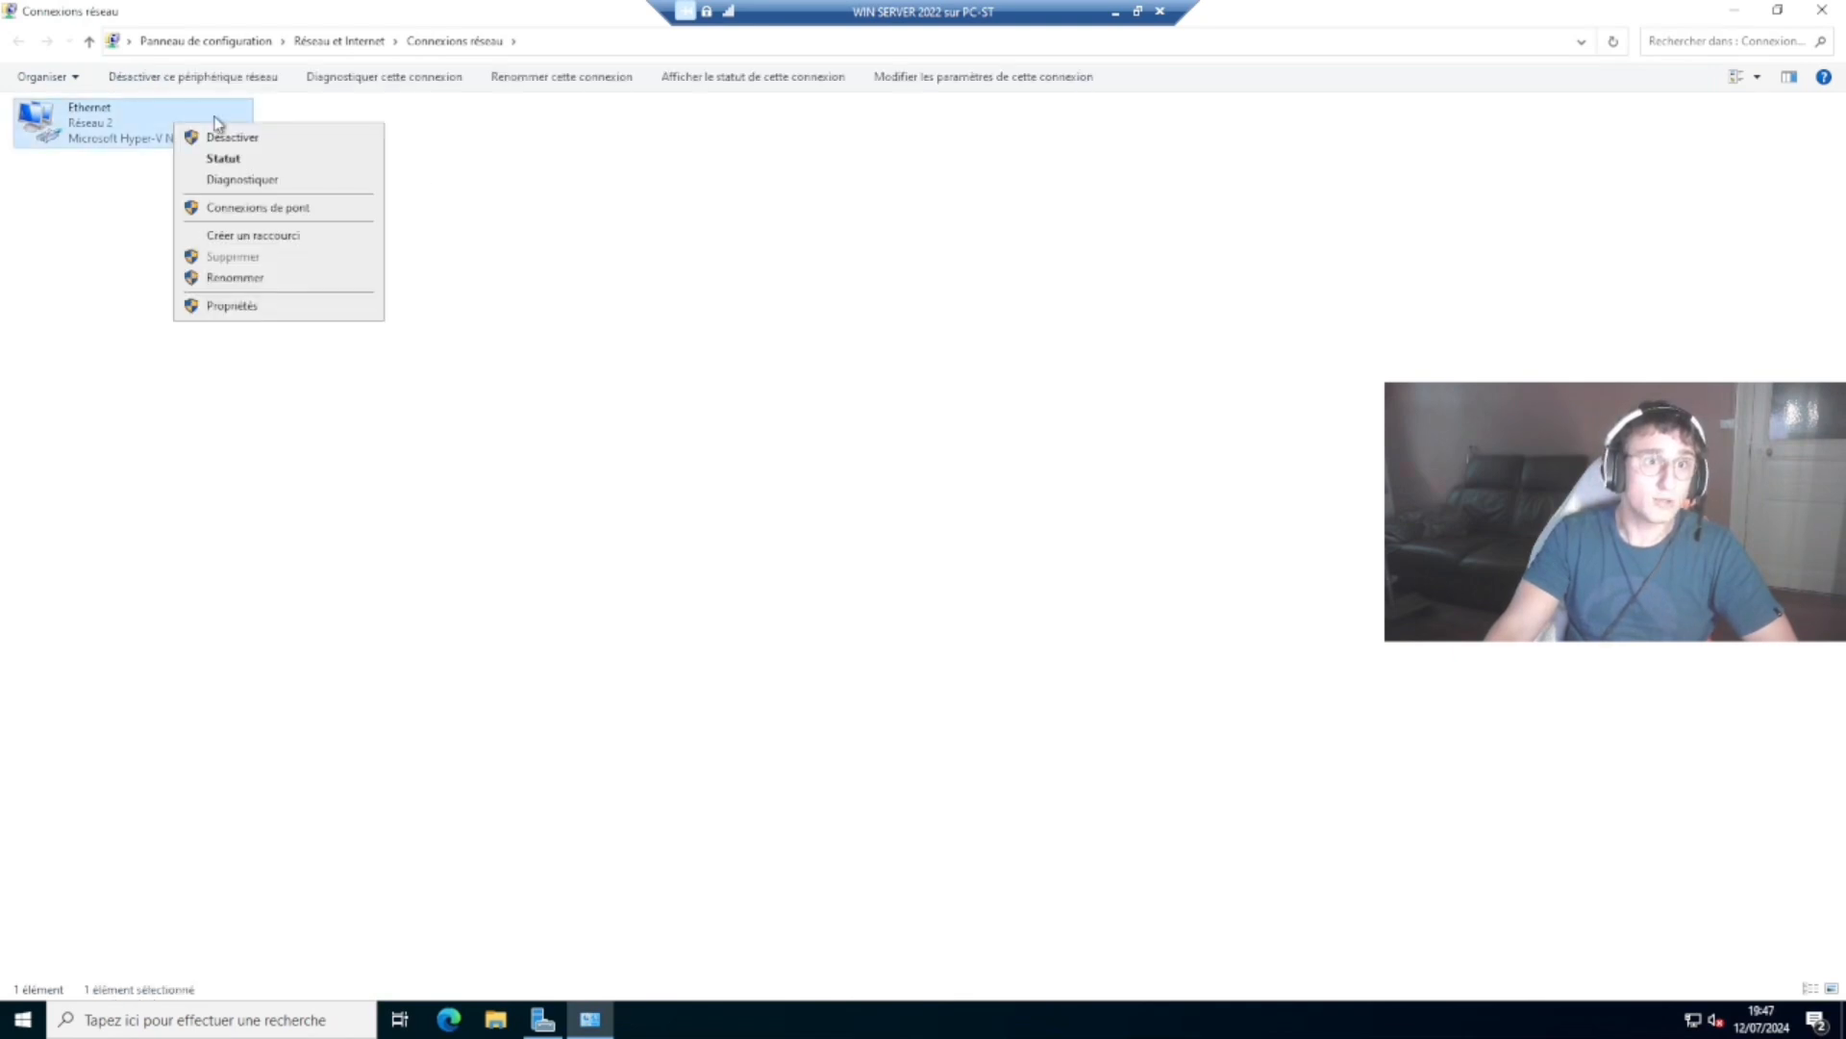
{"action": "left_click", "coordinate": [248, 303]}
{"action": "left_click", "coordinate": [141, 298]}
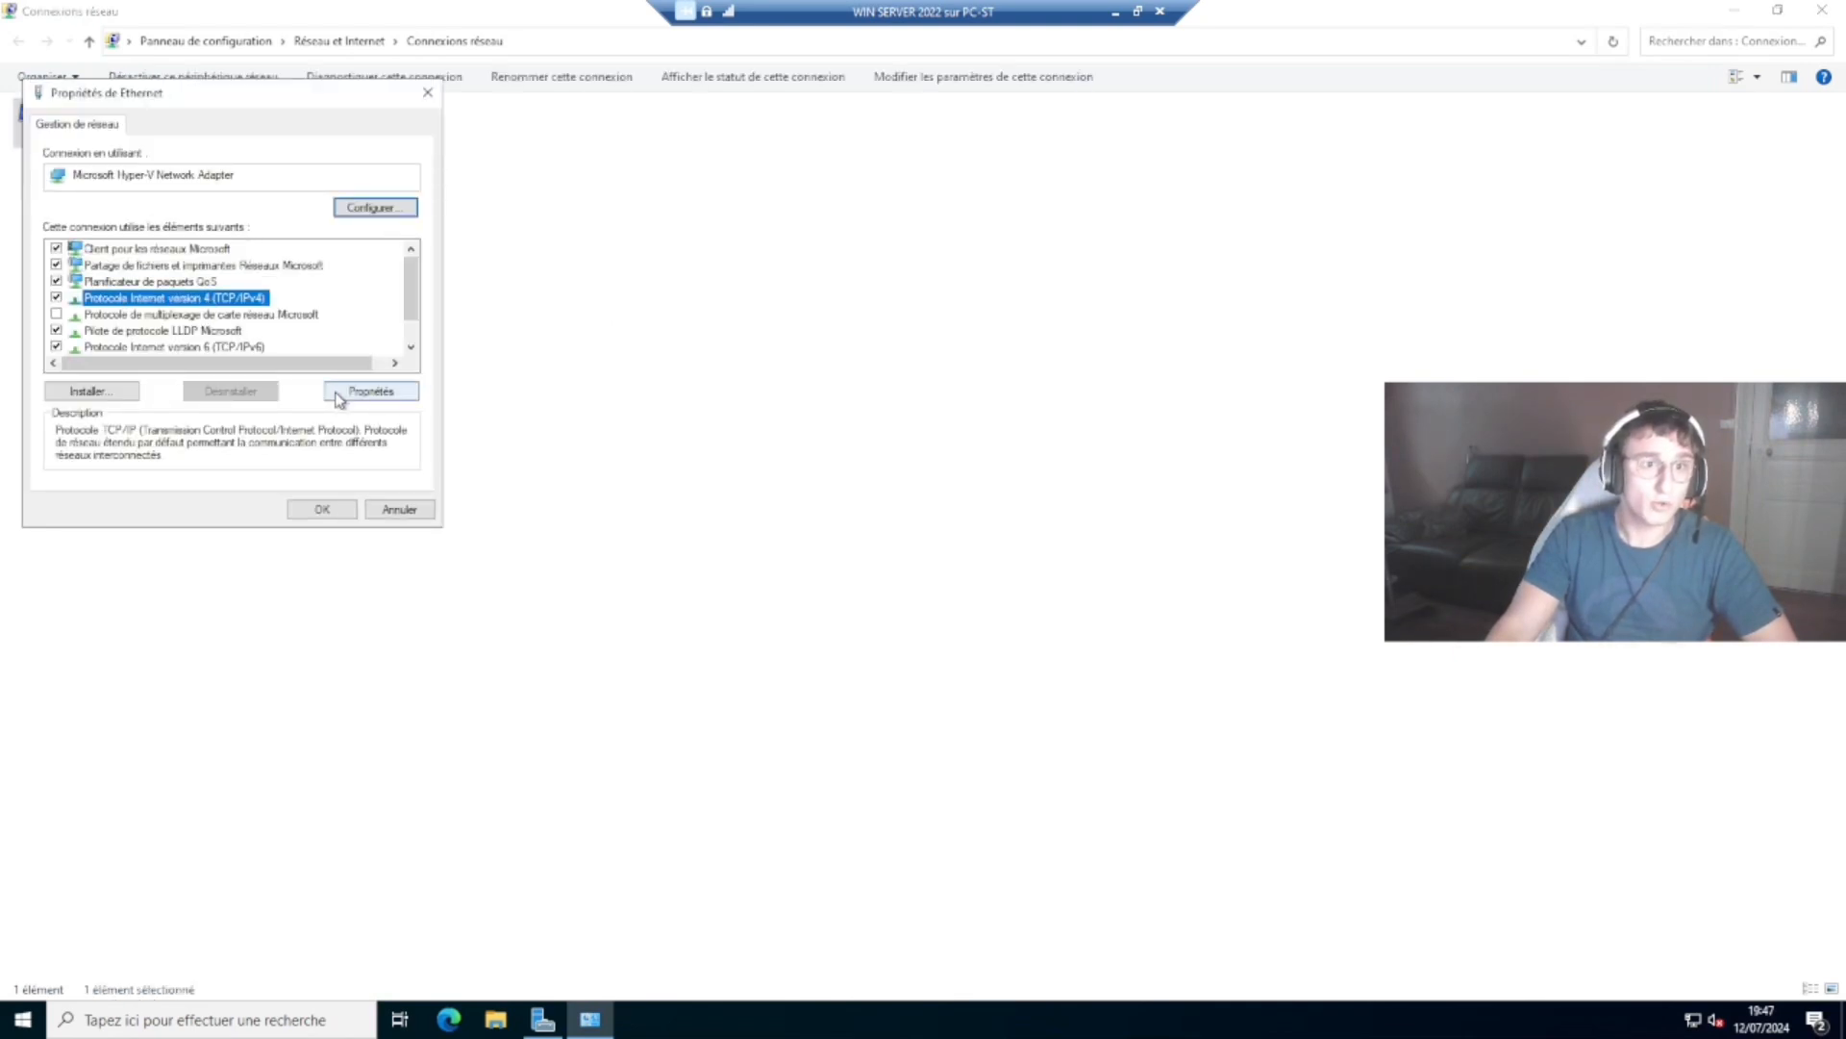
{"action": "left_click", "coordinate": [371, 391]}
{"action": "left_click_drag", "start_coordinate": [297, 167], "coordinate": [710, 172]}
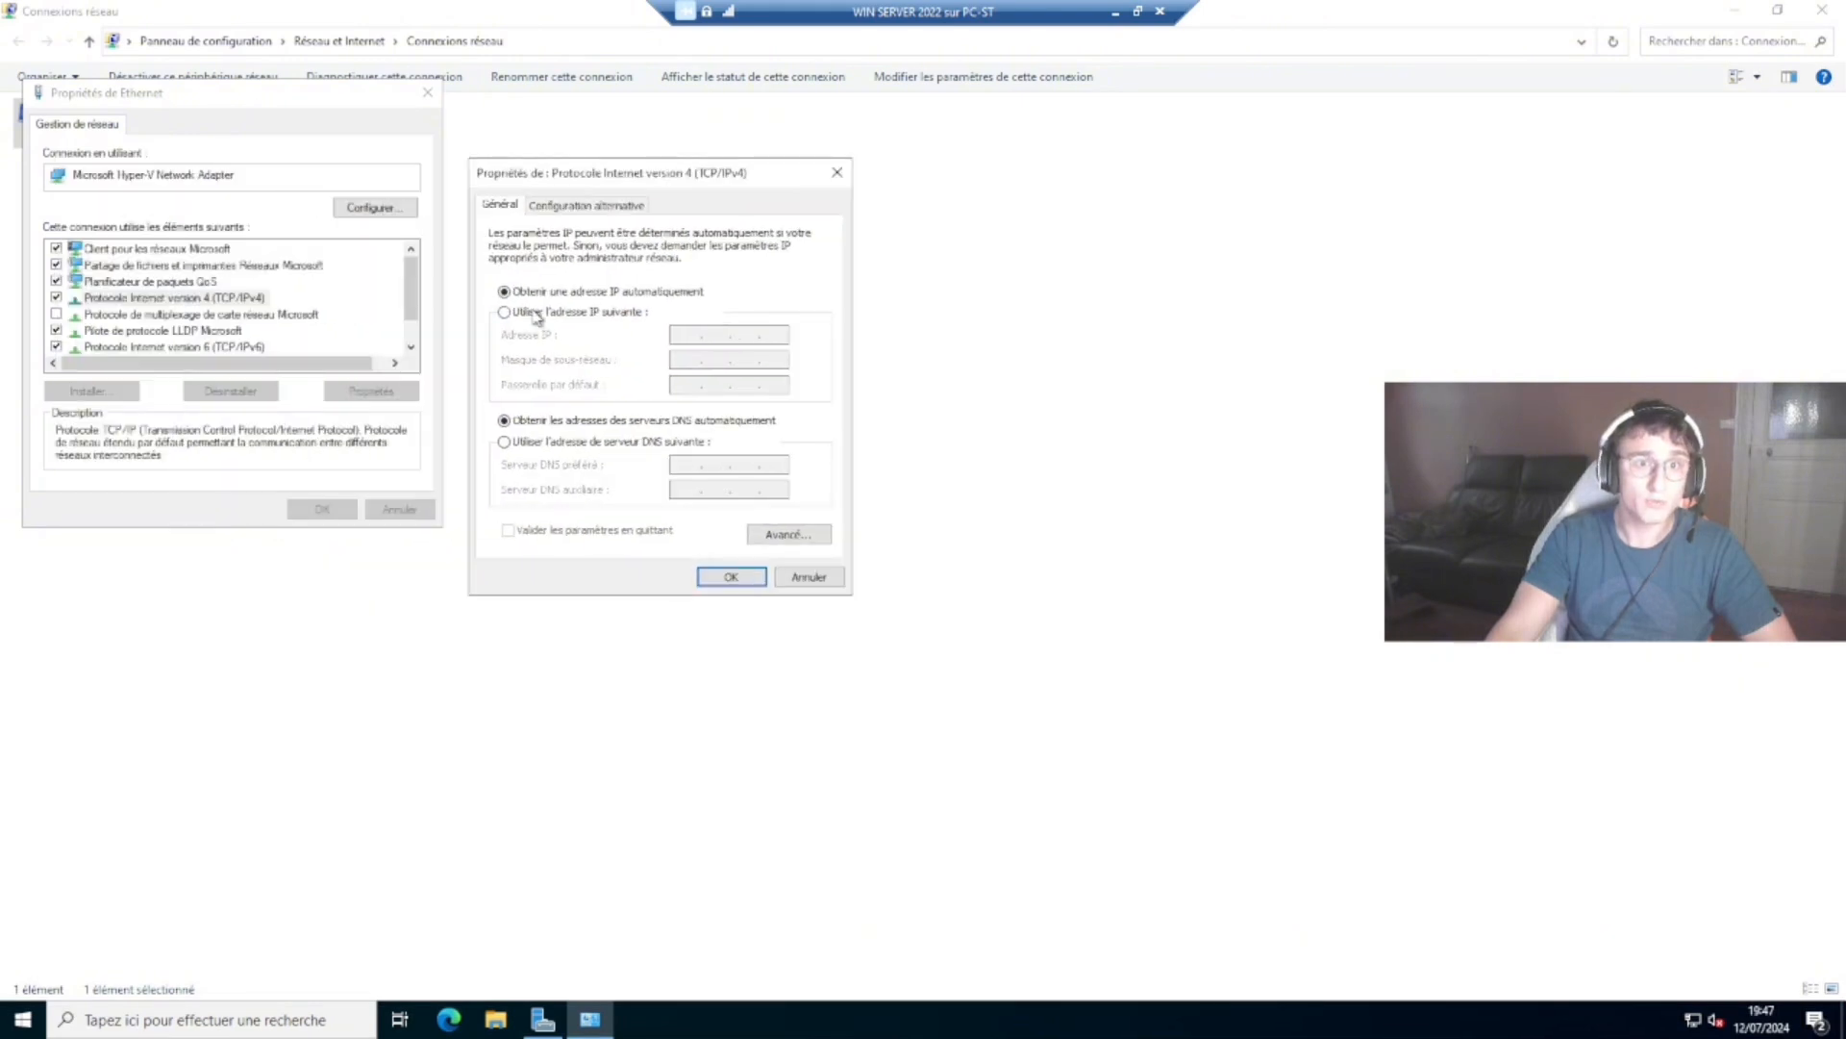
- Enter a static IPv4 address of 192.168.1.8, subnet mask 255.255.255.0 and default gateway 192.168.1.254
{"action": "left_click", "coordinate": [532, 312]}
{"action": "type", "text": "12"}
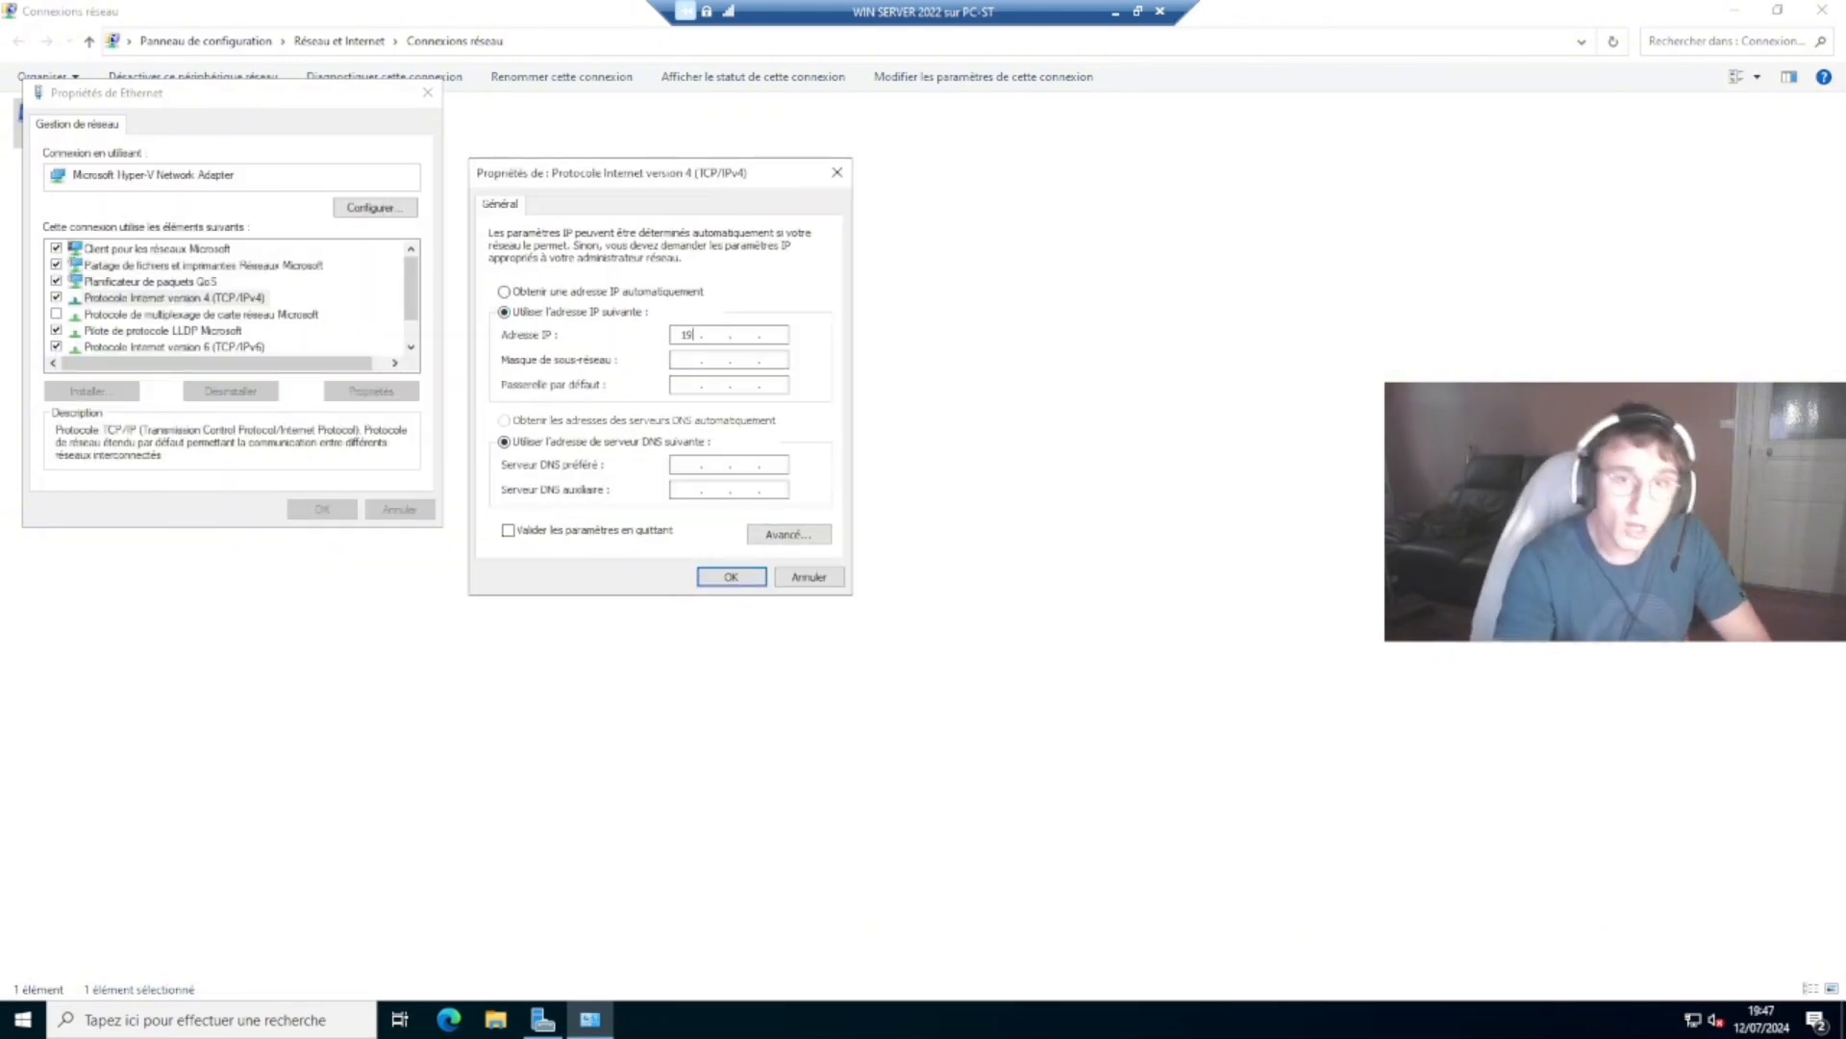
{"action": "type", "text": "9168"}
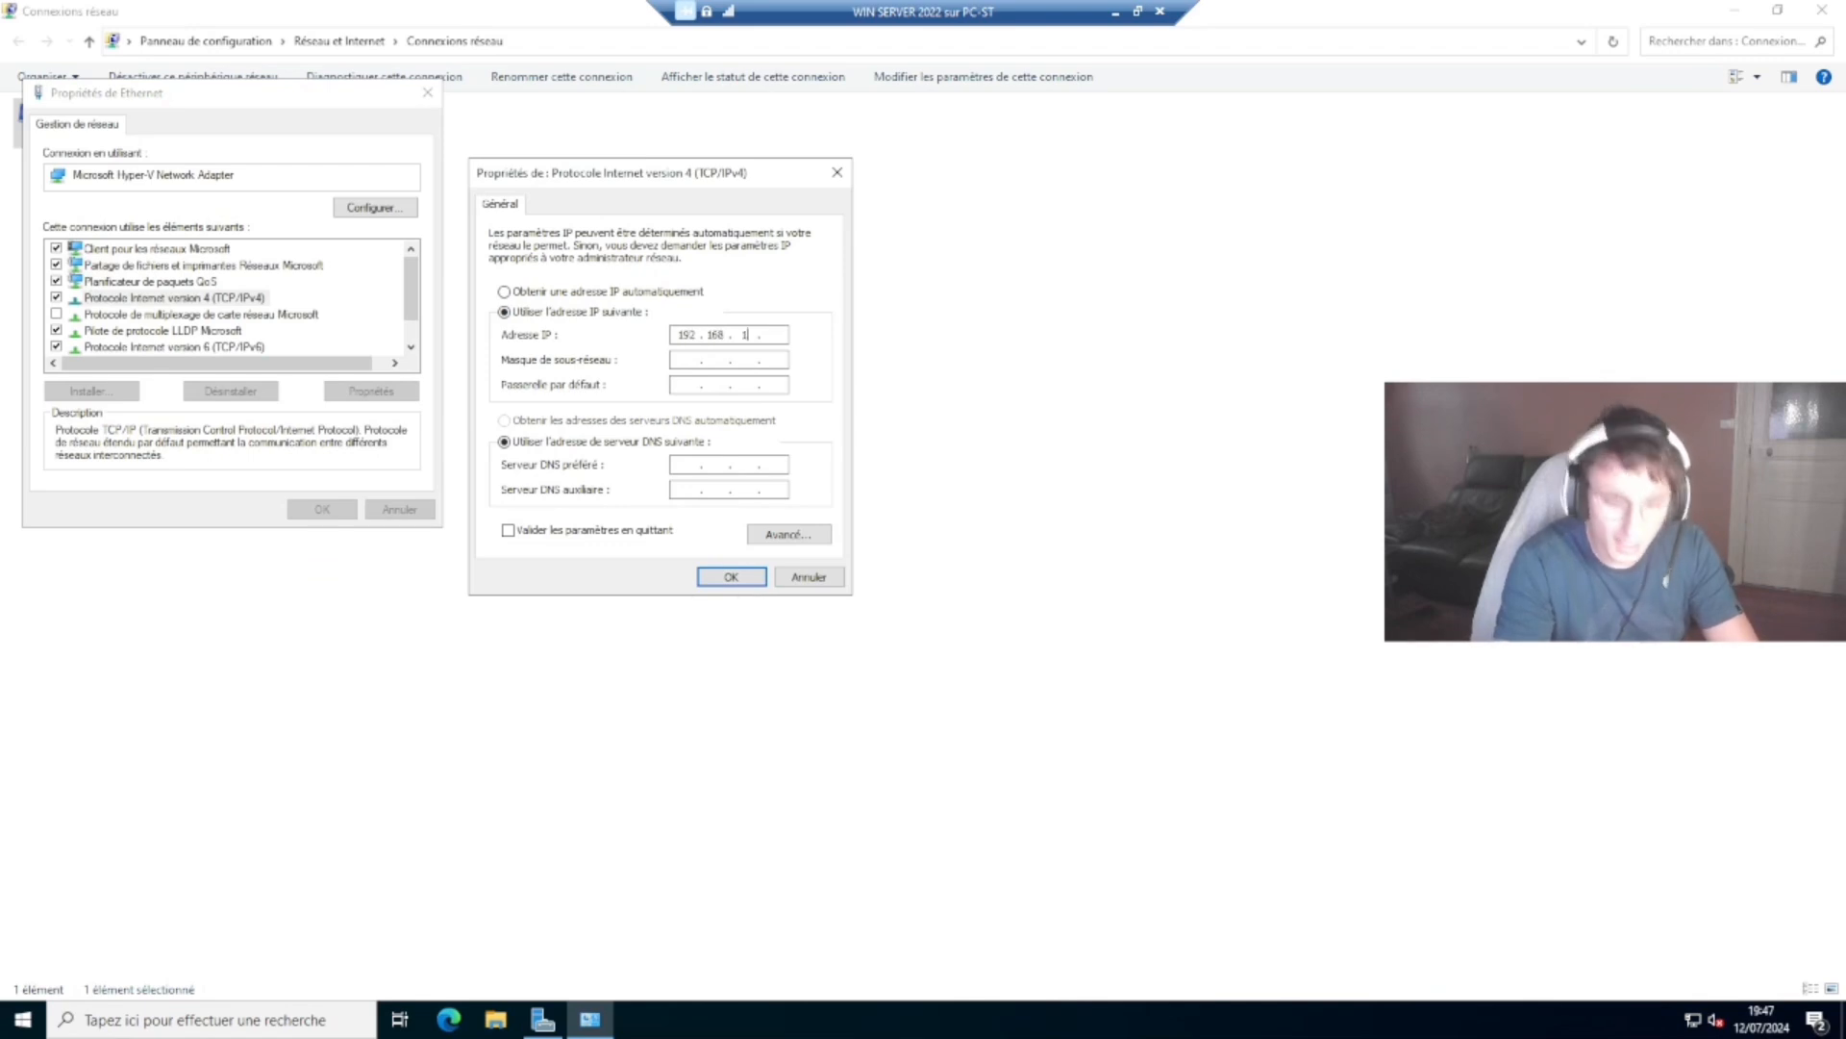
{"action": "type", "text": "1.8"}
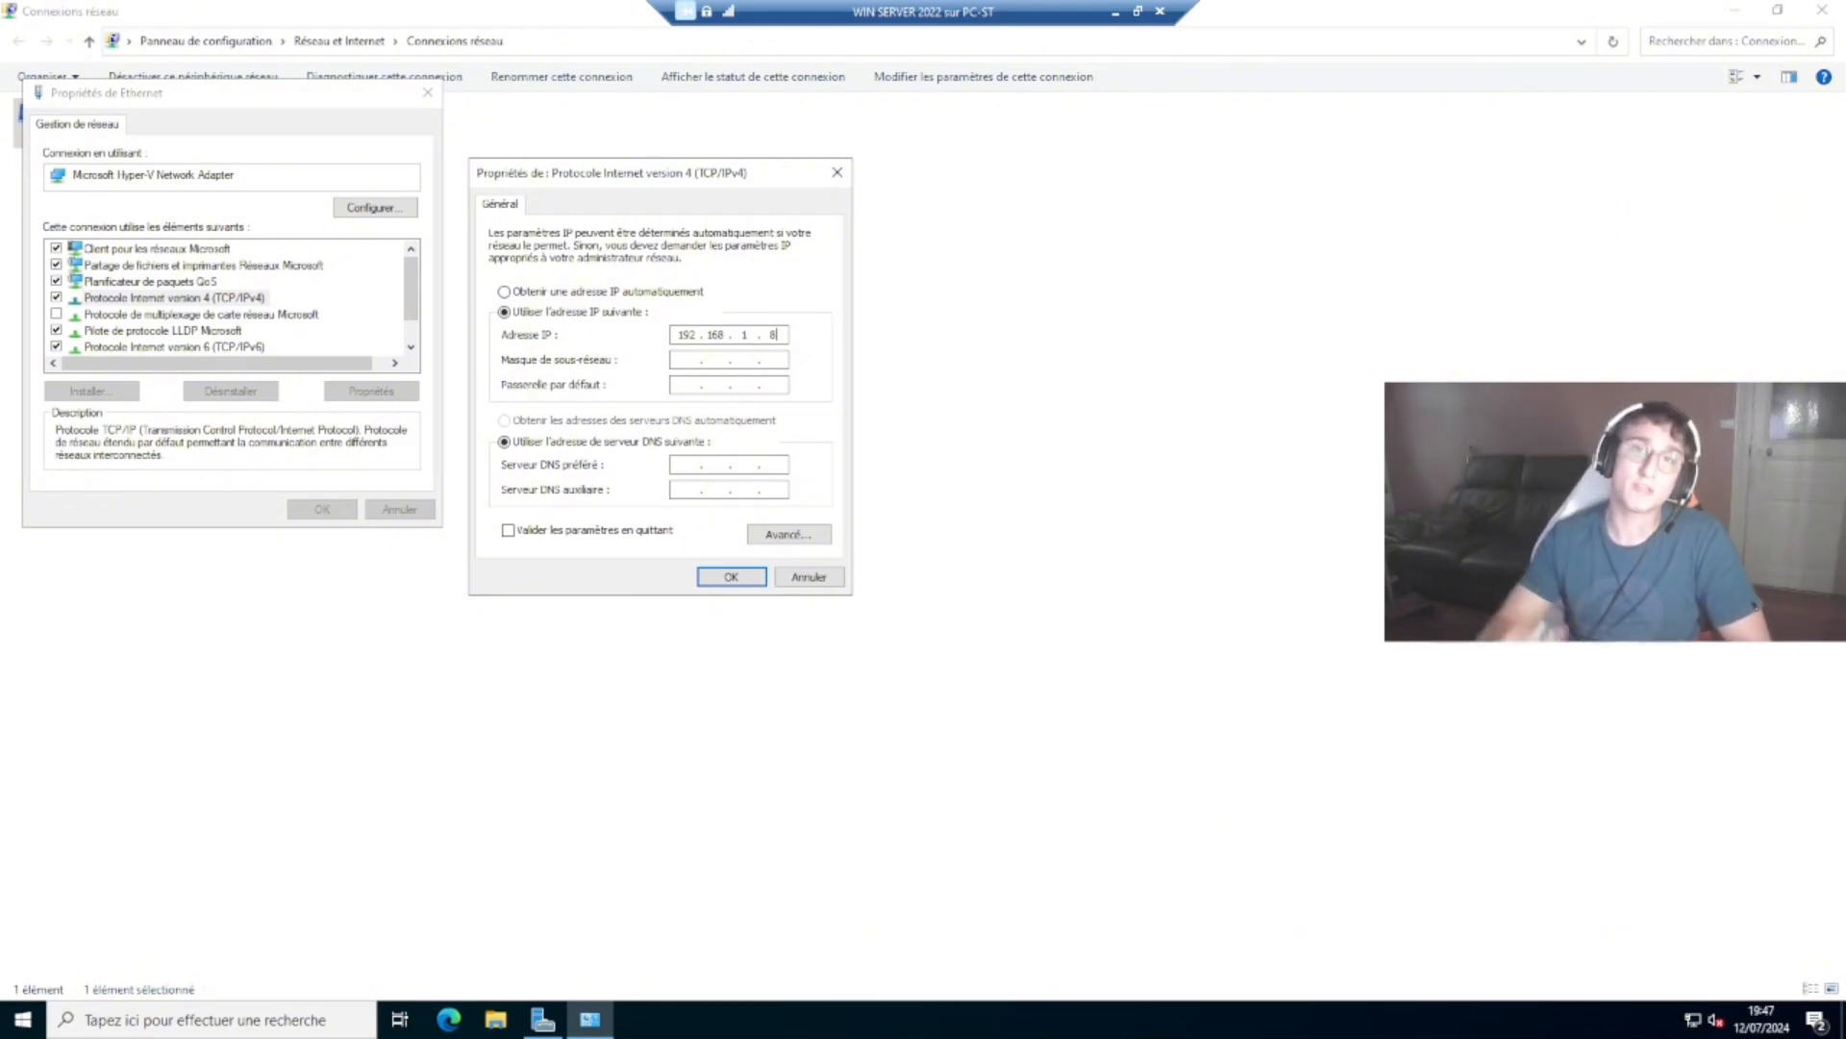
{"action": "key", "text": "Tab"}
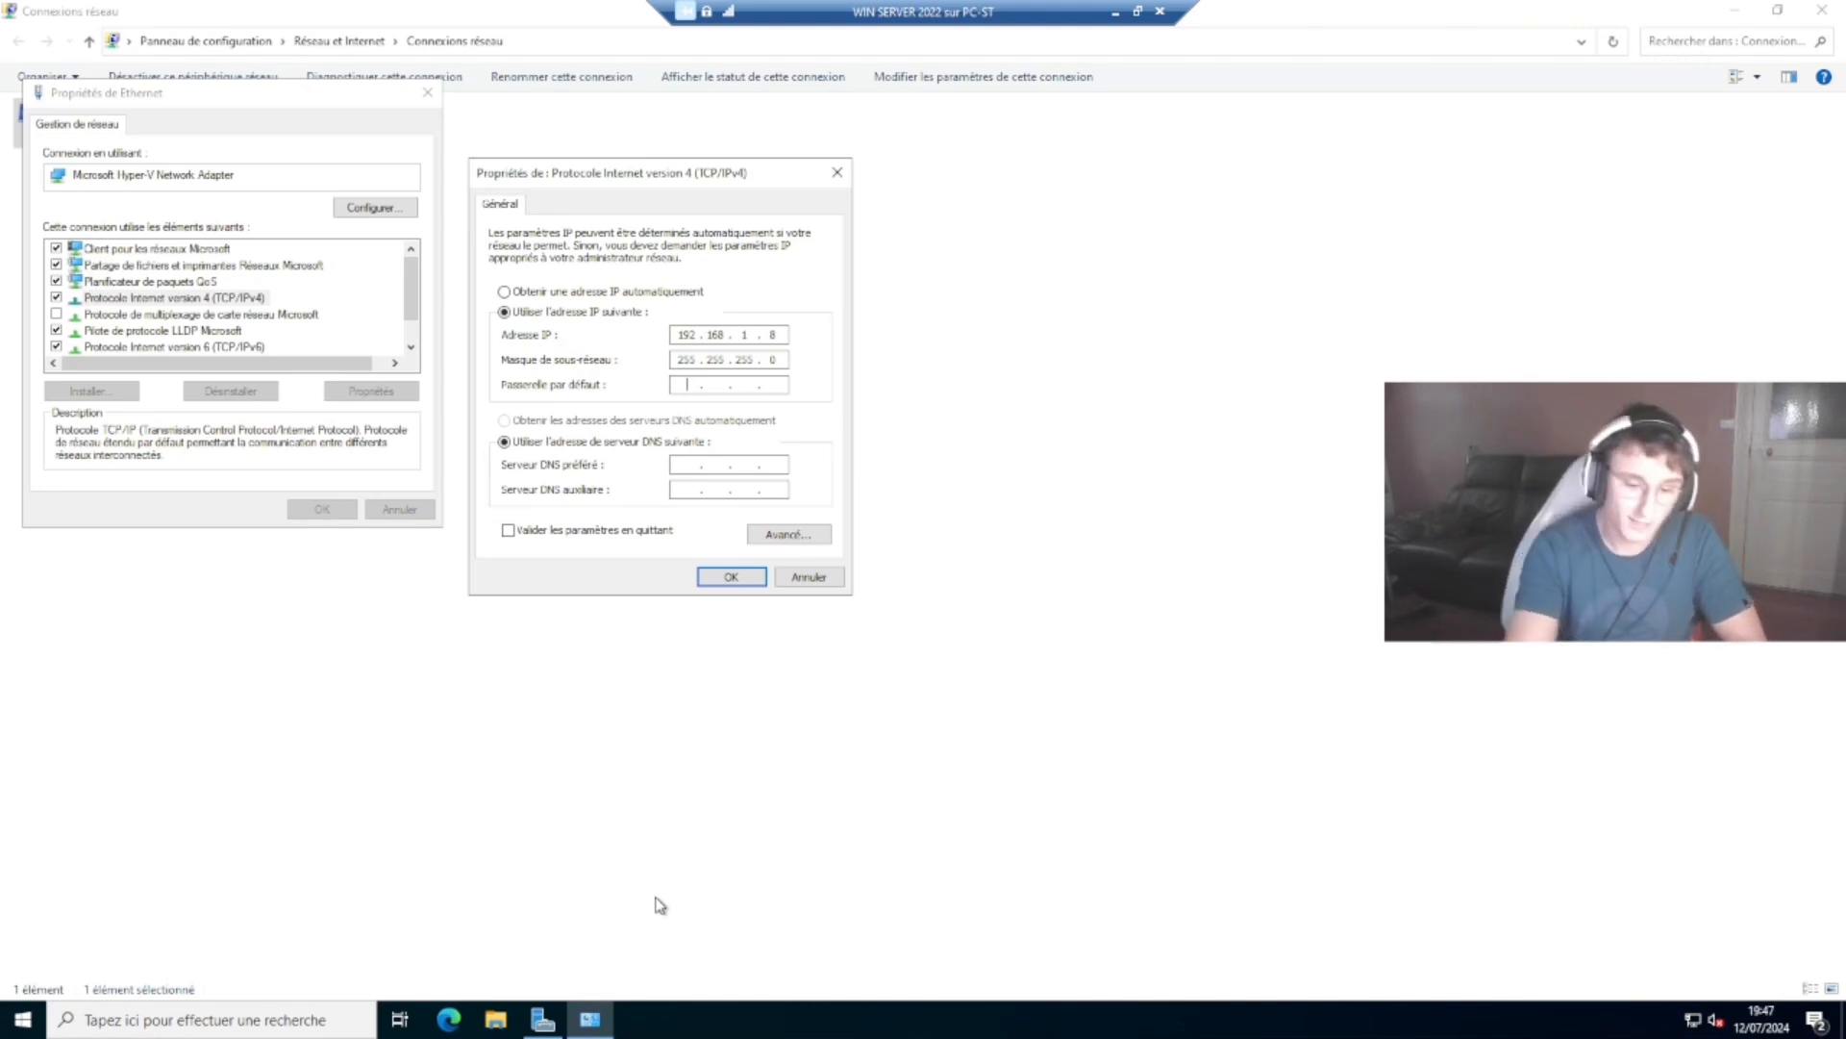
{"action": "type", "text": "192 . 168 . "}
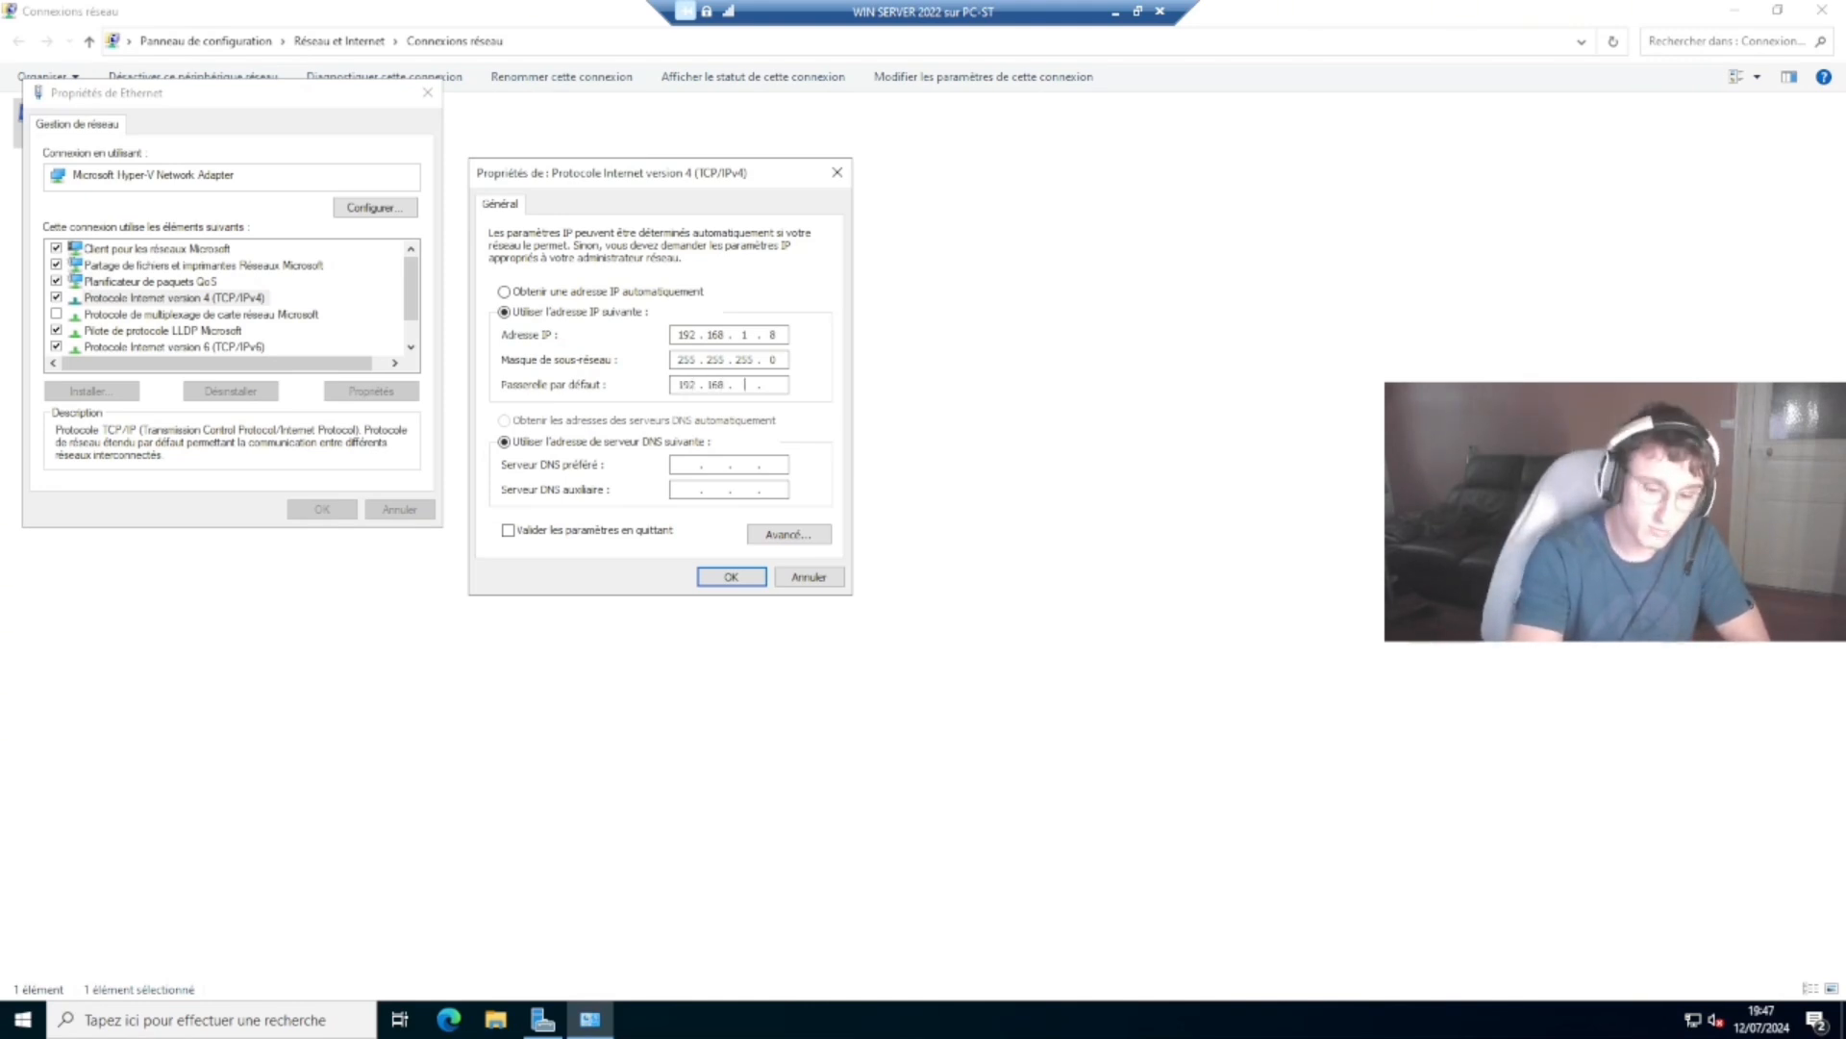
{"action": "type", "text": "1 . 254"}
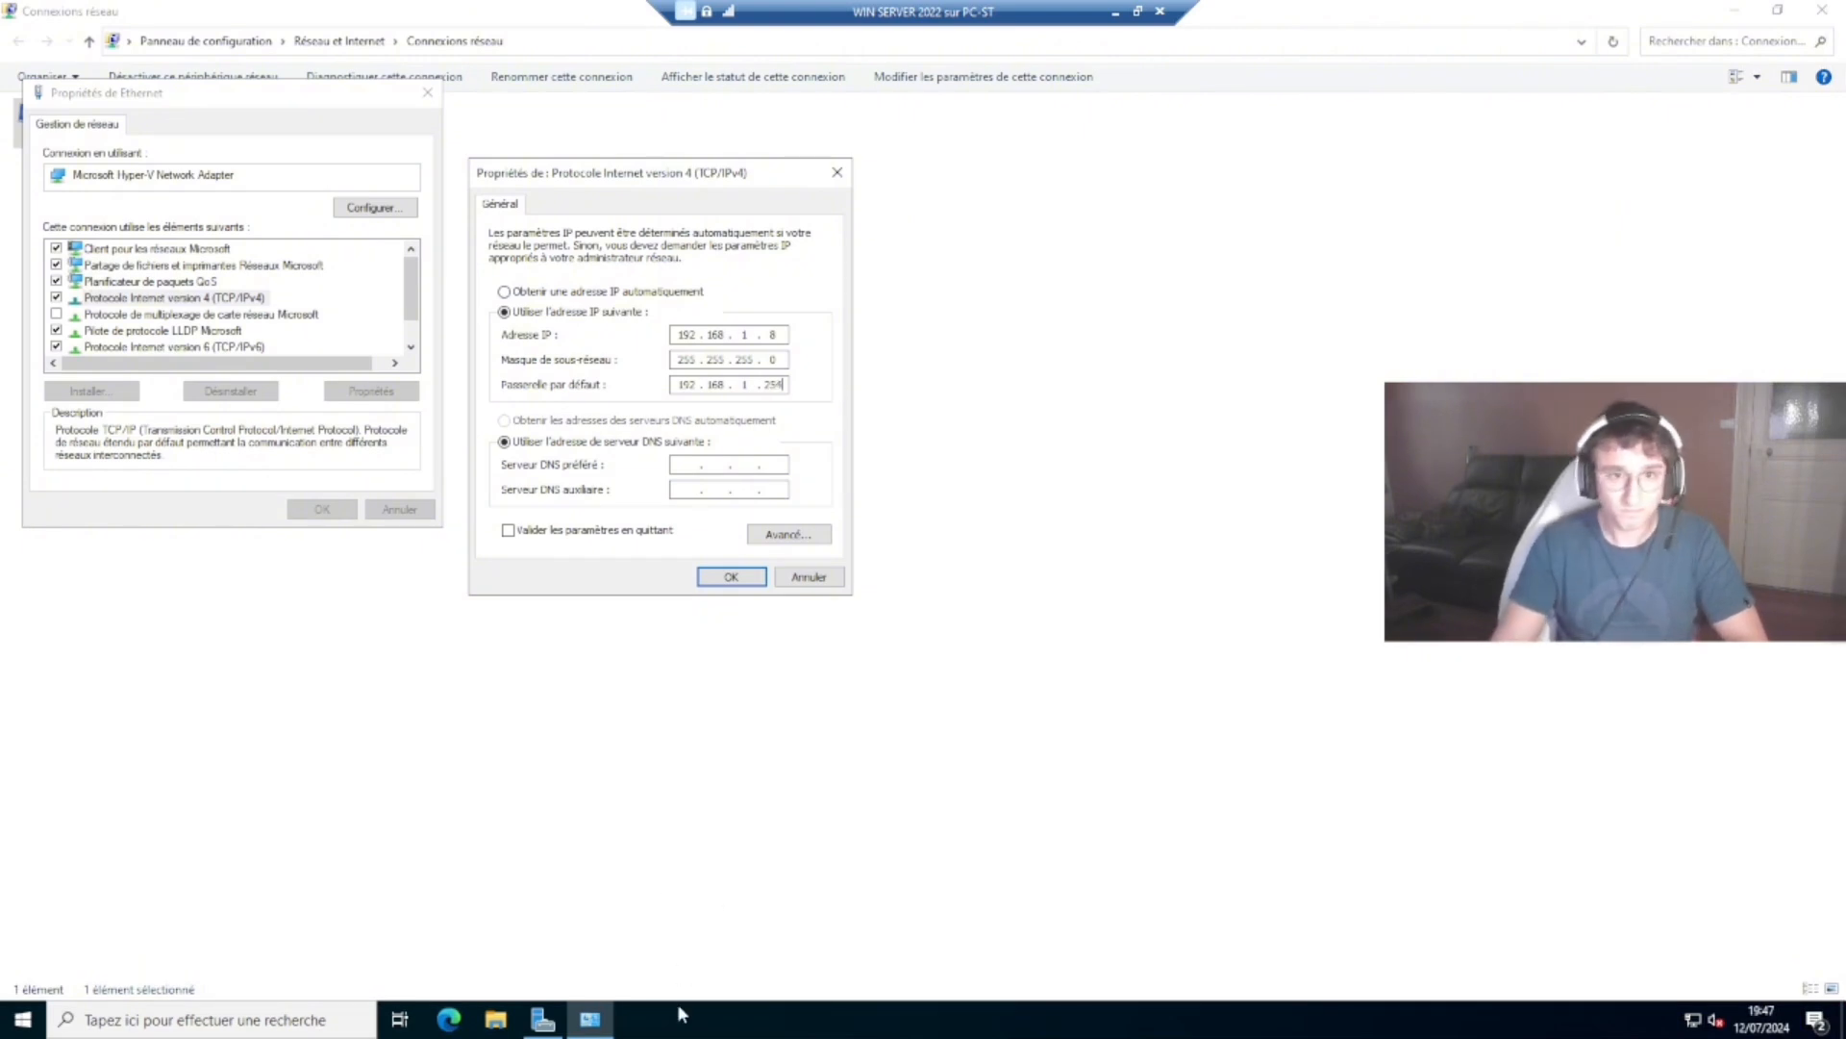
- Set the preferred DNS server to 127.0.0.1 and the alternate to 8.8.8.8, then save the Ethernet connection properties
{"action": "left_click", "coordinate": [688, 465]}
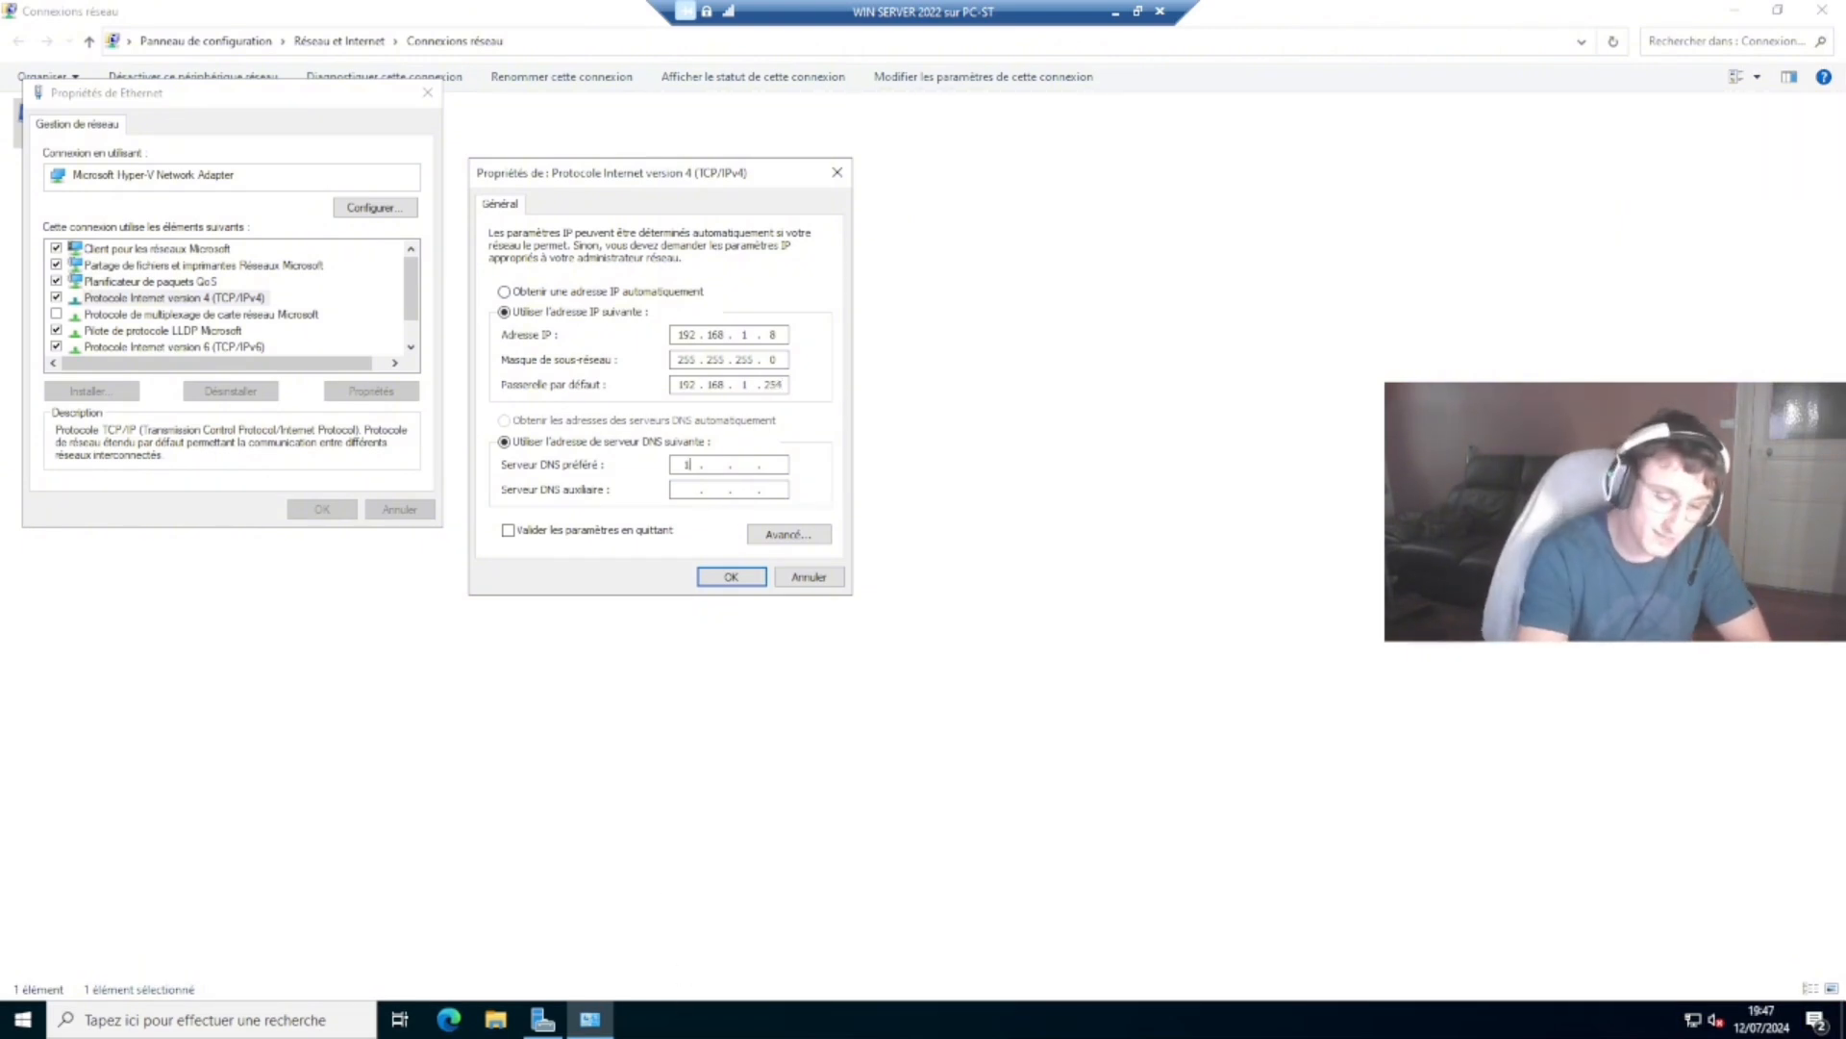
{"action": "type", "text": "27"}
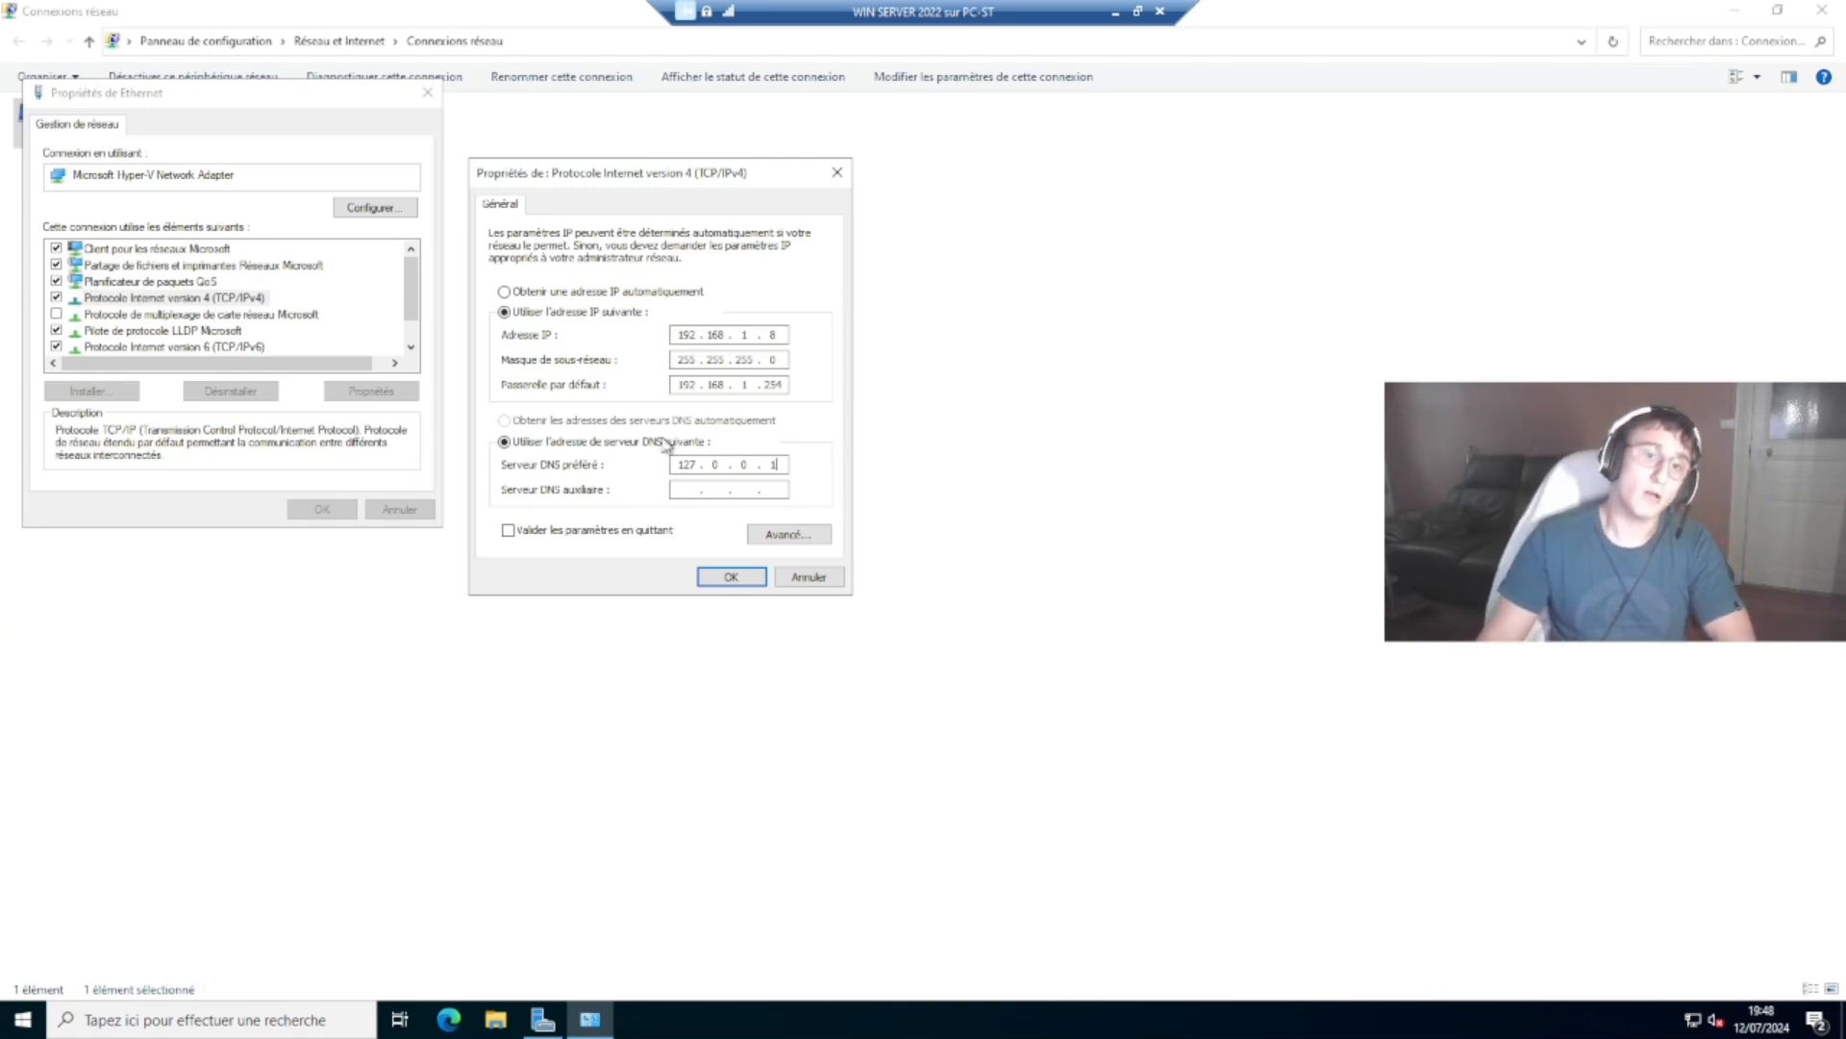
{"action": "left_click", "coordinate": [687, 489]}
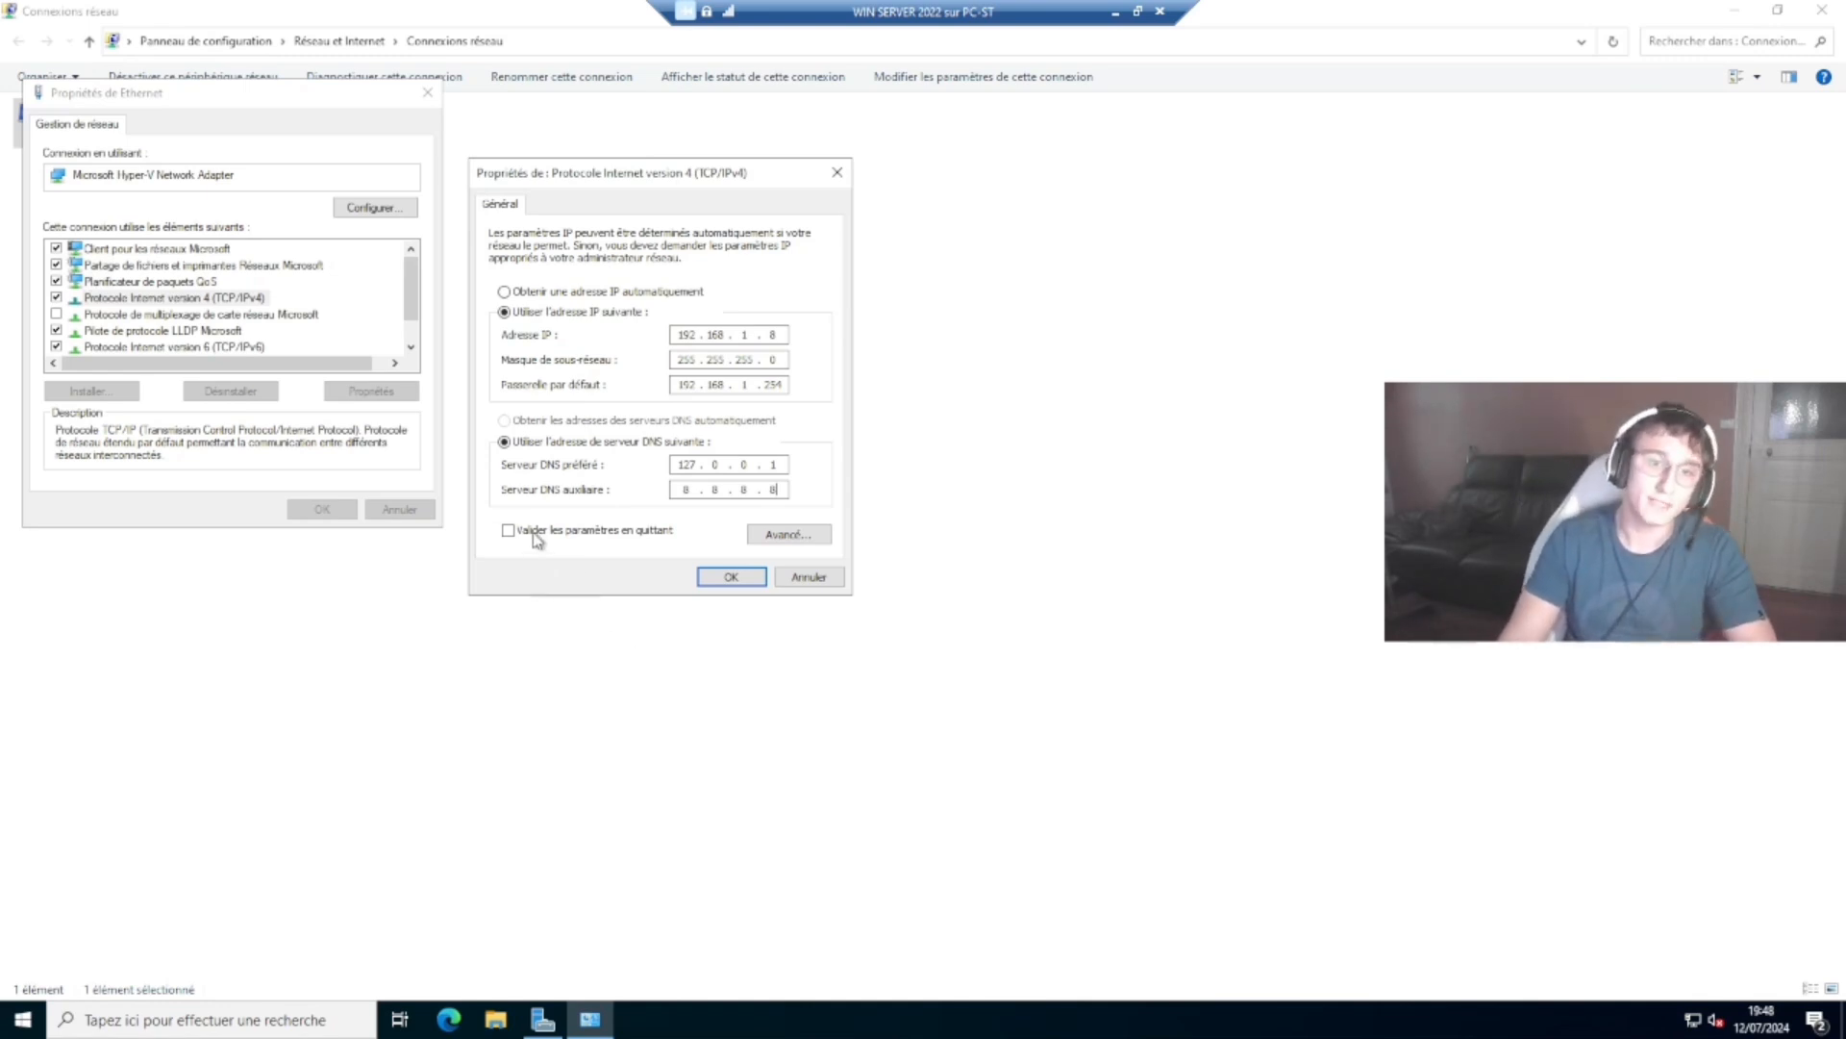
{"action": "left_click", "coordinate": [731, 577]}
{"action": "left_click", "coordinate": [322, 509]}
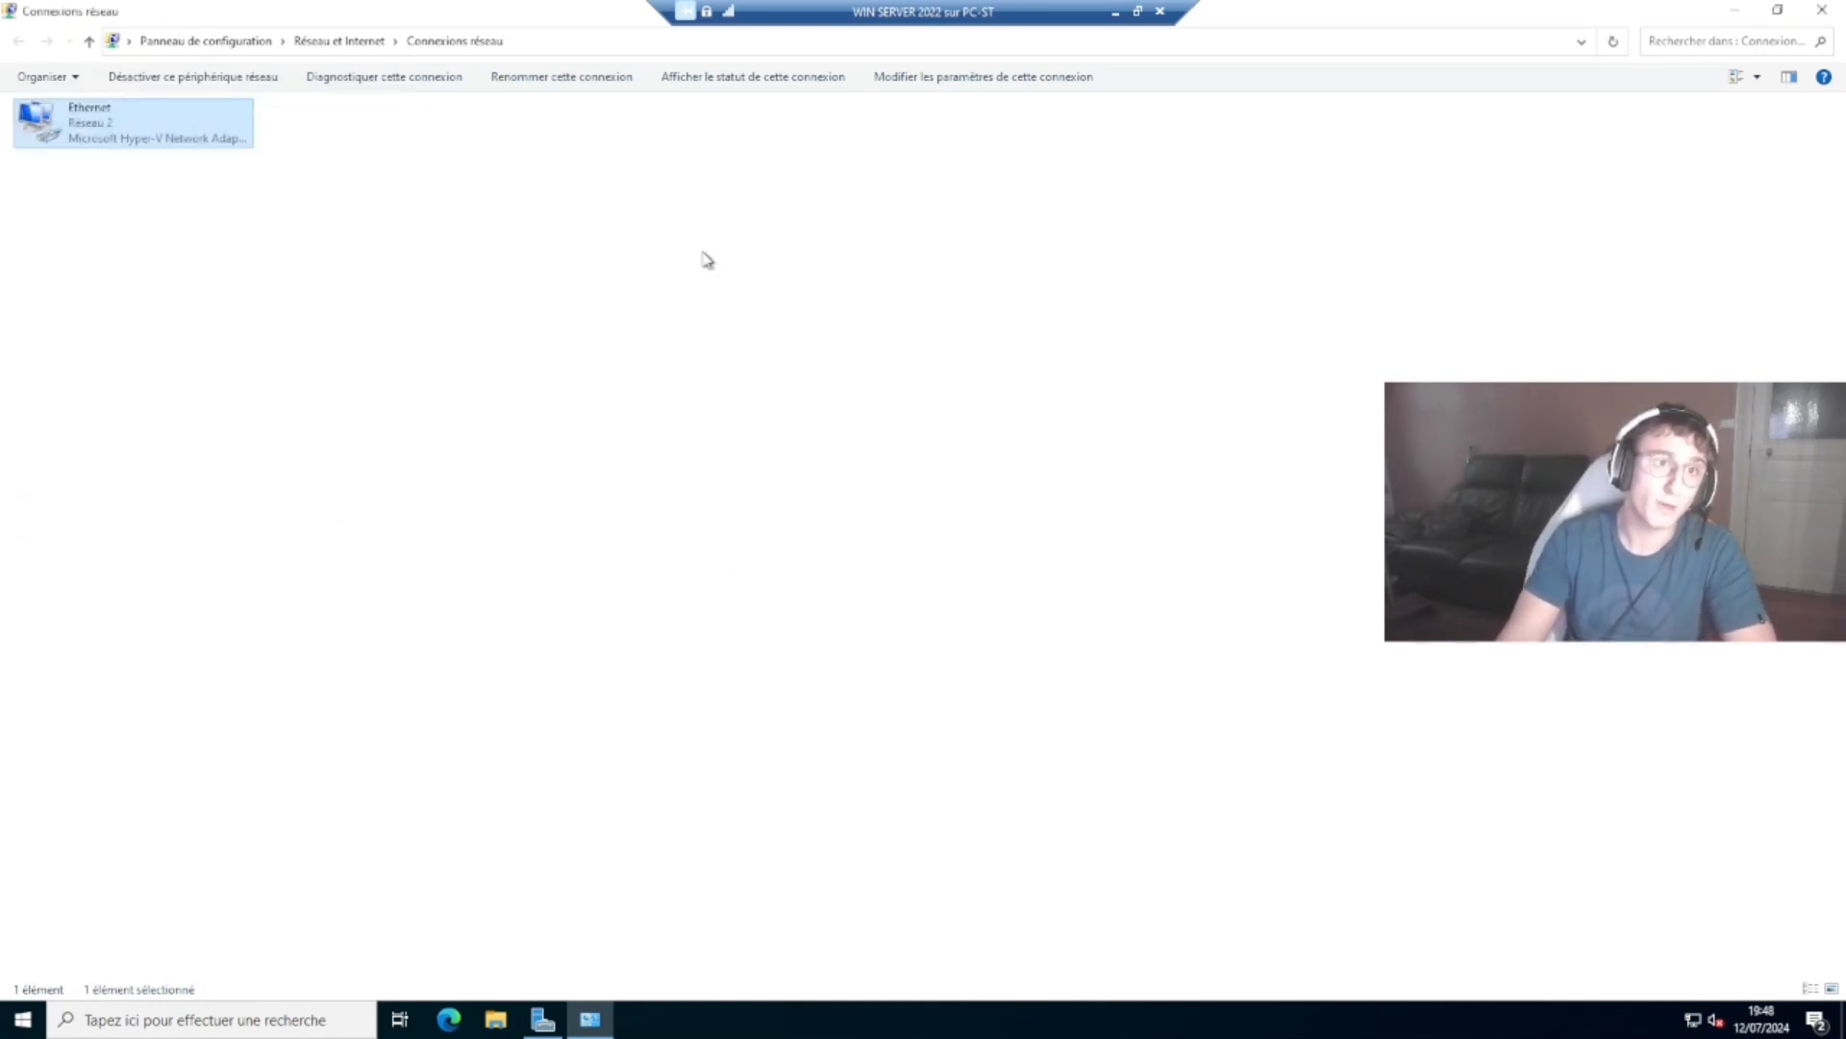
- Start the wizard for adding roles and features from Server Manager and set its introduction page to be skipped by default
{"action": "left_click", "coordinate": [1734, 10]}
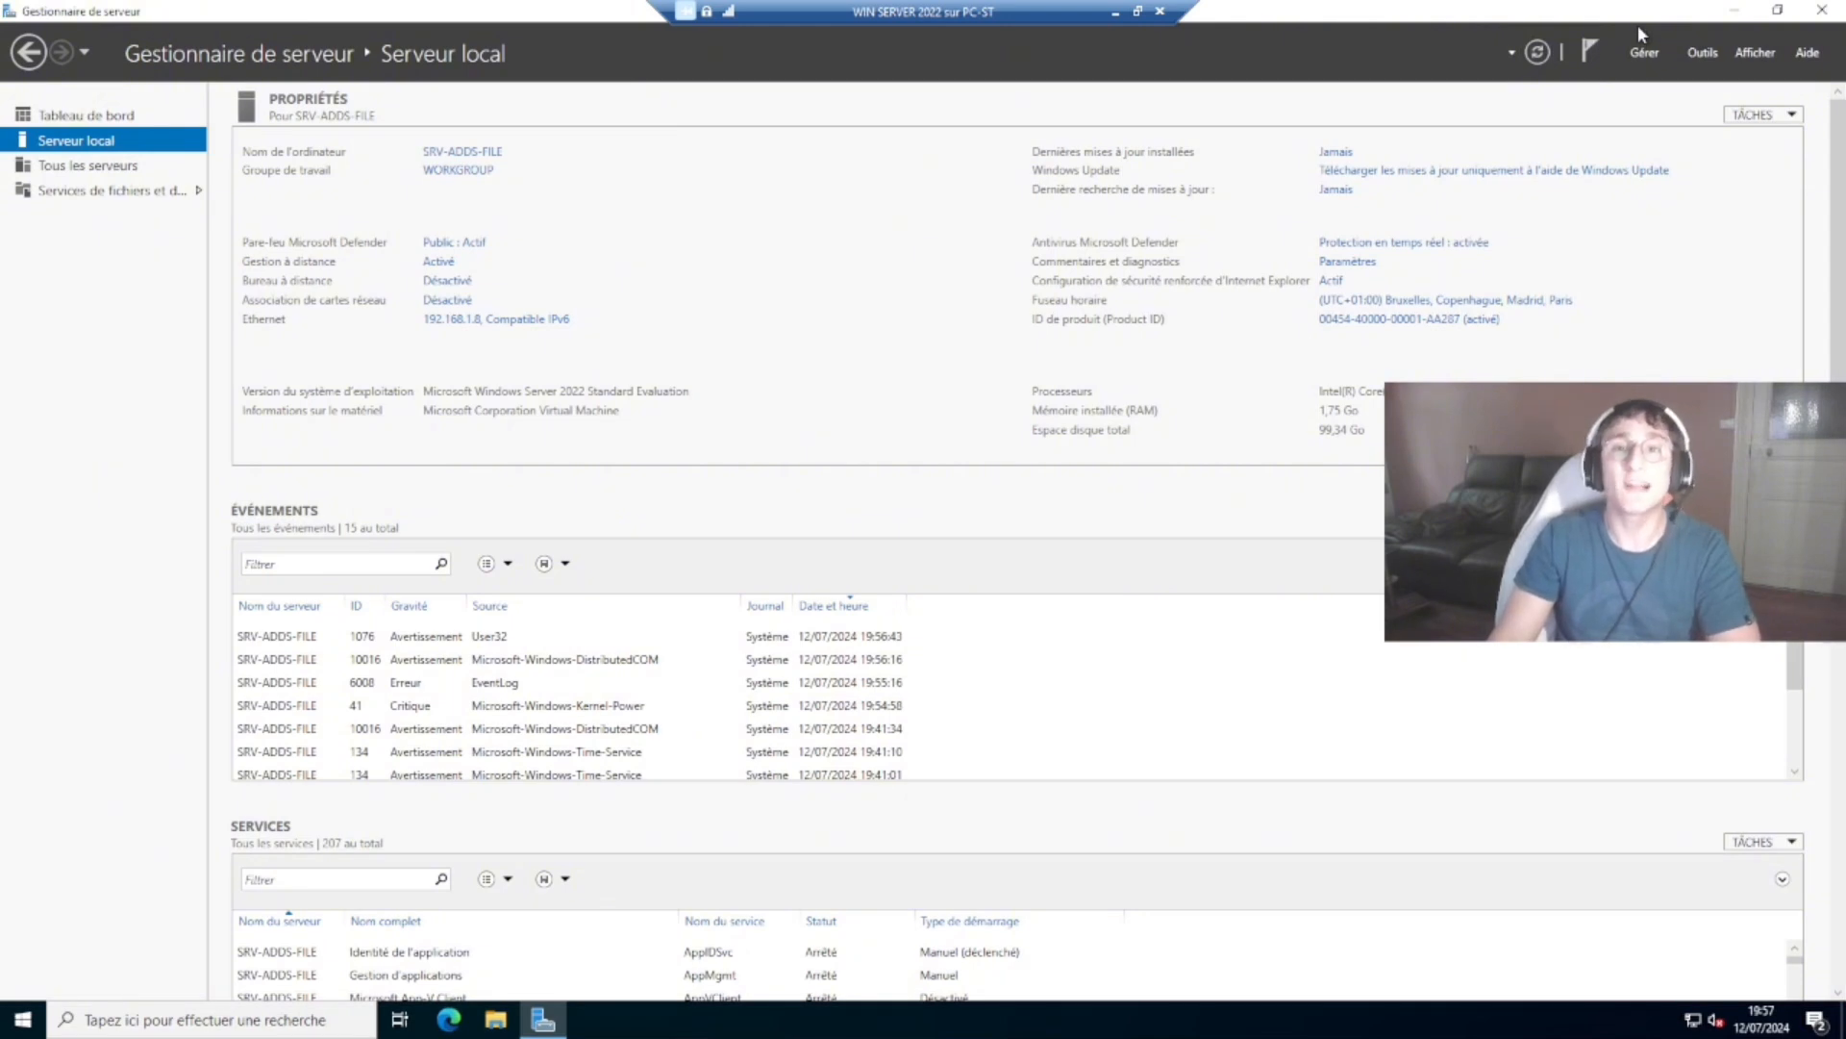
{"action": "left_click", "coordinate": [1658, 55]}
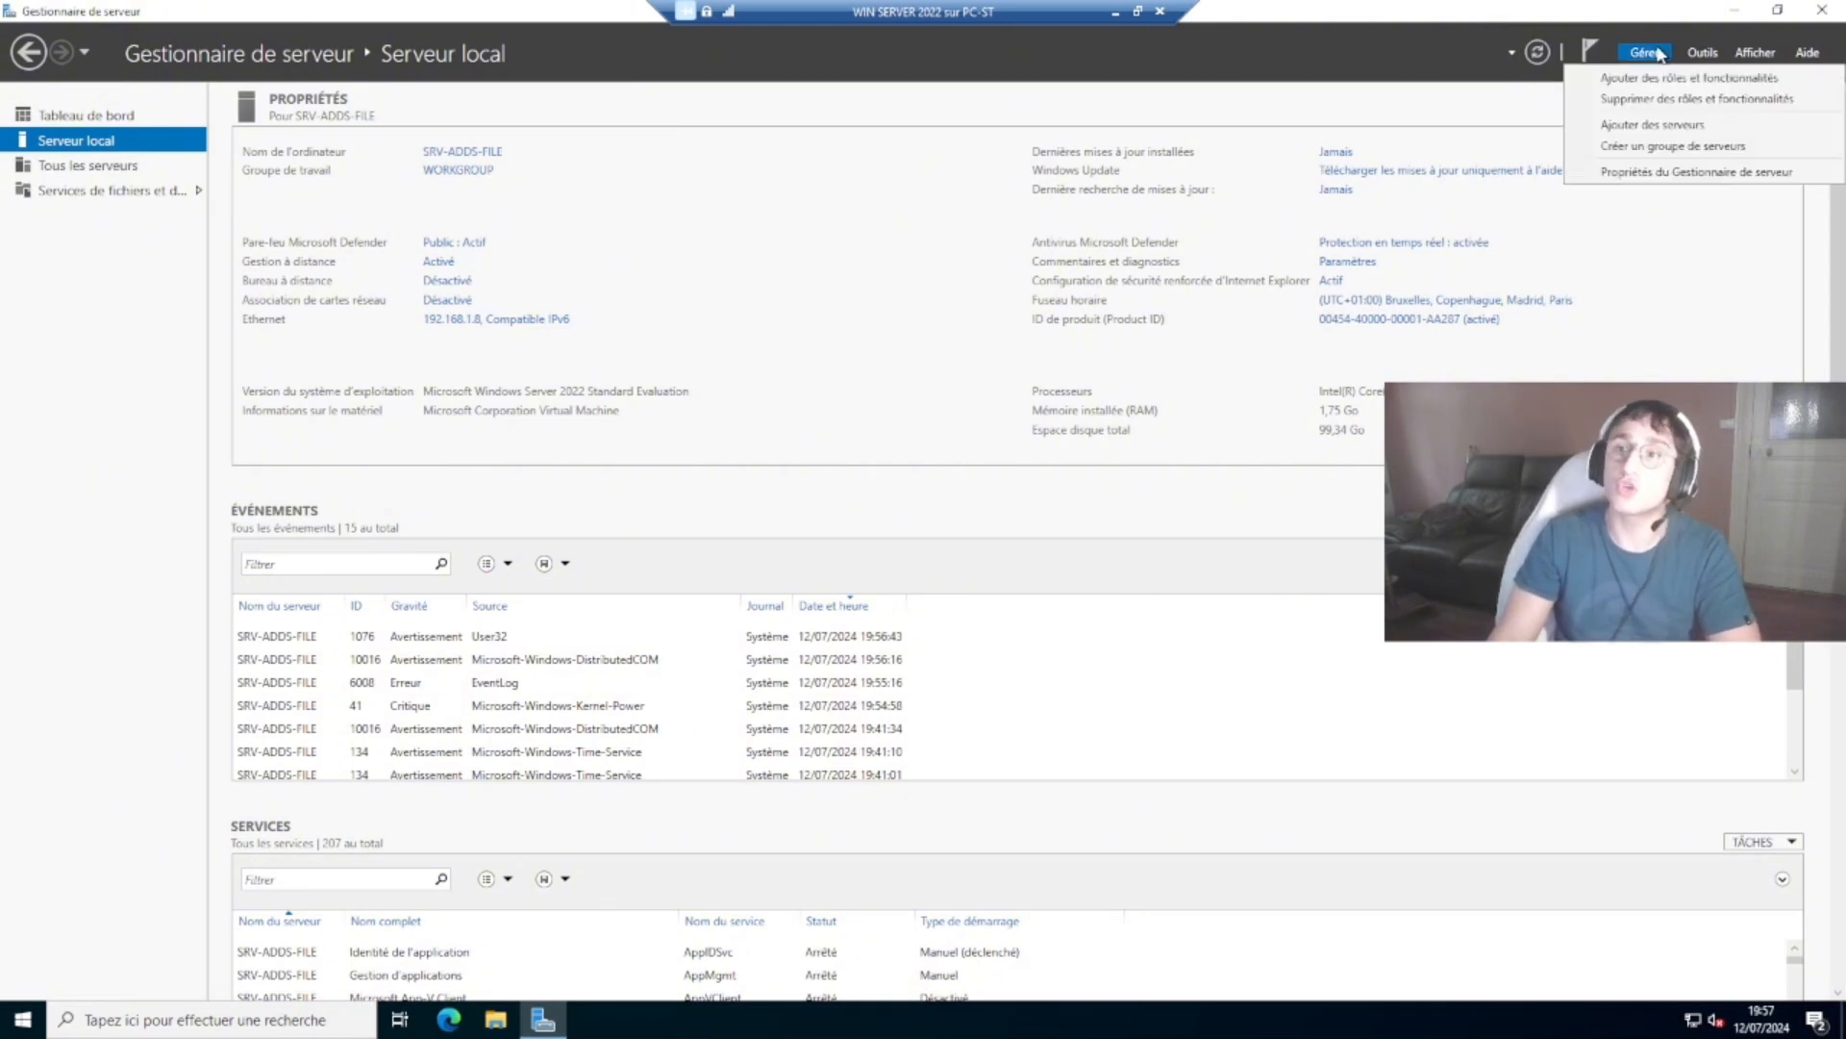
{"action": "left_click", "coordinate": [1654, 75]}
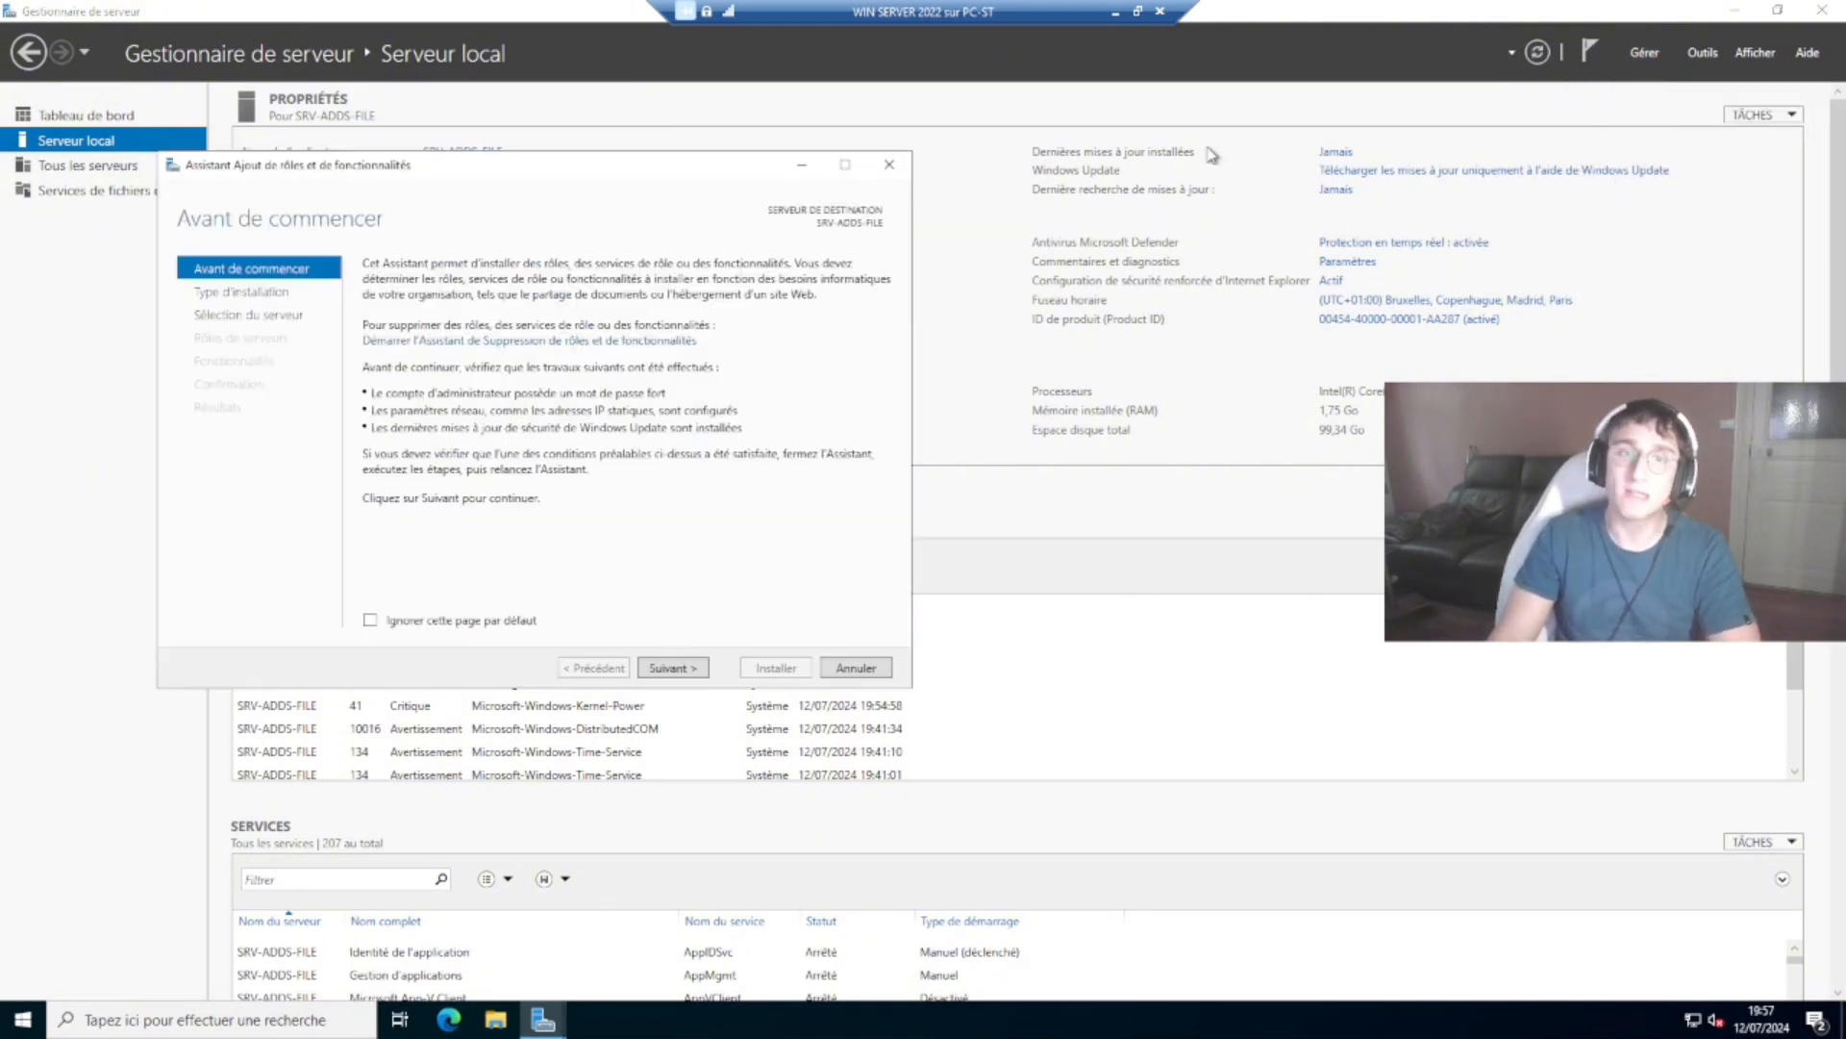
{"action": "left_click_drag", "start_coordinate": [687, 159], "coordinate": [868, 161]}
{"action": "left_click", "coordinate": [1021, 169]}
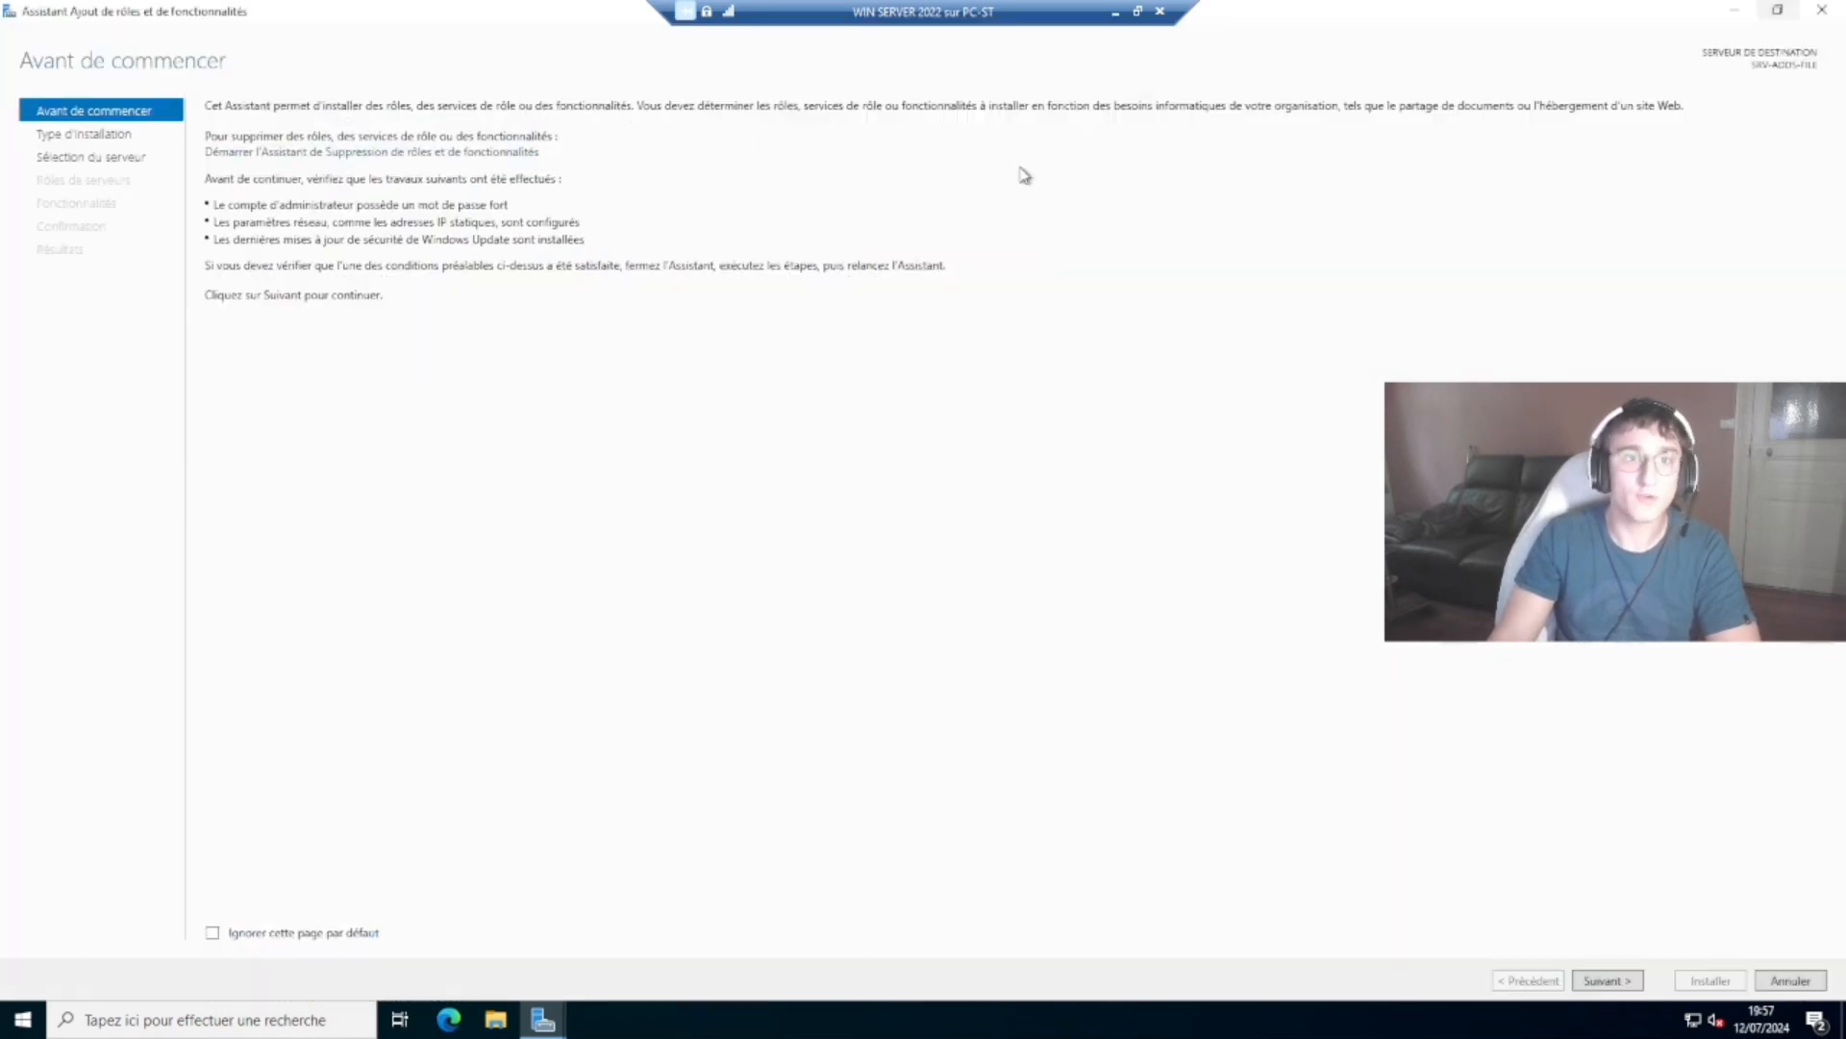
{"action": "left_click", "coordinate": [213, 933]}
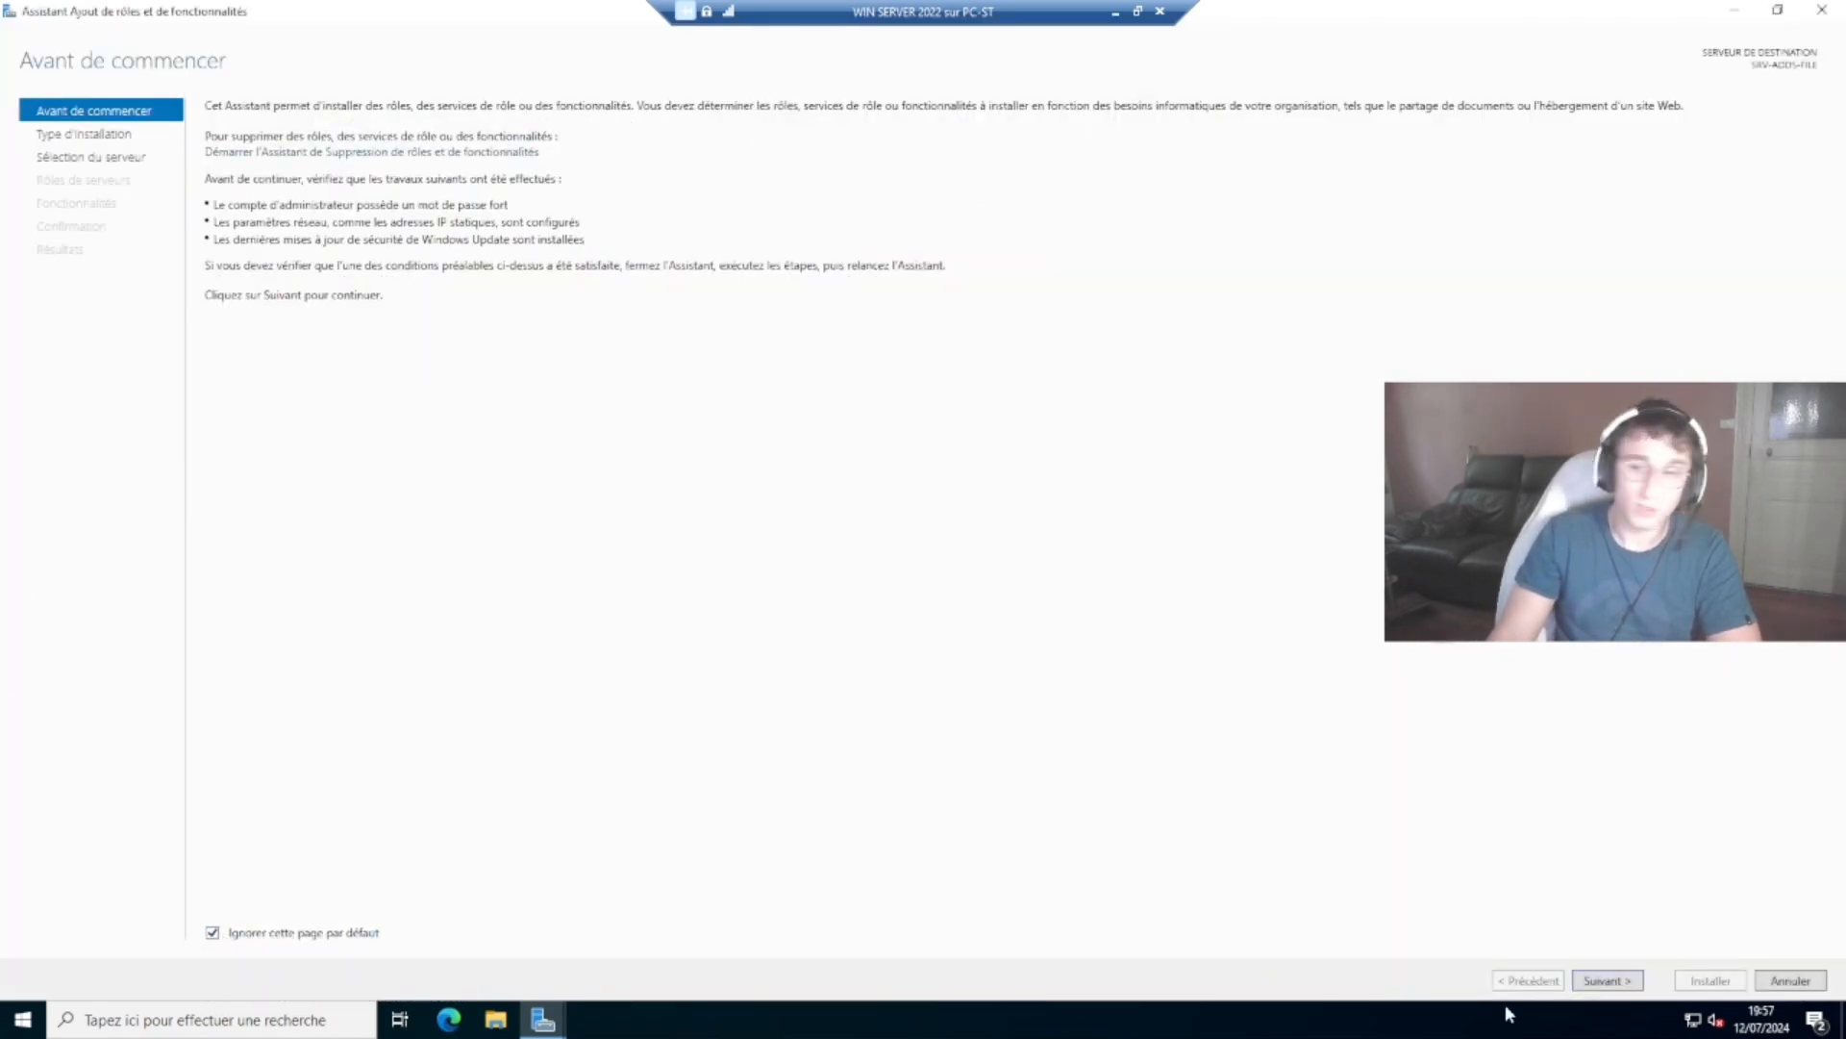
{"action": "left_click", "coordinate": [1585, 981]}
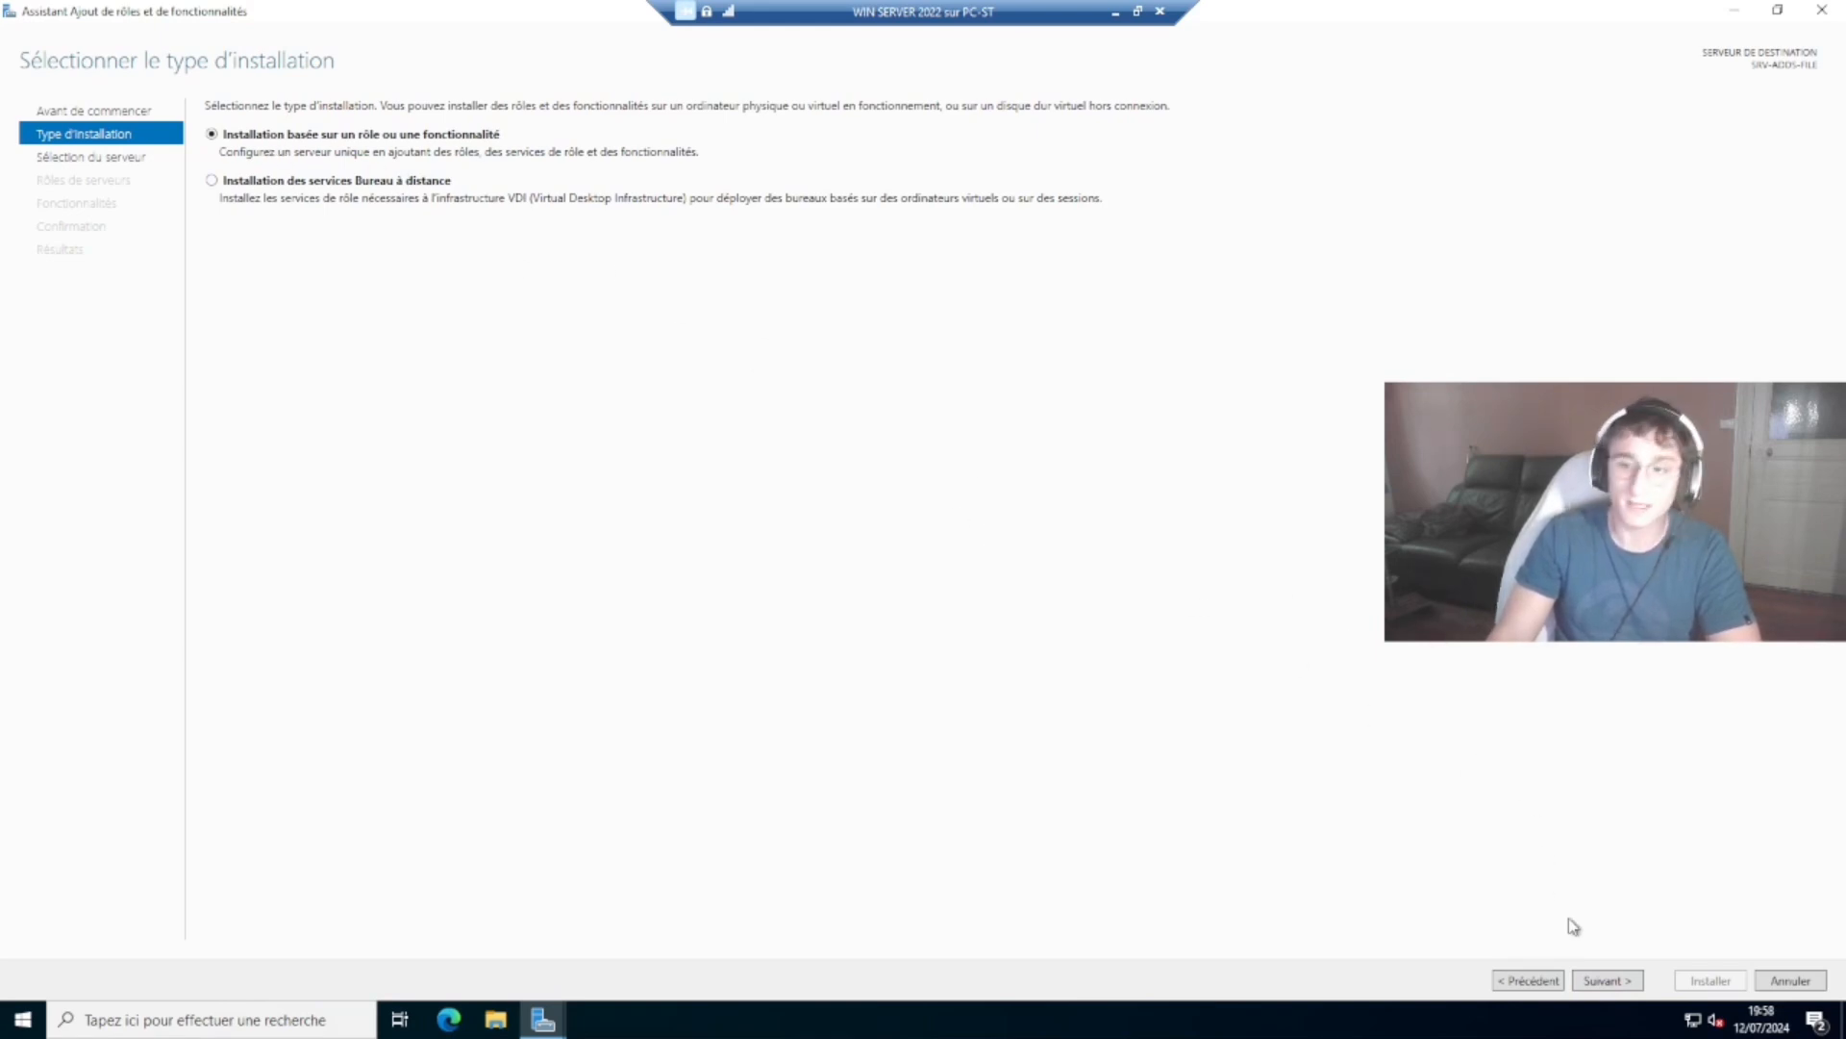
- Choose a role-based installation on SRV-ADDS-FILE and select the roles Serveur DNS and Services AD DS with the required features
{"action": "left_click", "coordinate": [1608, 981]}
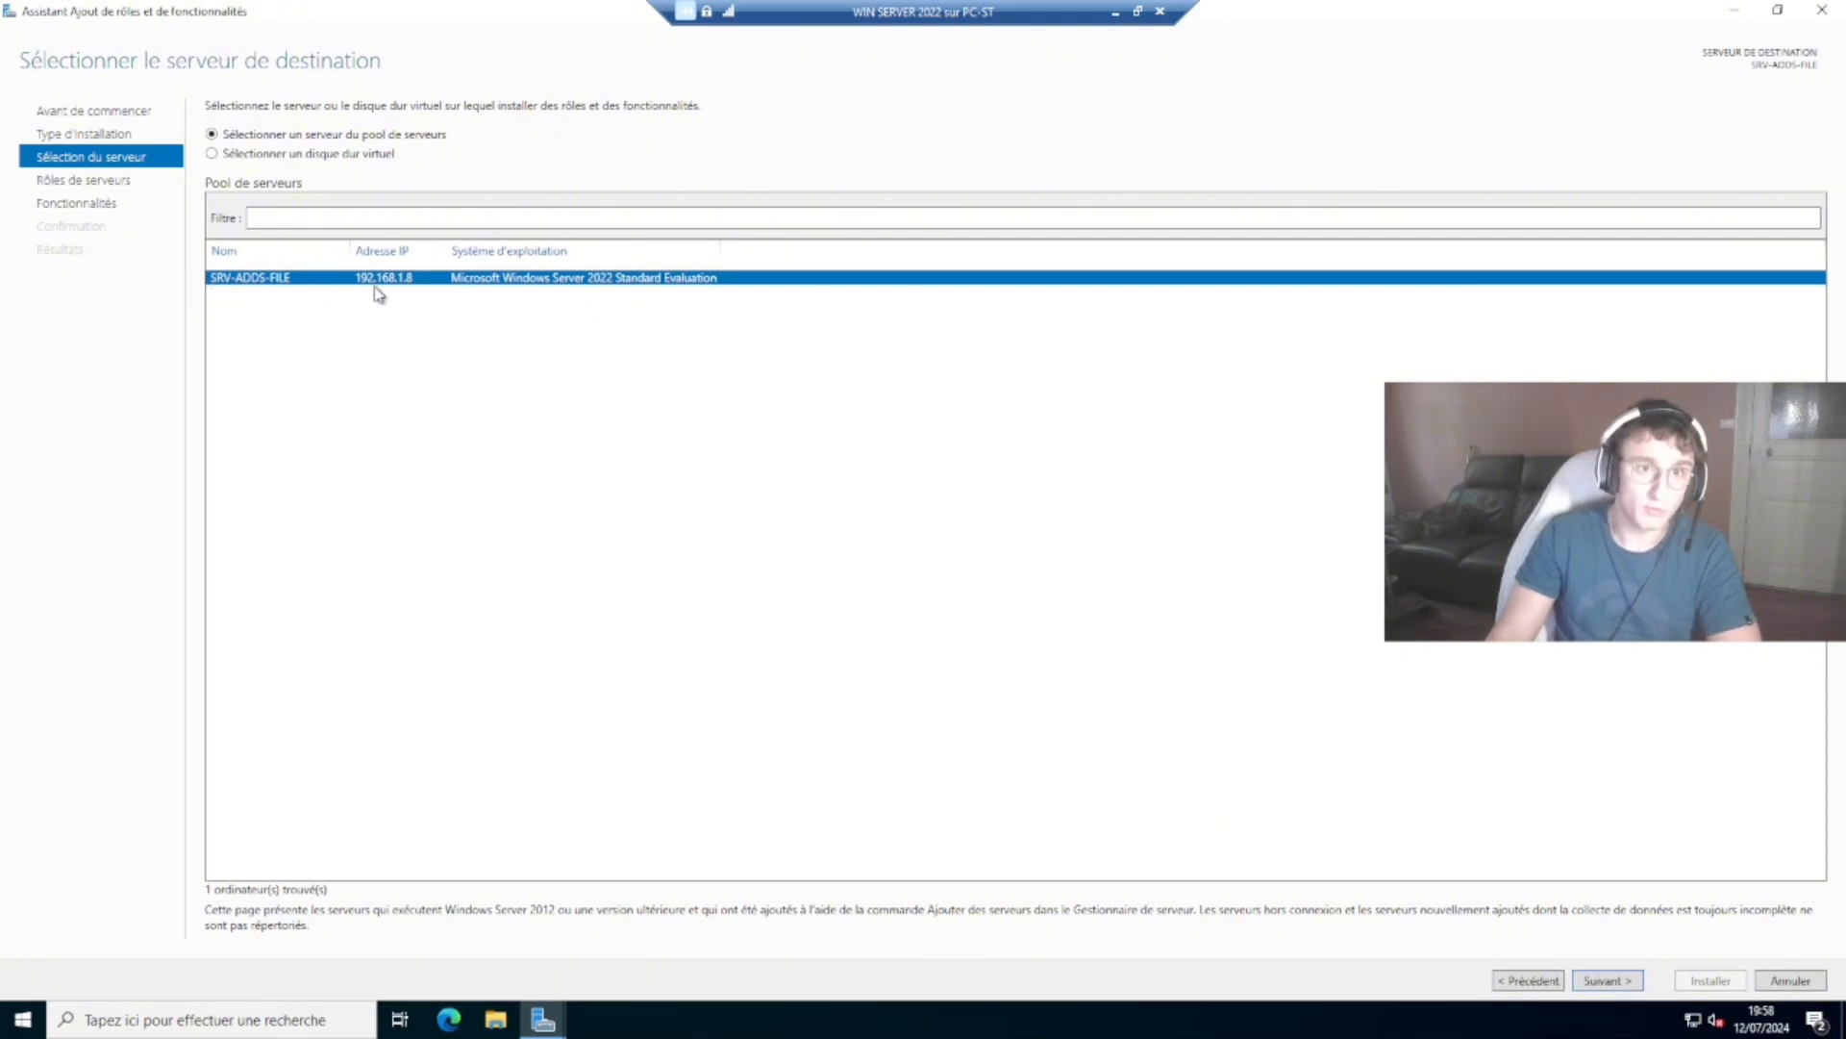
{"action": "left_click", "coordinate": [1608, 981]}
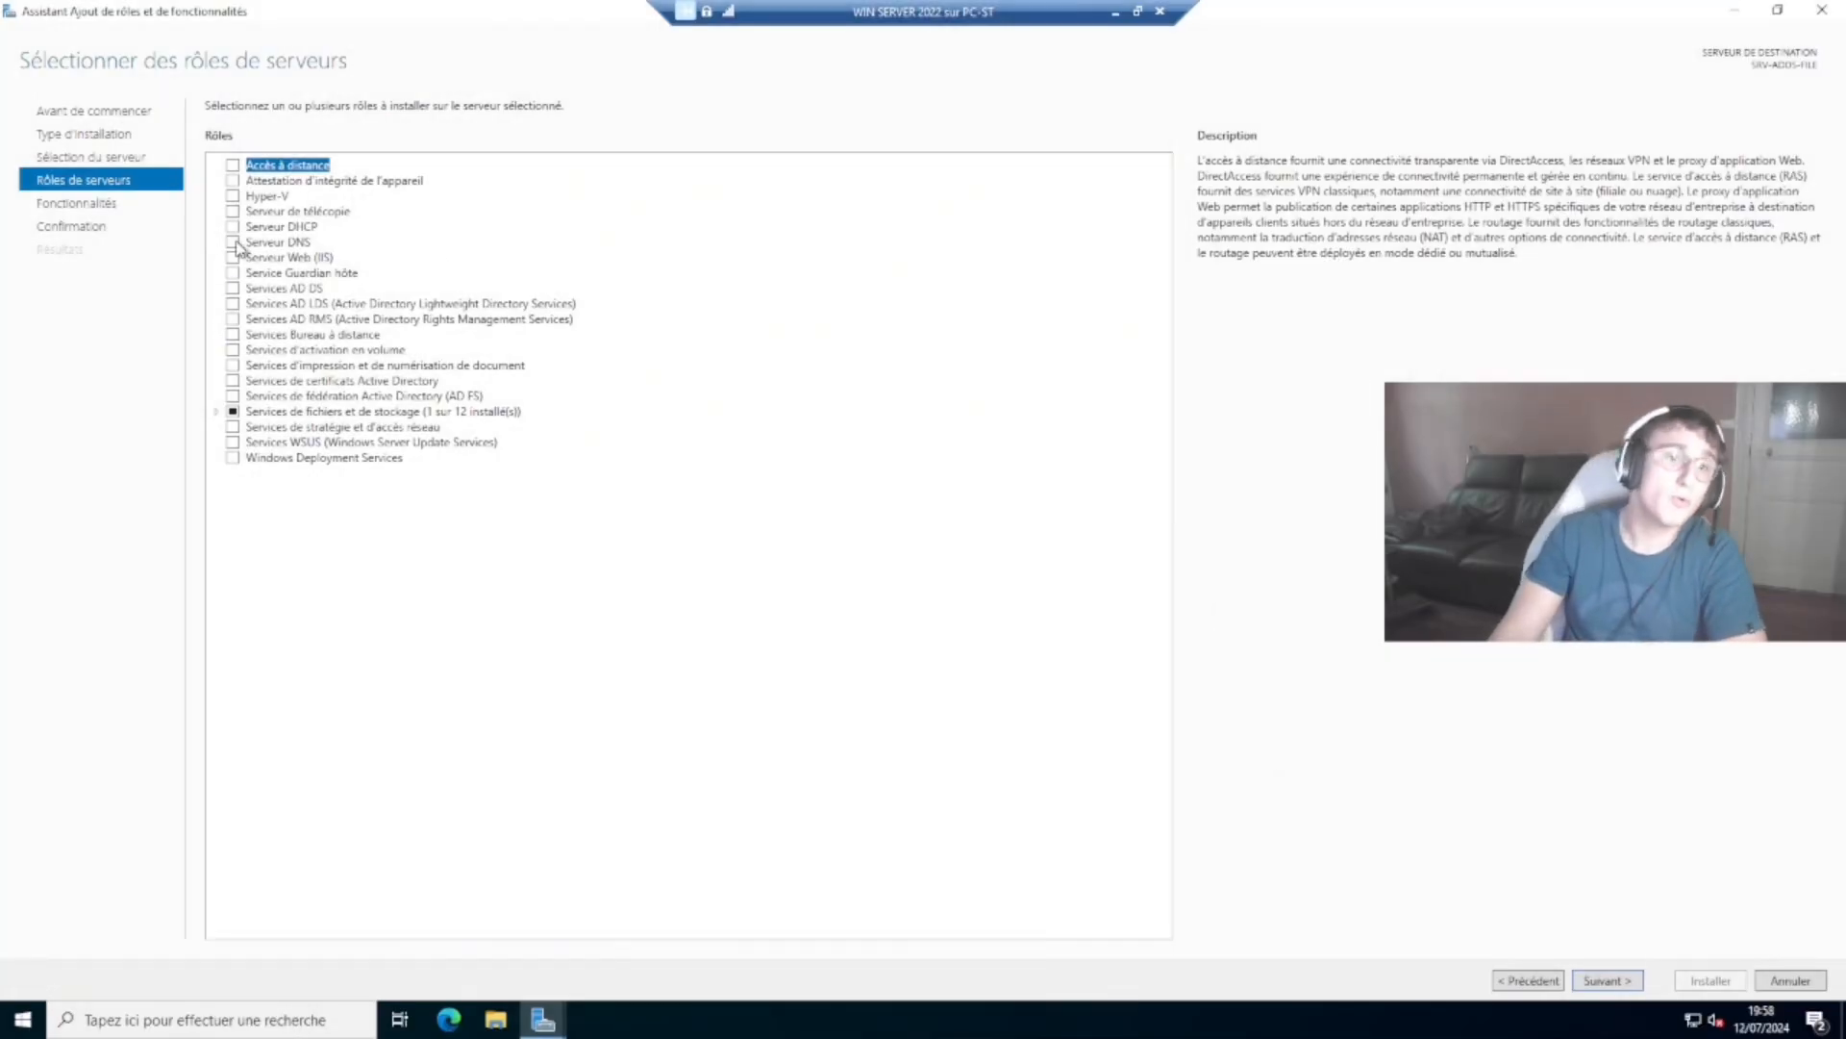
{"action": "left_click", "coordinate": [233, 241]}
{"action": "left_click", "coordinate": [232, 288]}
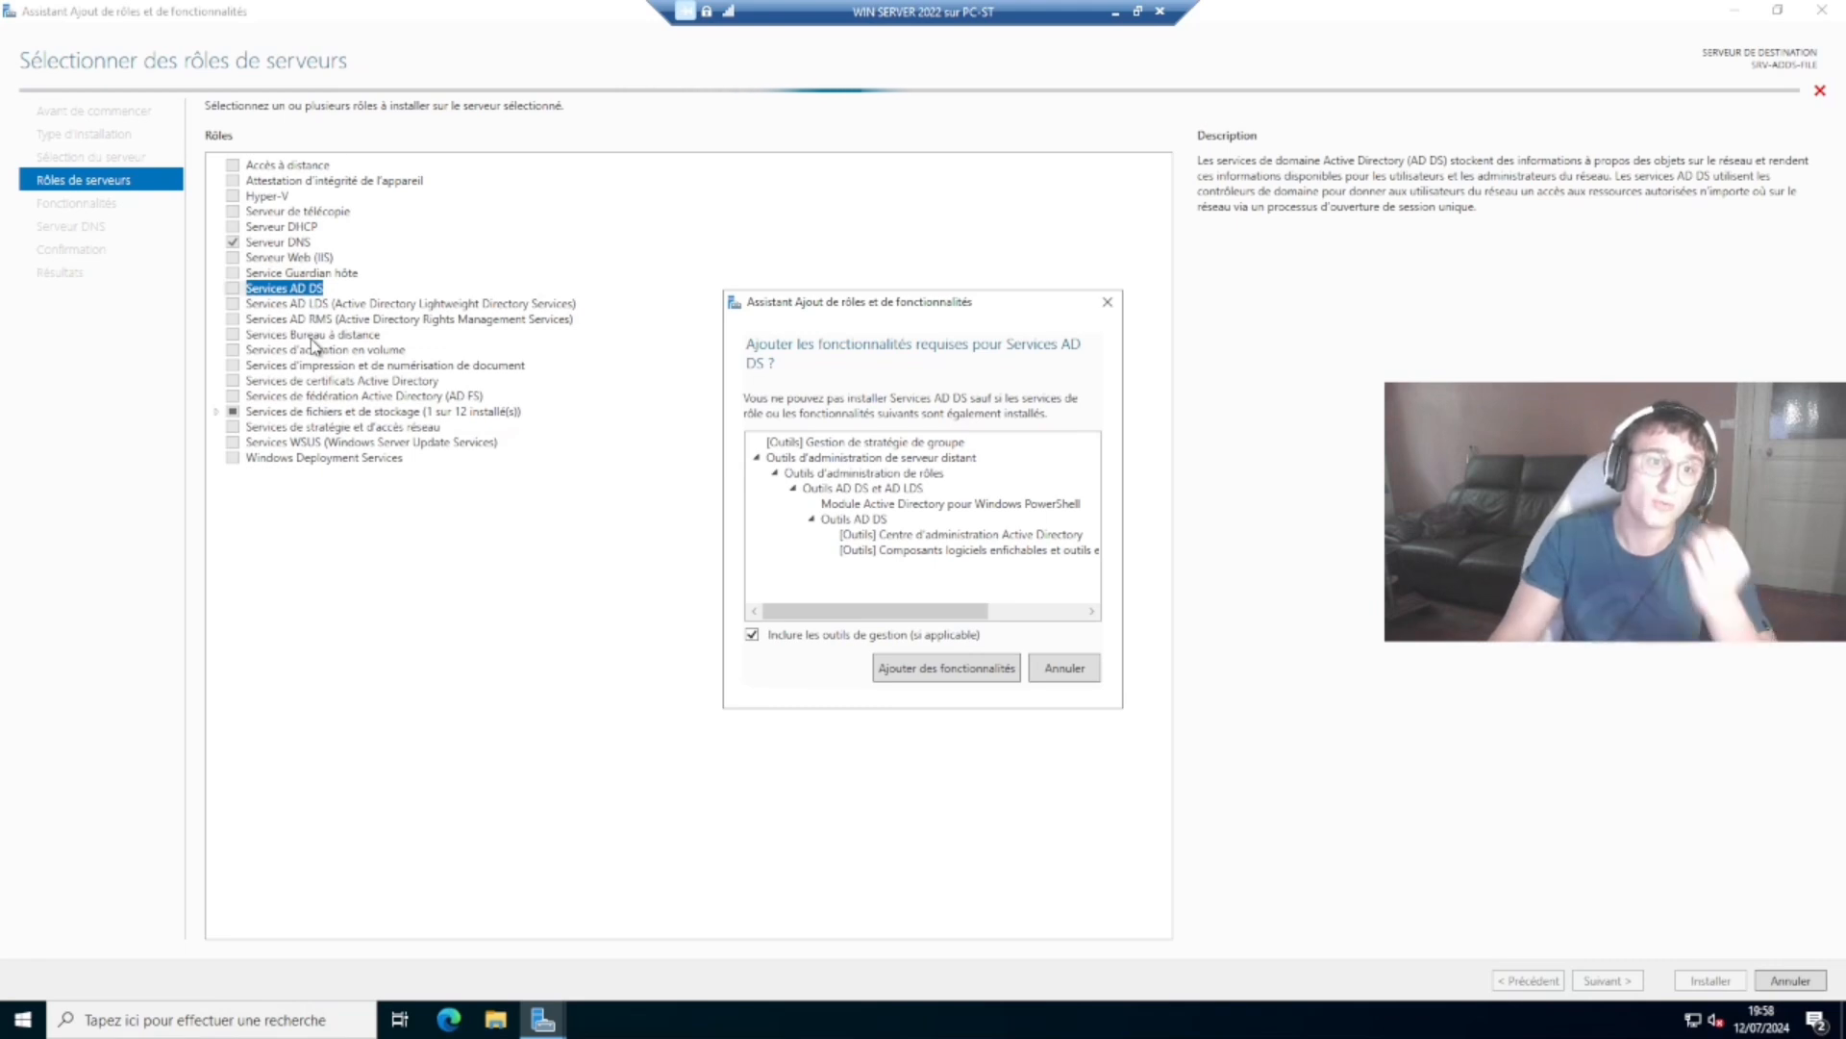
{"action": "left_click", "coordinate": [905, 671]}
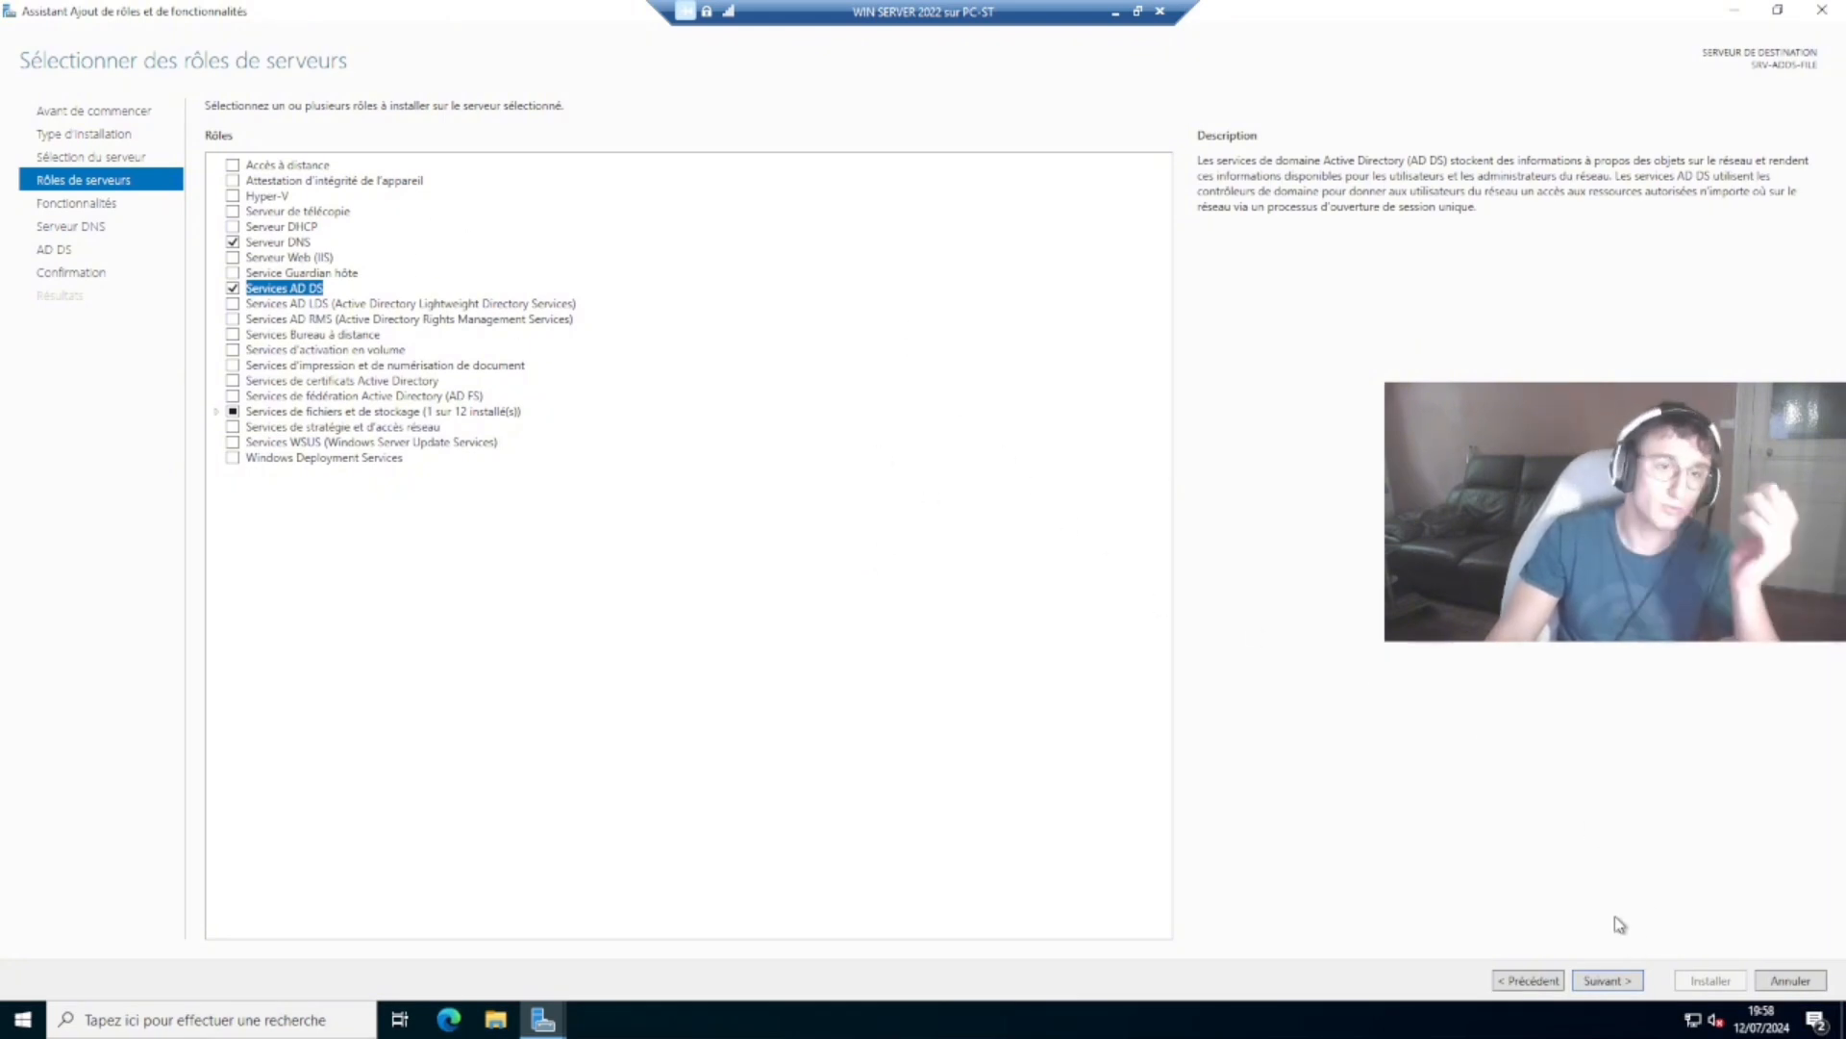
- Keep the preselected features and install the DNS and AD DS roles without enabling automatic restart
{"action": "left_click", "coordinate": [1607, 981]}
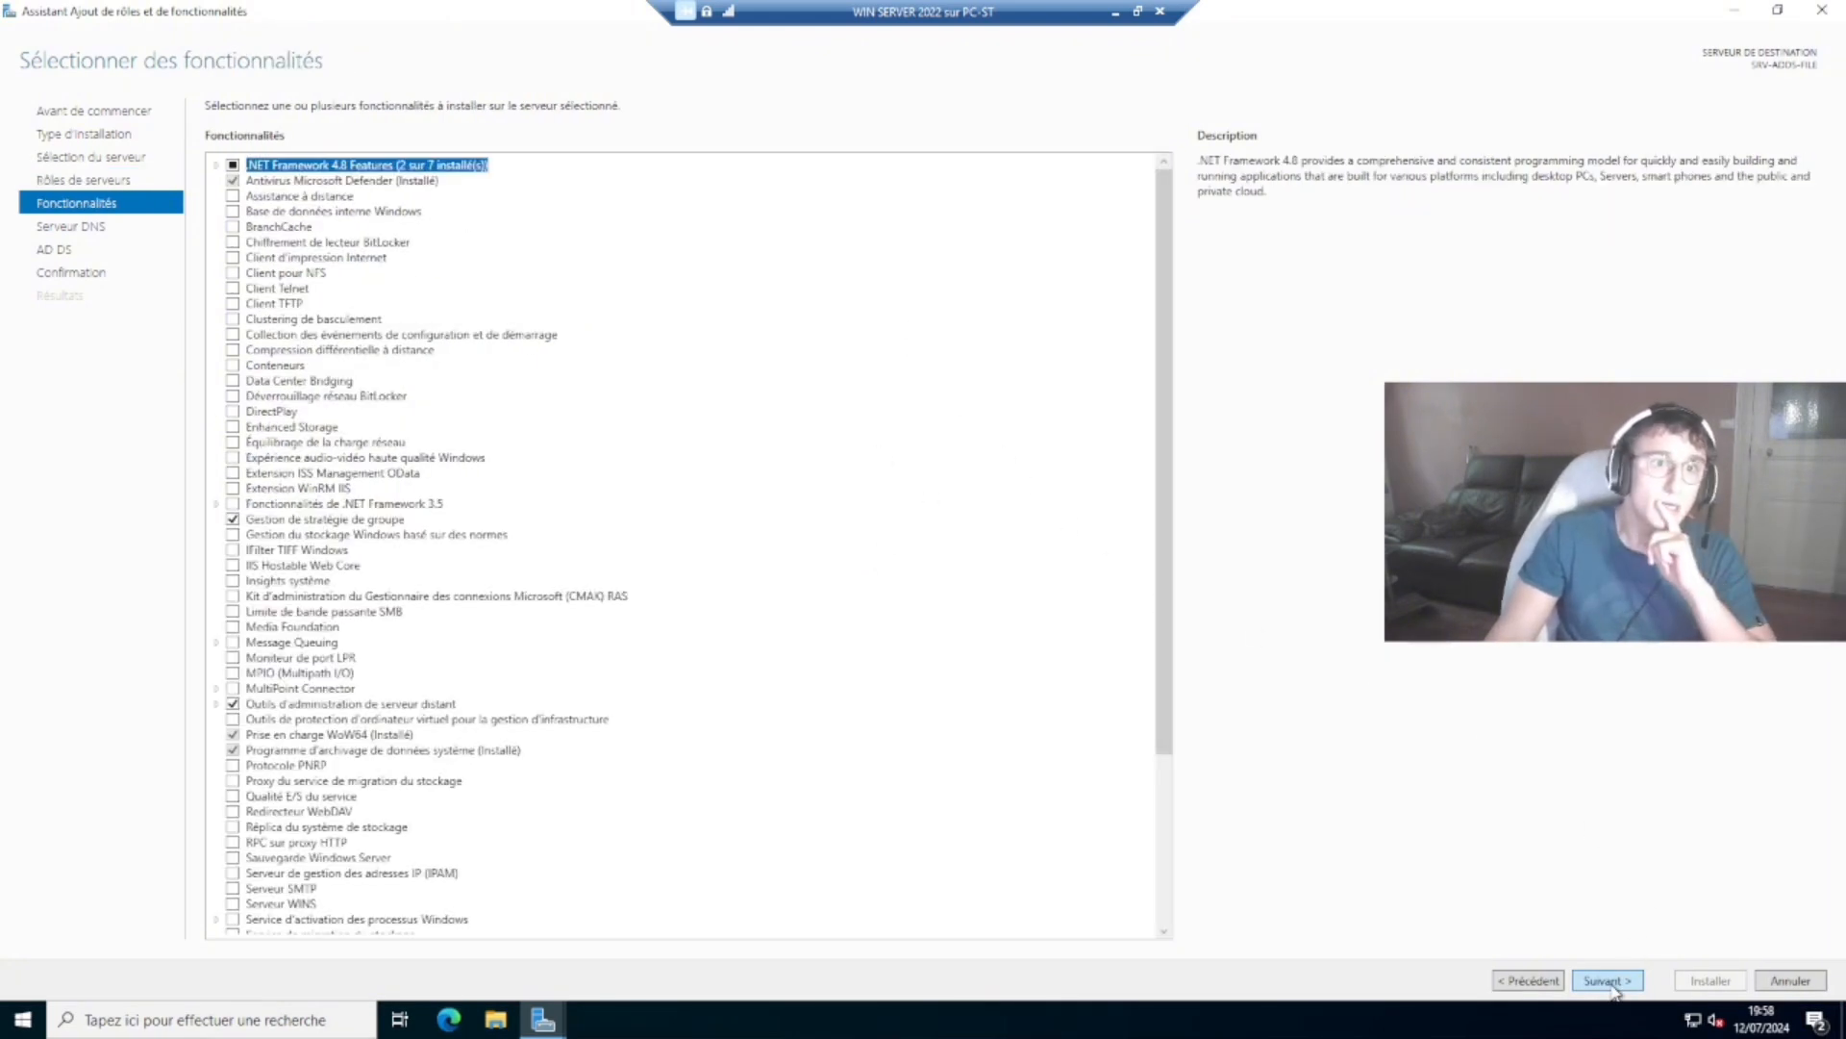
{"action": "left_click", "coordinate": [1607, 980]}
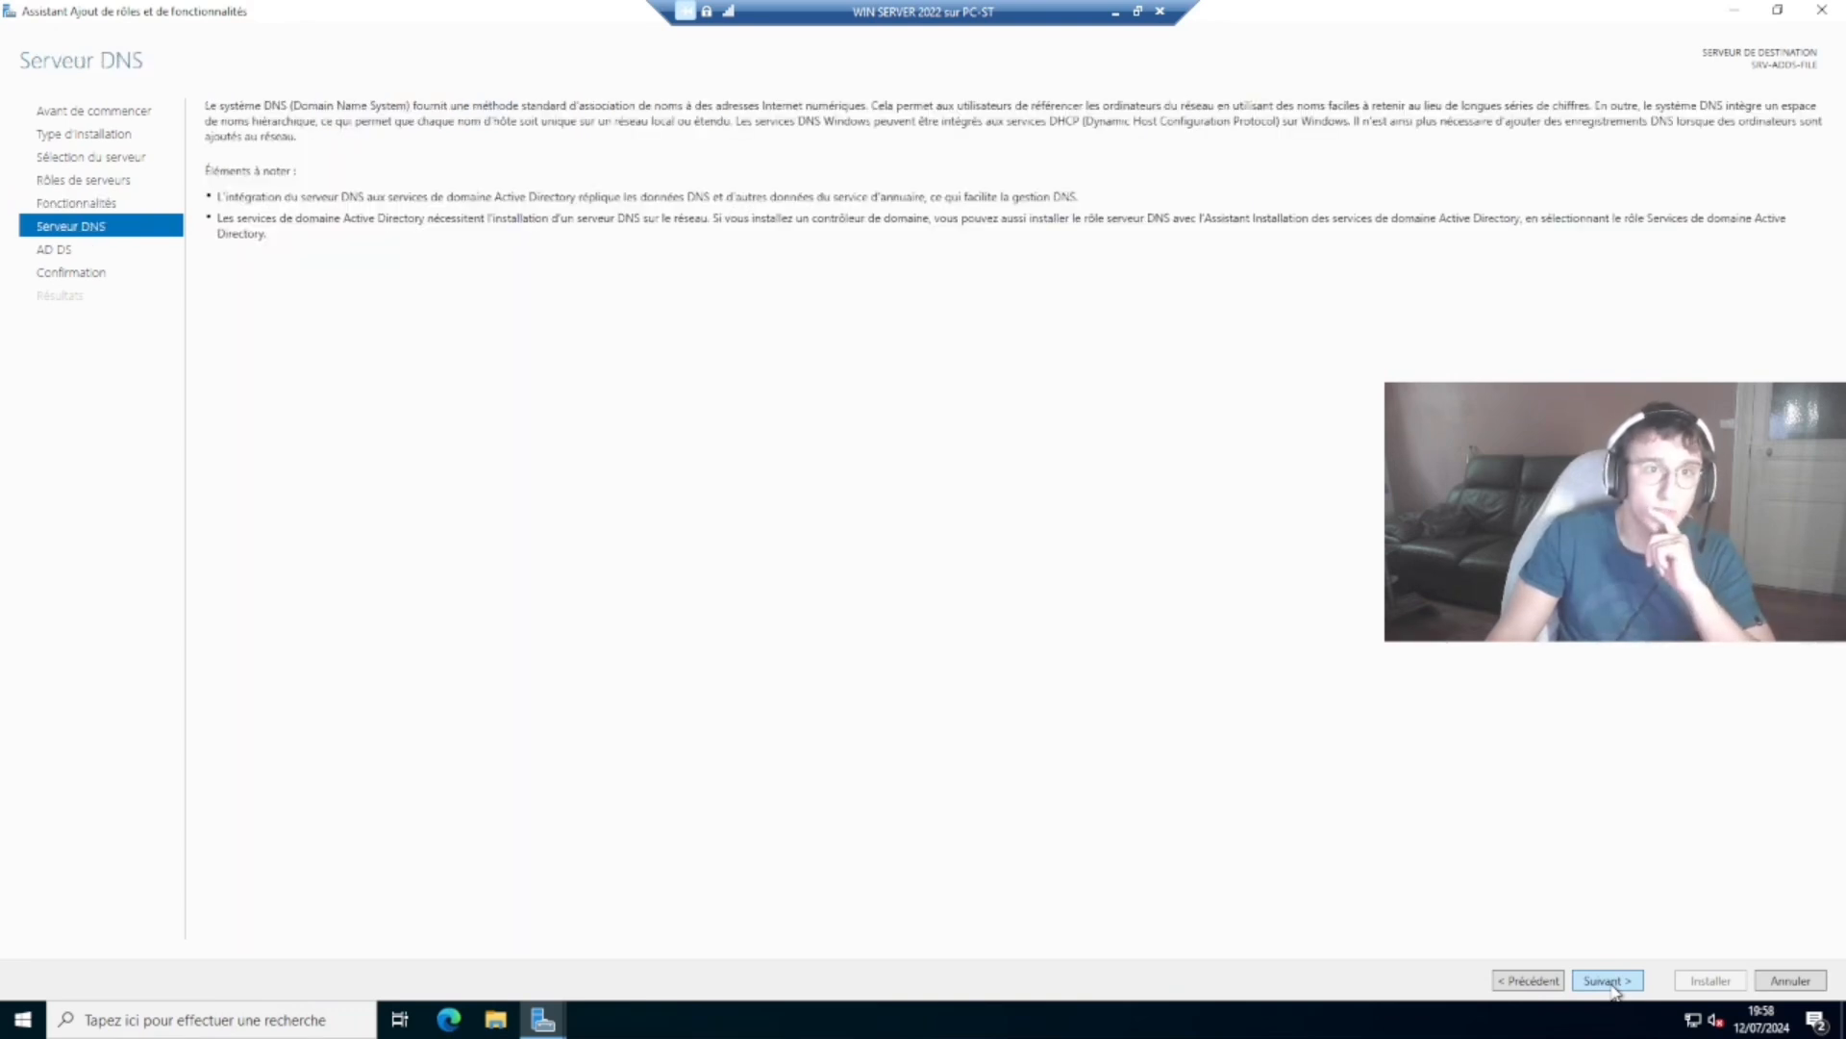
{"action": "left_click", "coordinate": [1614, 986]}
{"action": "left_click", "coordinate": [1628, 985]}
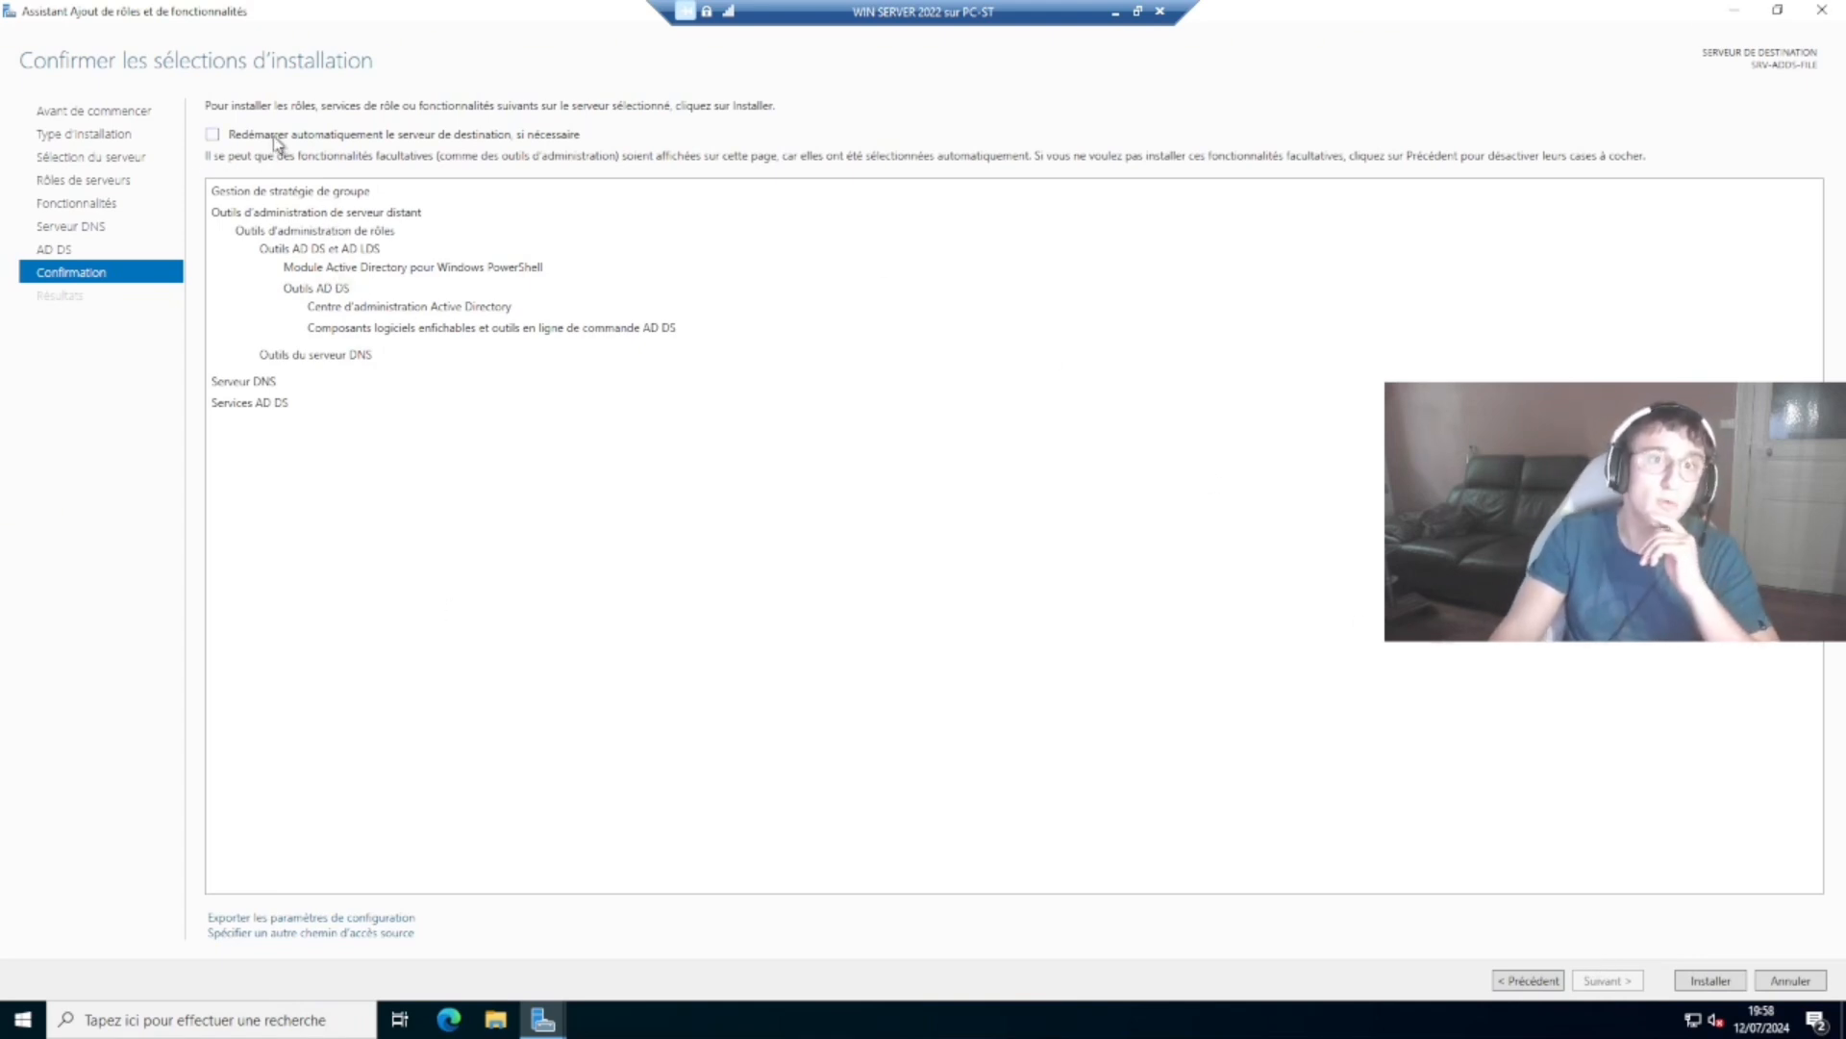
{"action": "left_click", "coordinate": [1699, 985]}
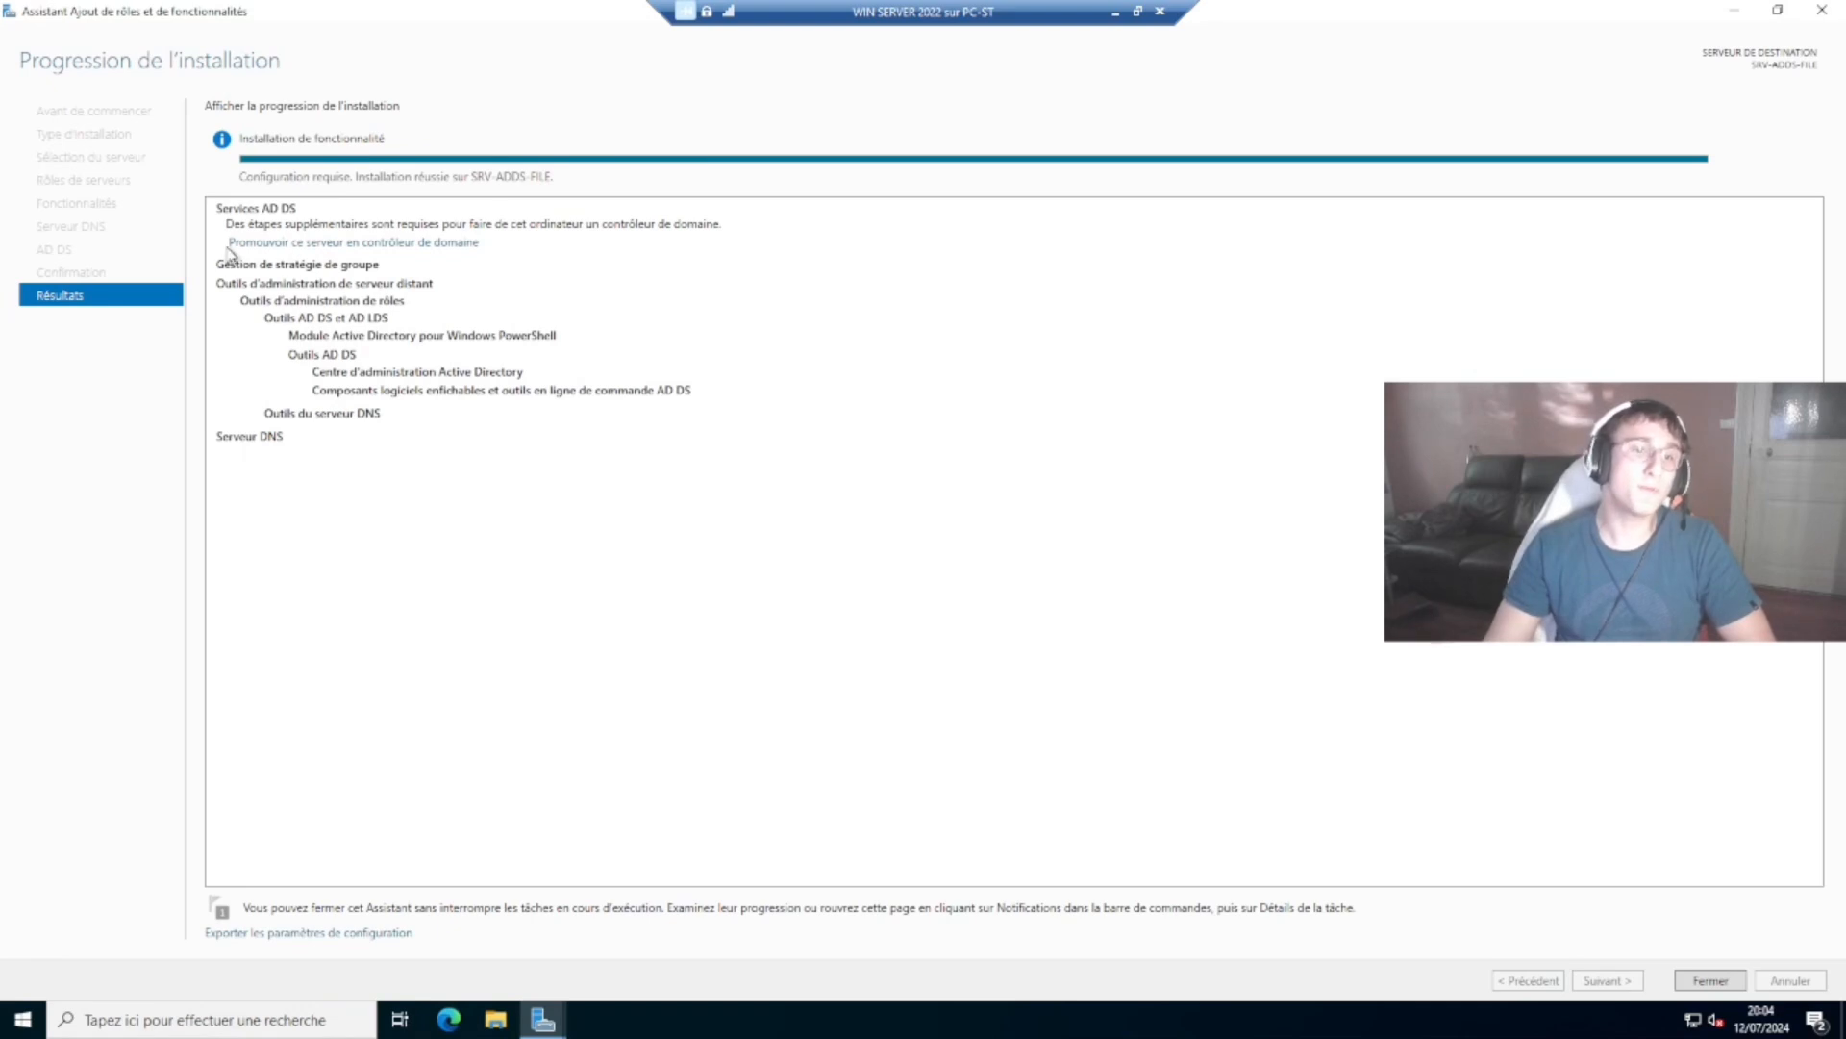
- Start promoting the server to a domain controller, adding a new forest with the root domain name estebaneinformatique.fr
{"action": "left_click", "coordinate": [336, 243]}
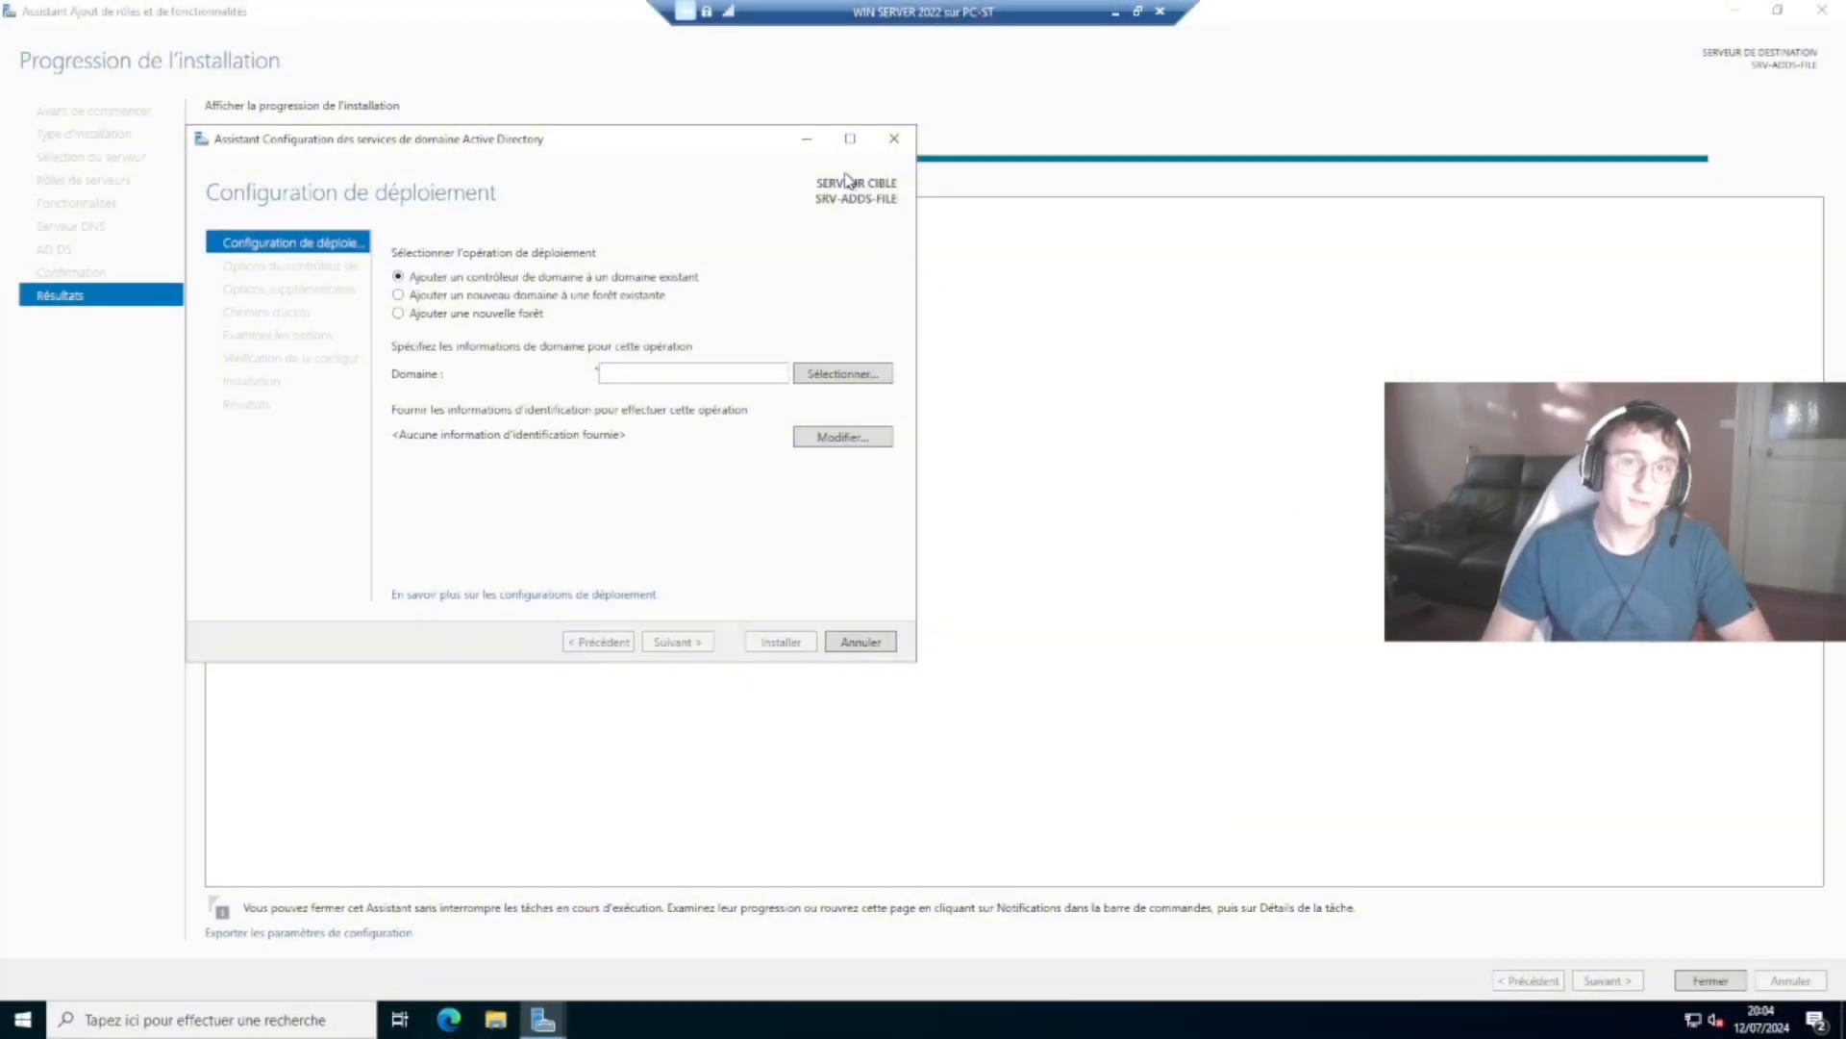
{"action": "left_click", "coordinate": [850, 138]}
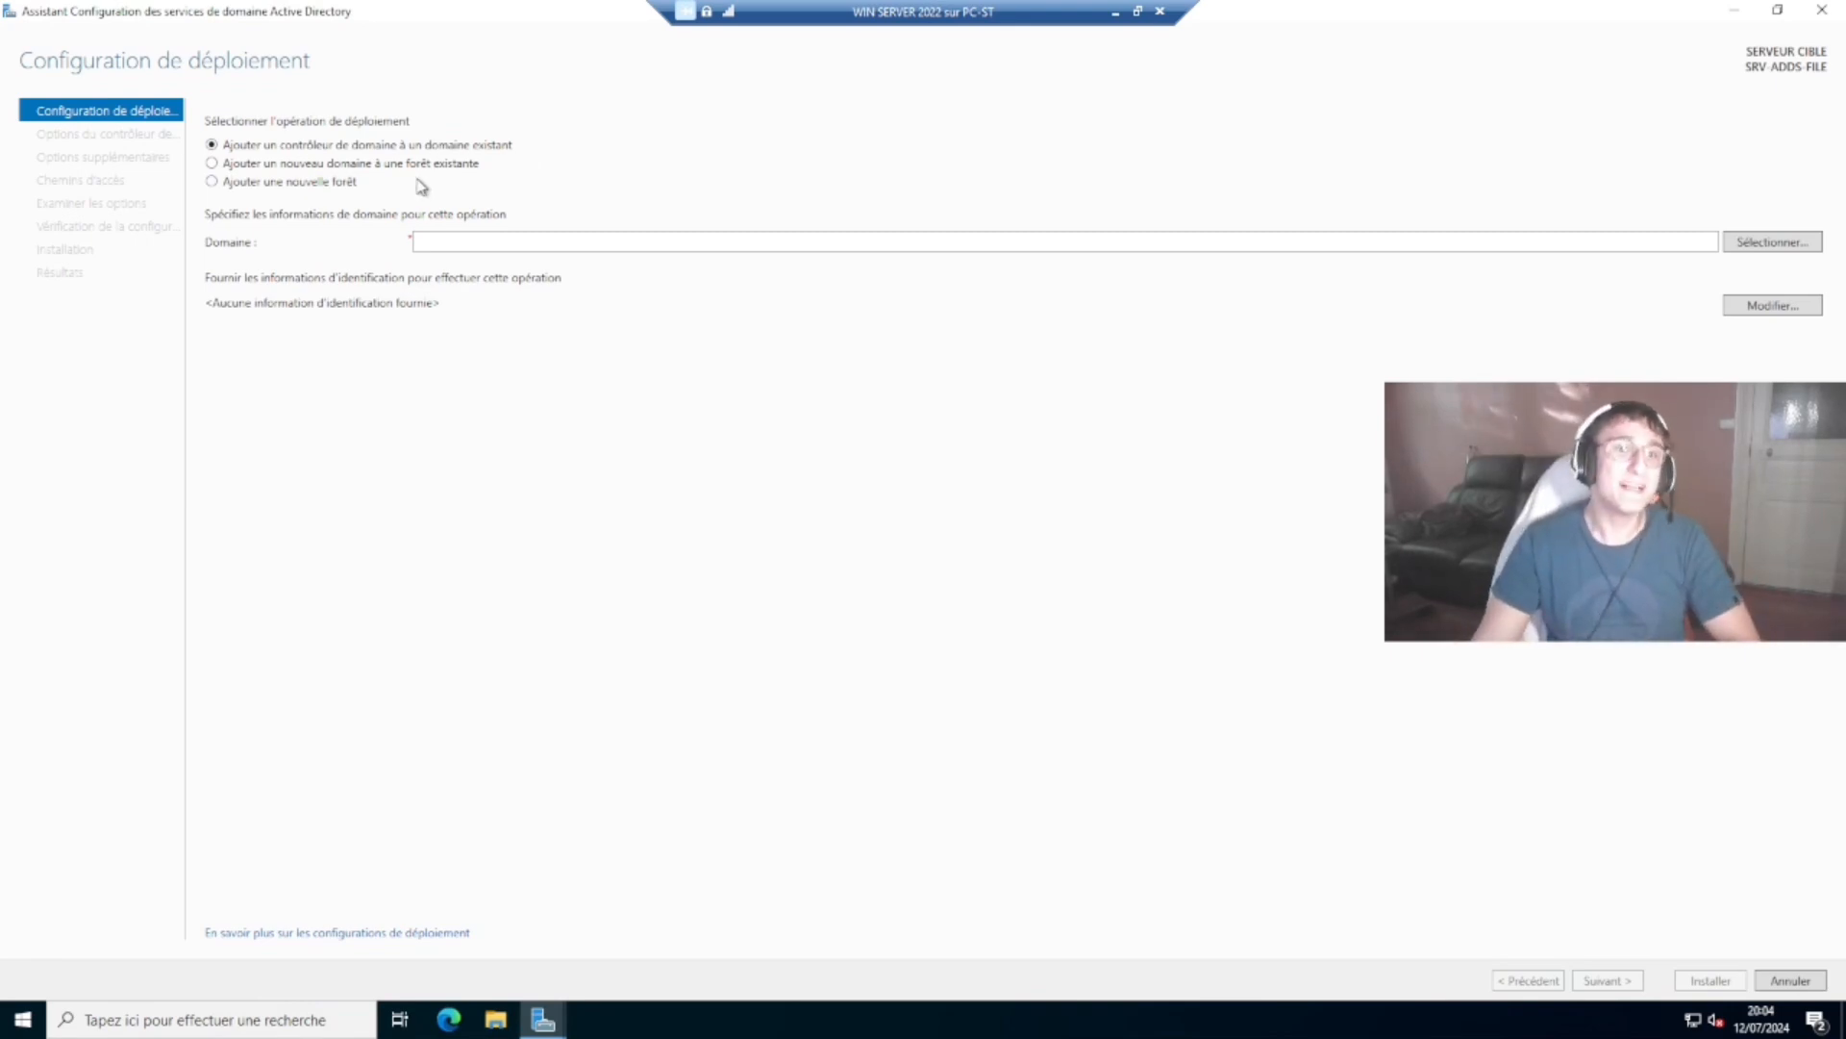
{"action": "left_click", "coordinate": [297, 185]}
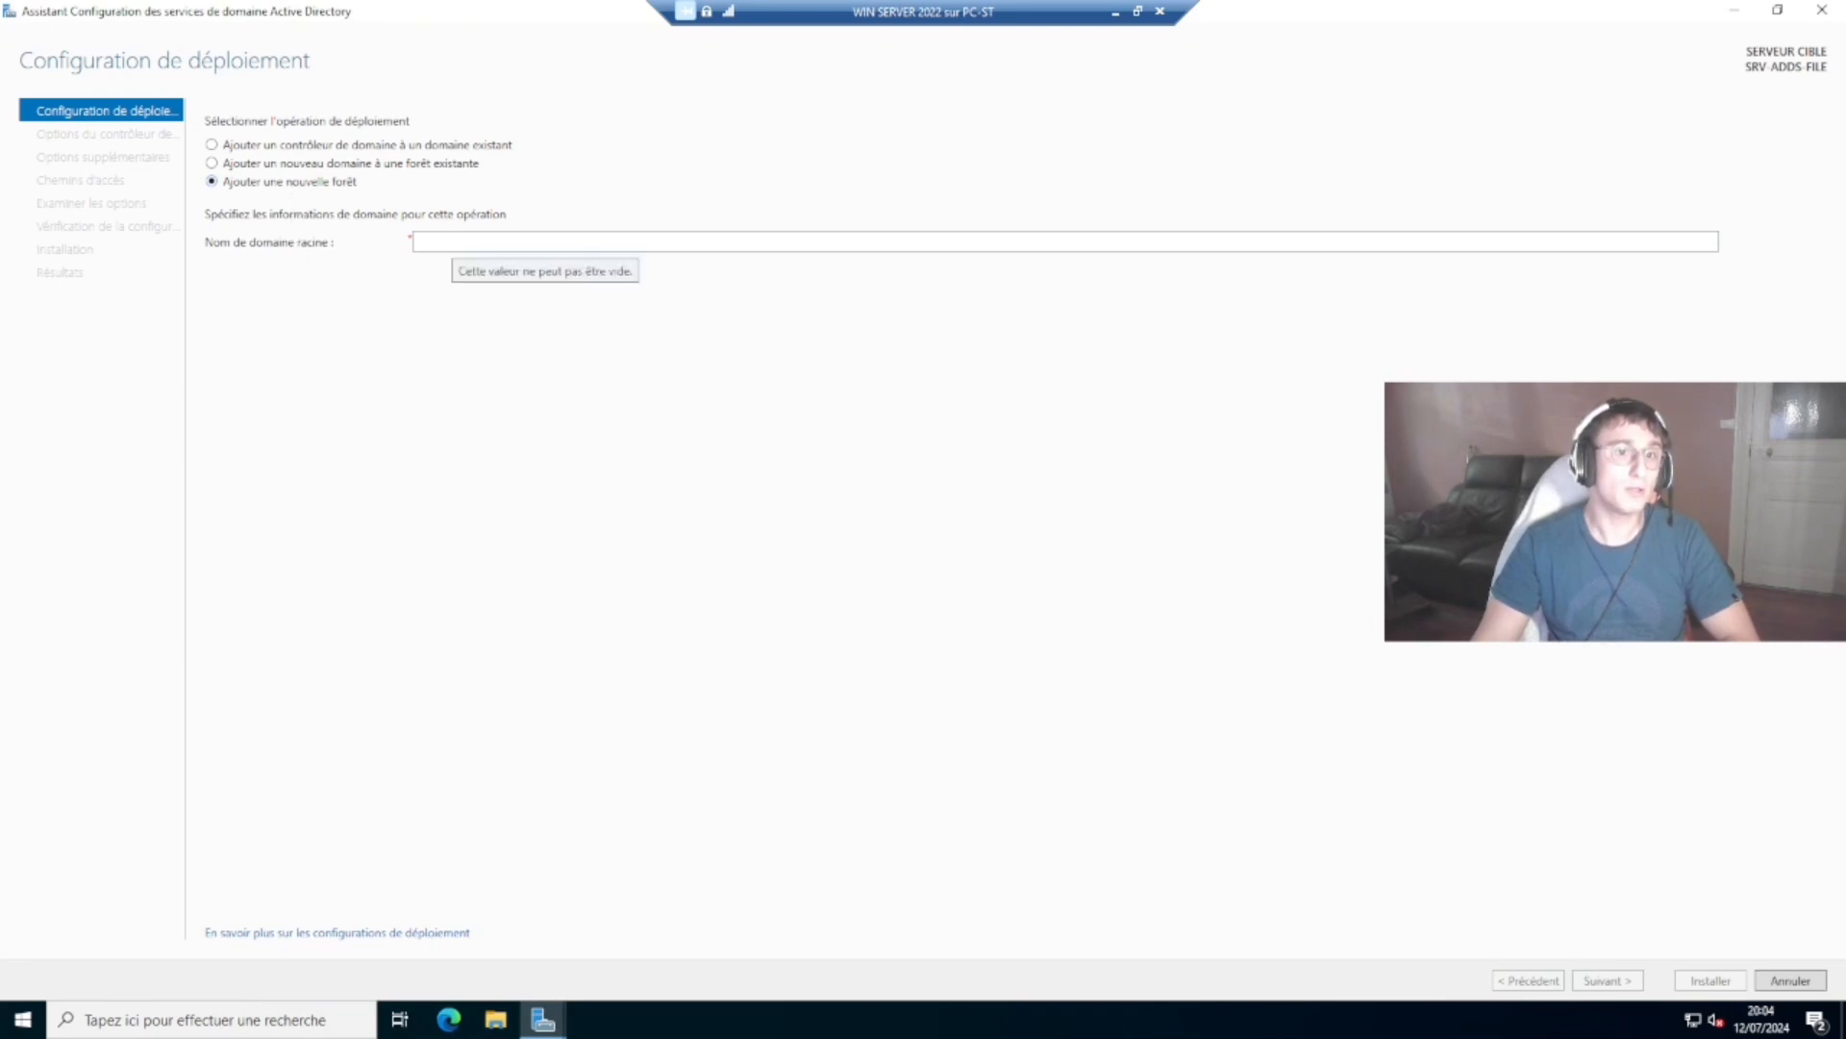
{"action": "left_click", "coordinate": [453, 243]}
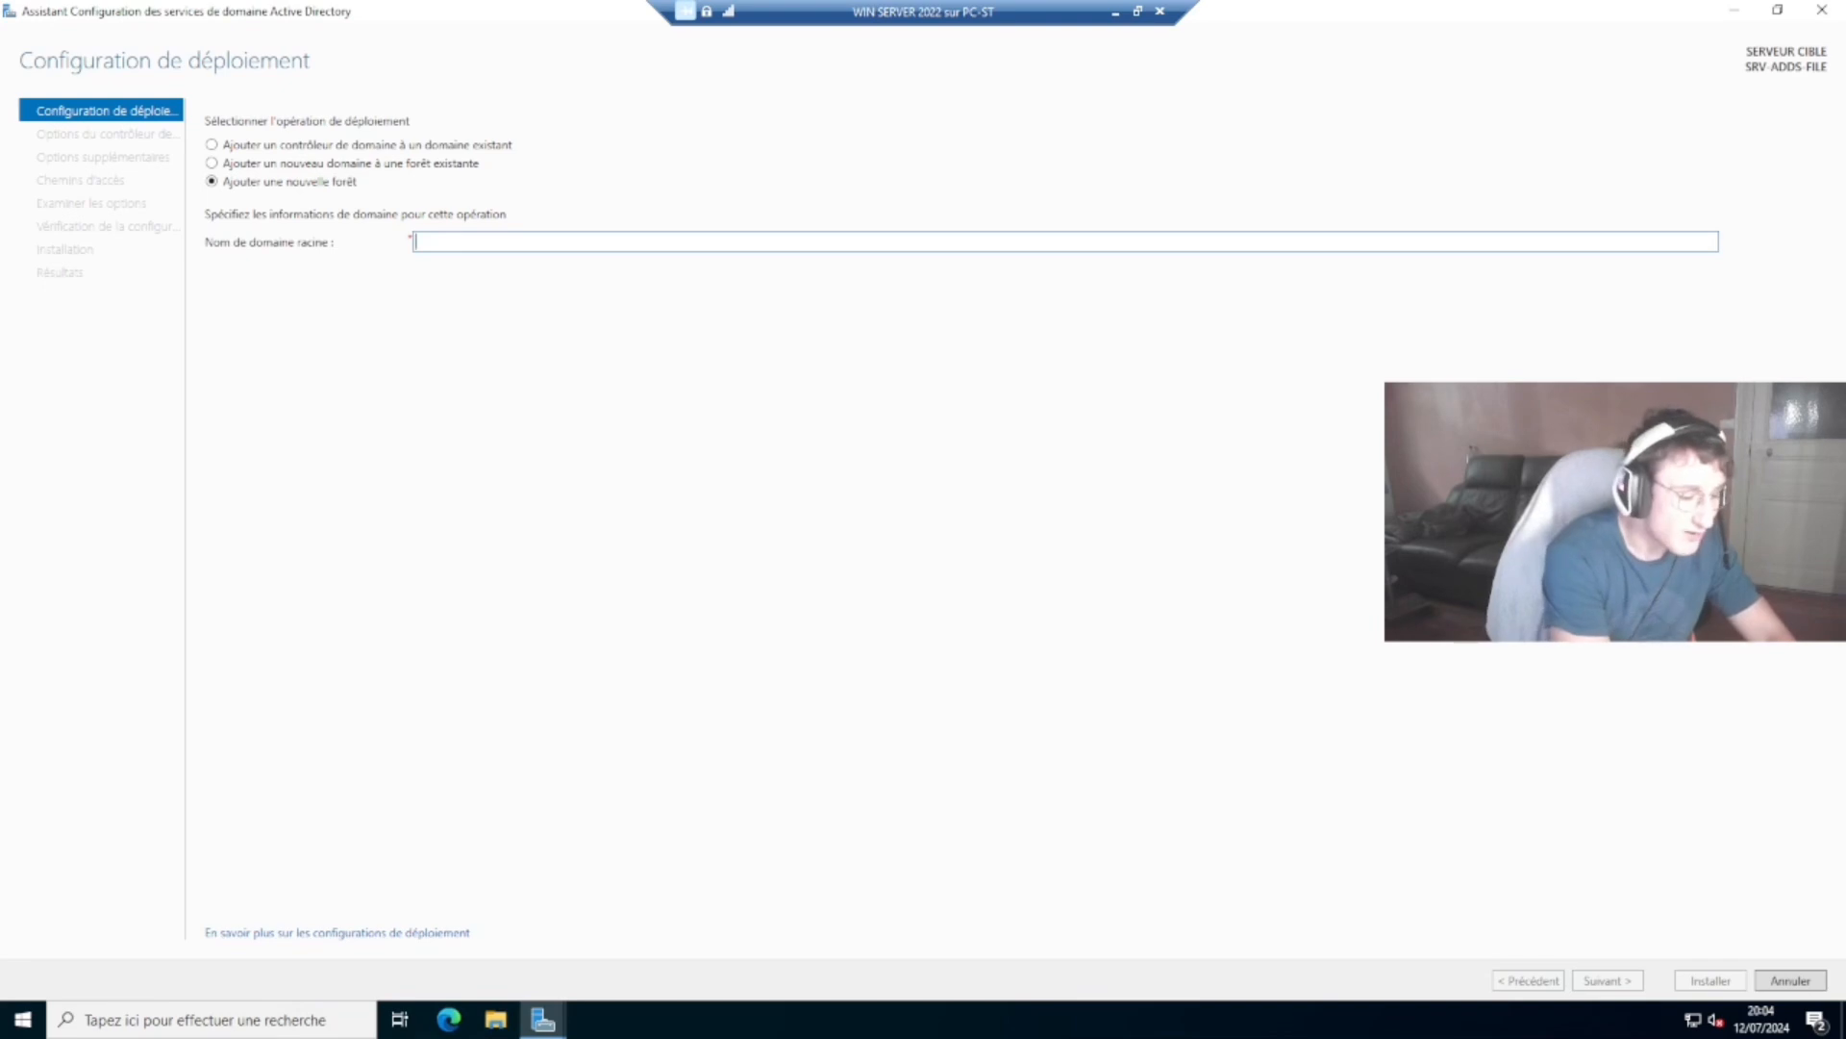
{"action": "type", "text": "estebane"}
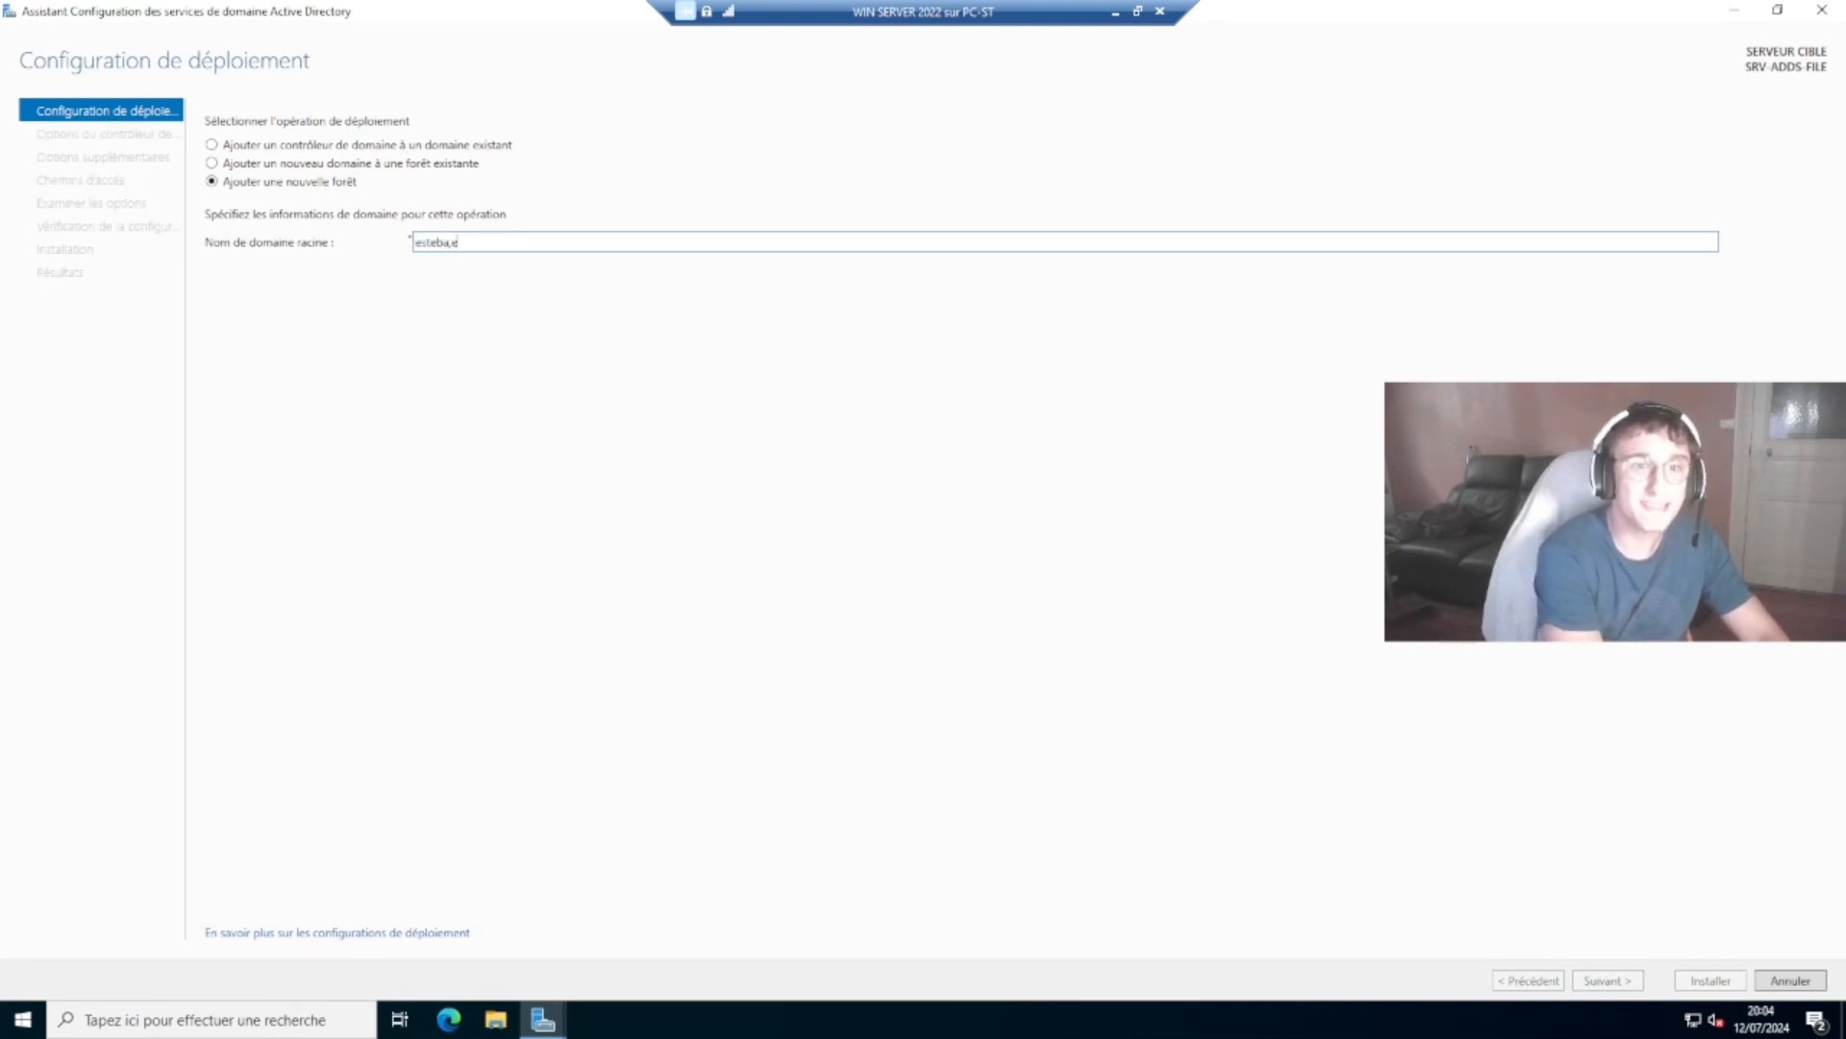
{"action": "type", "text": "infor"}
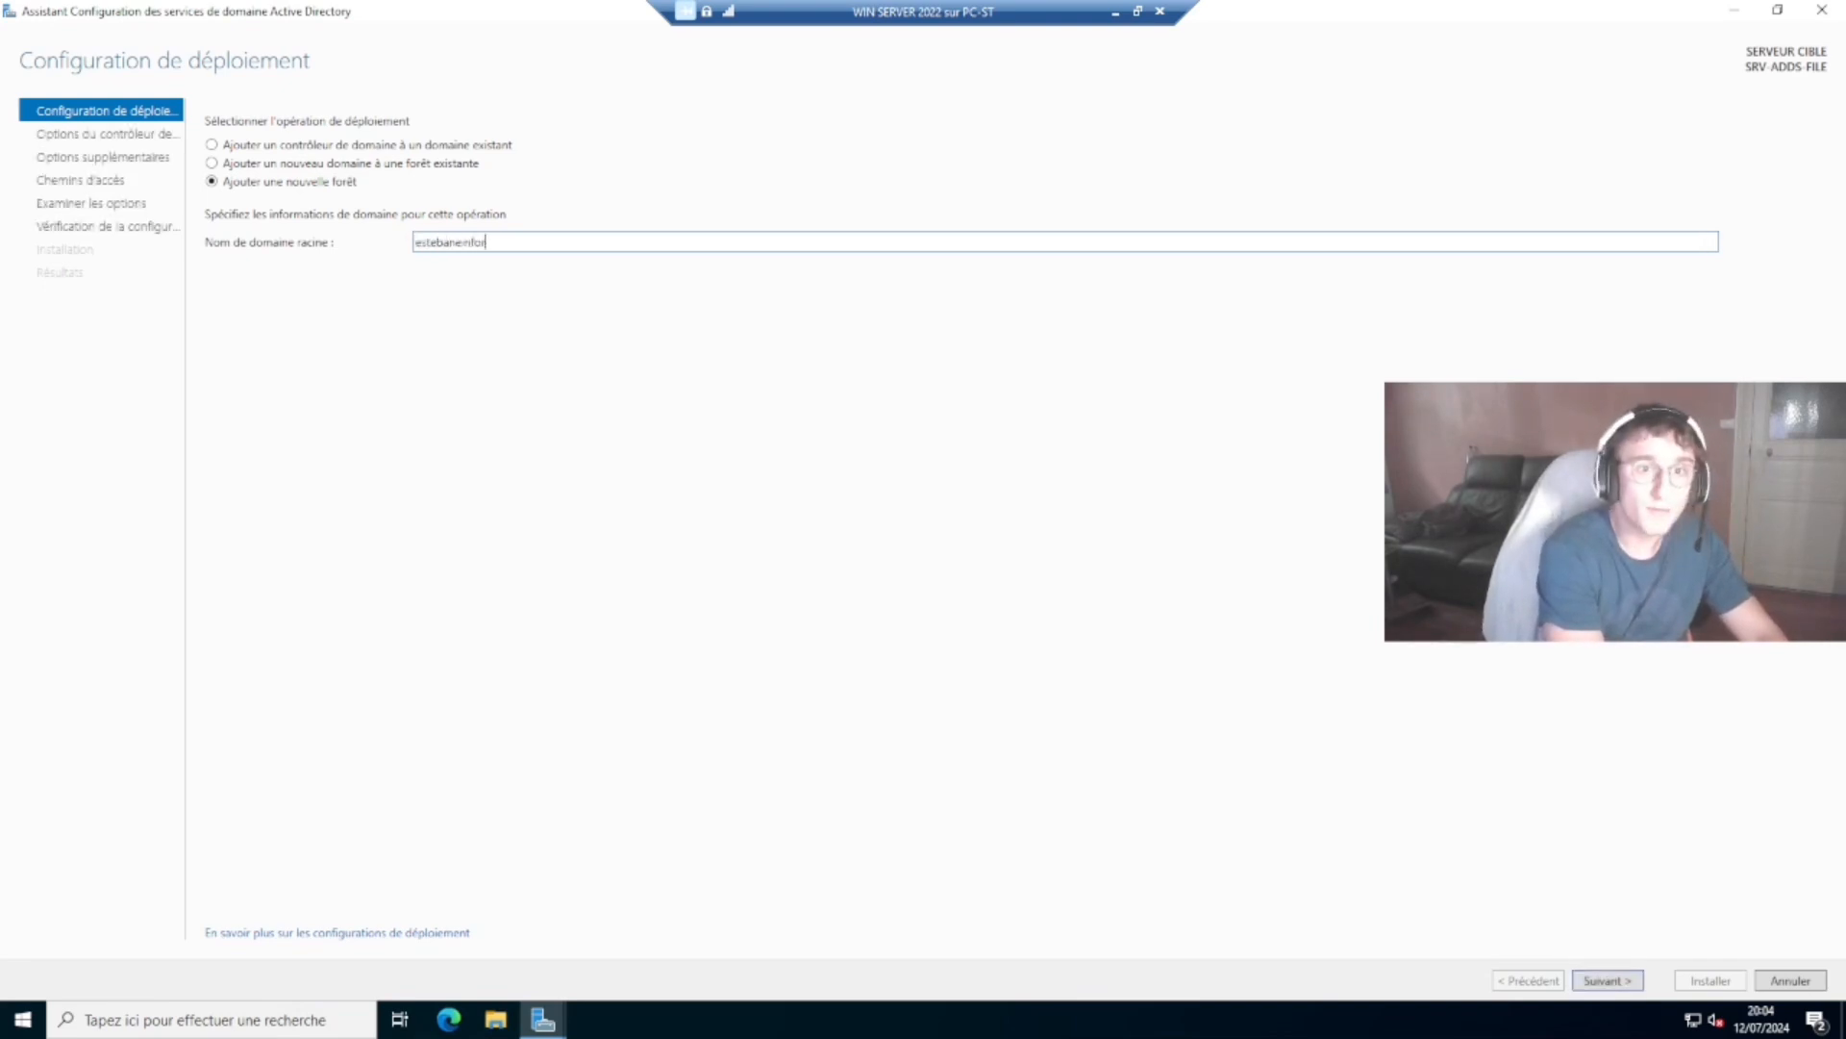
{"action": "type", "text": "matique.fr"}
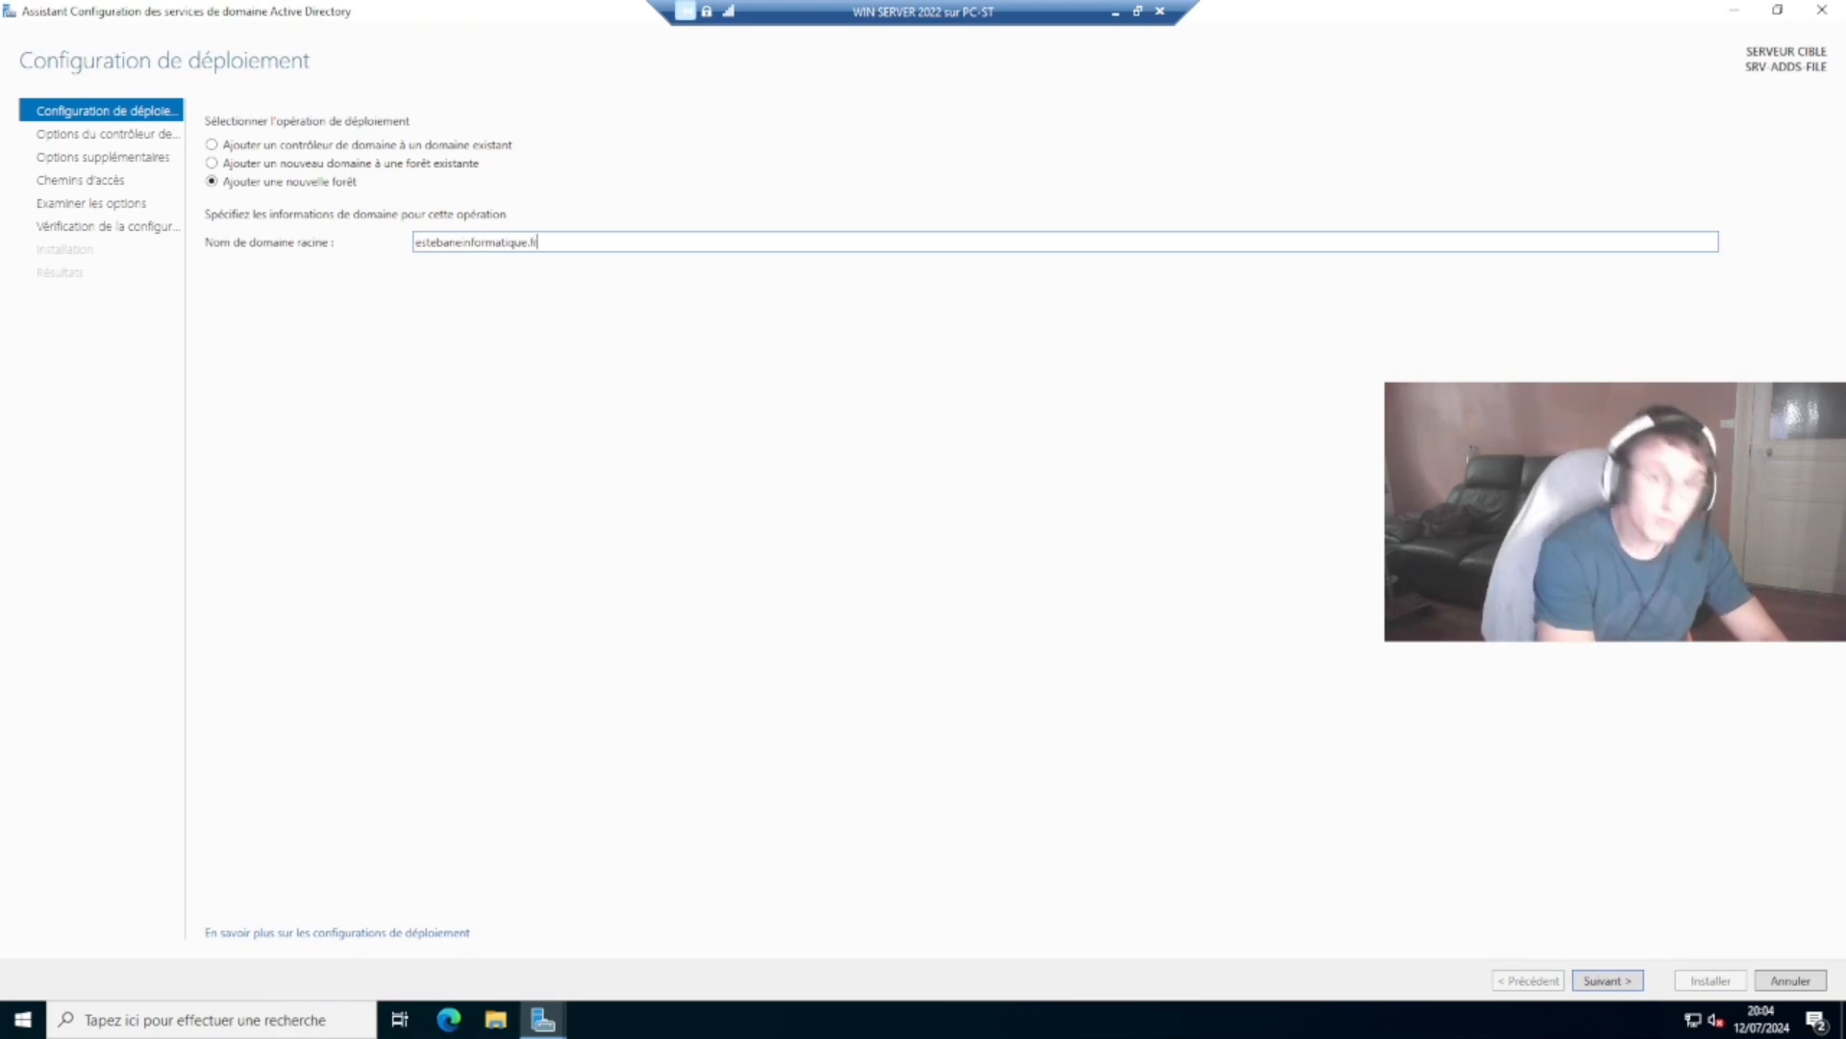
{"action": "left_click", "coordinate": [1573, 976]}
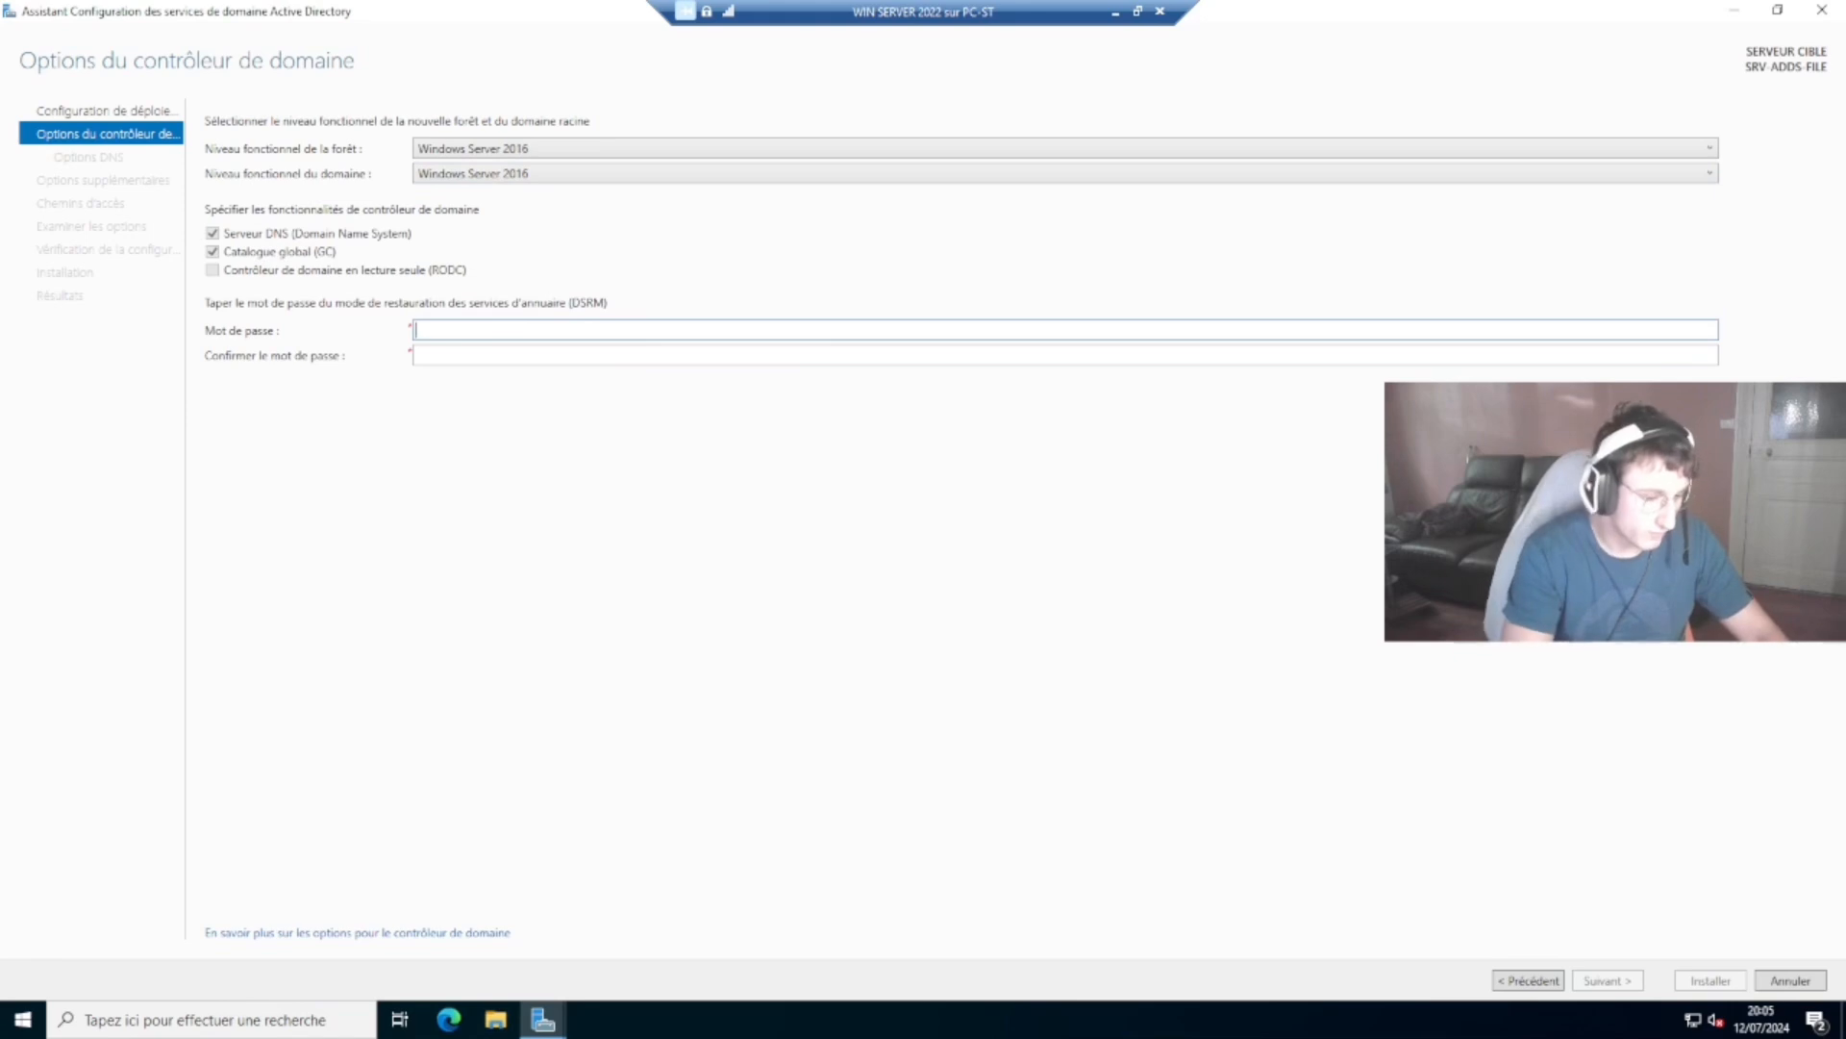
- Enter and confirm the DSRM restore mode password, keeping the Windows Server 2016 functional levels and default domain controller capabilities
{"action": "type", "text": "•••••"}
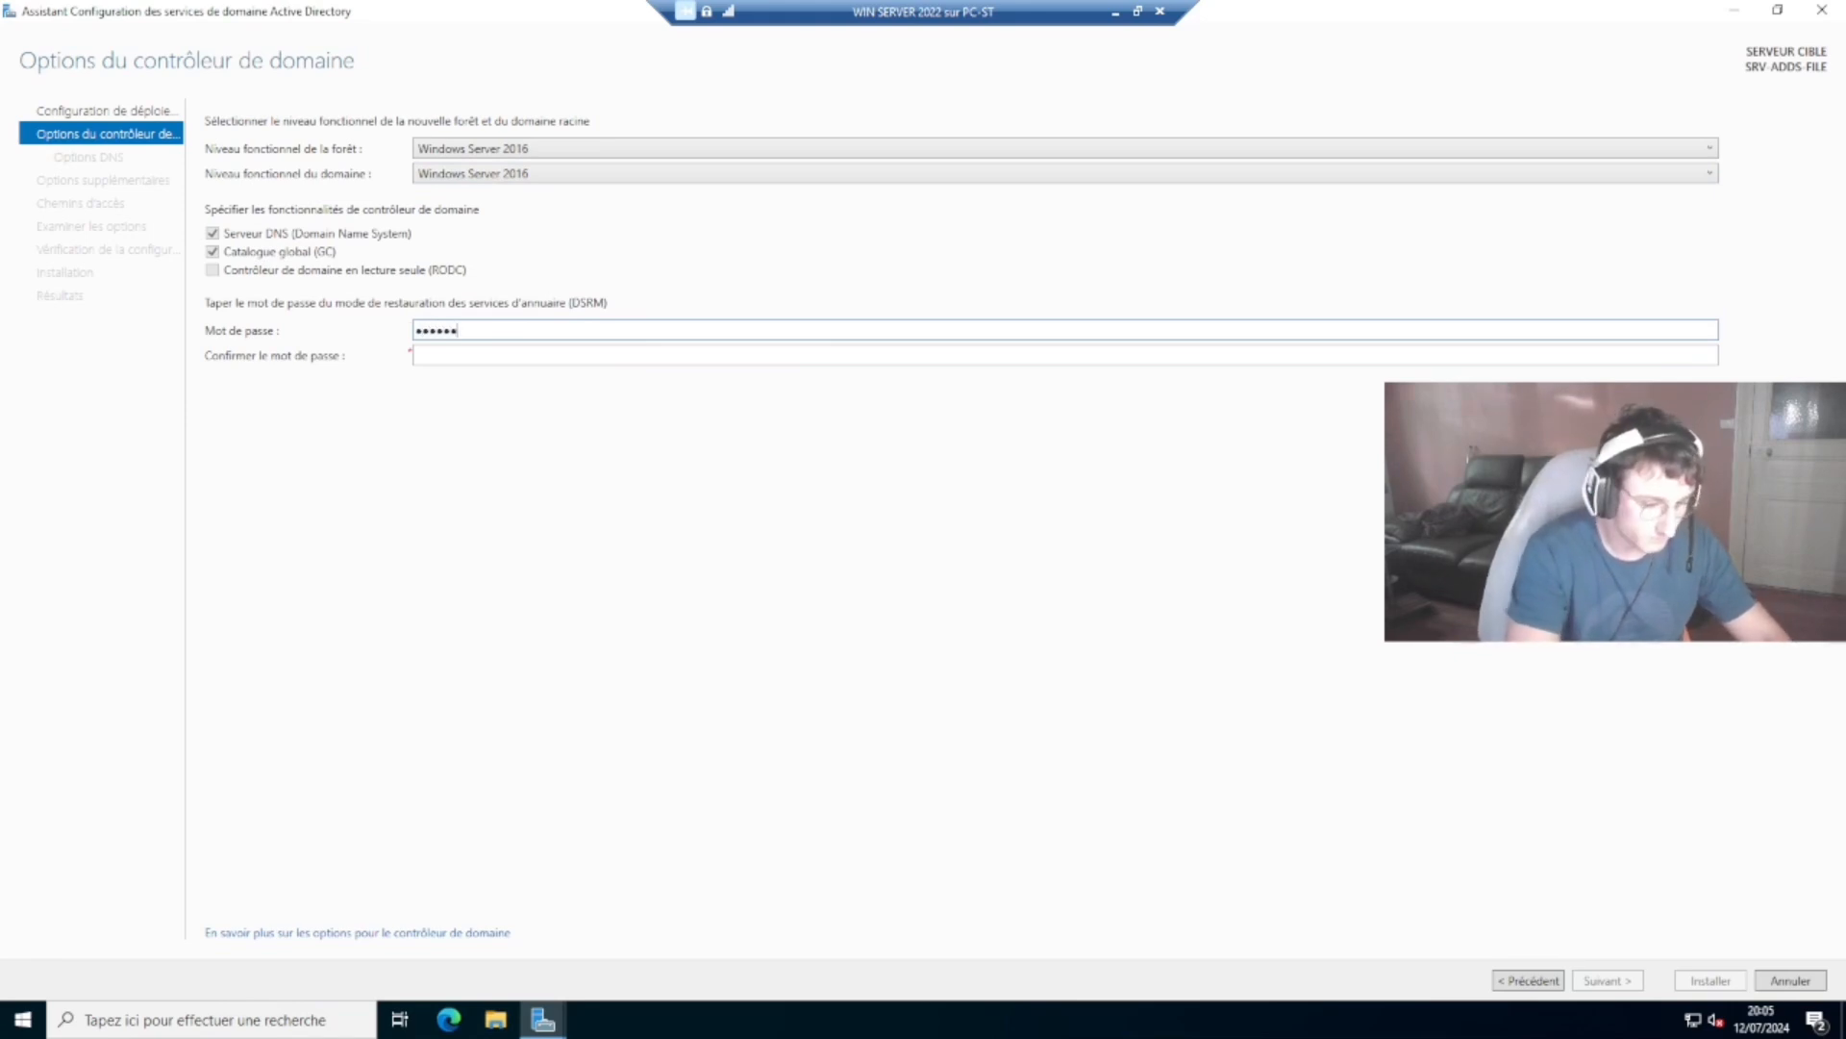
{"action": "type", "text": "•••••••"}
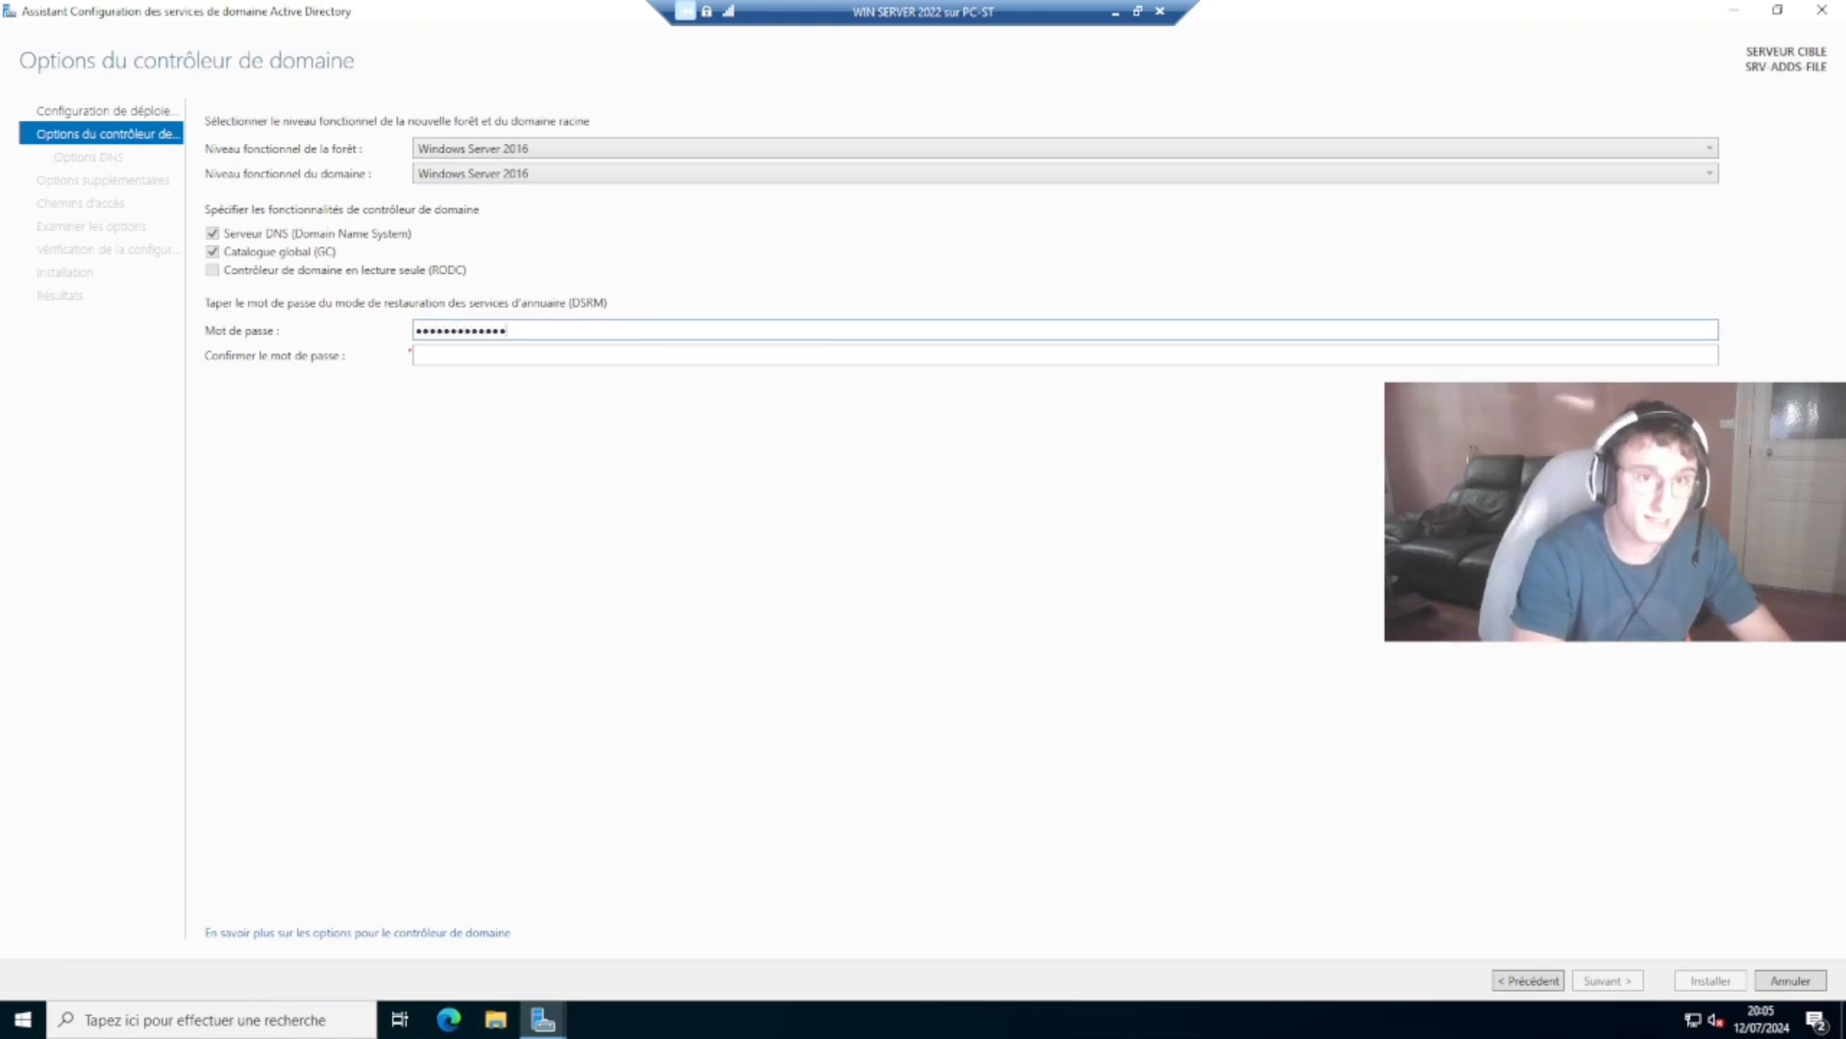
{"action": "key", "text": "Tab"}
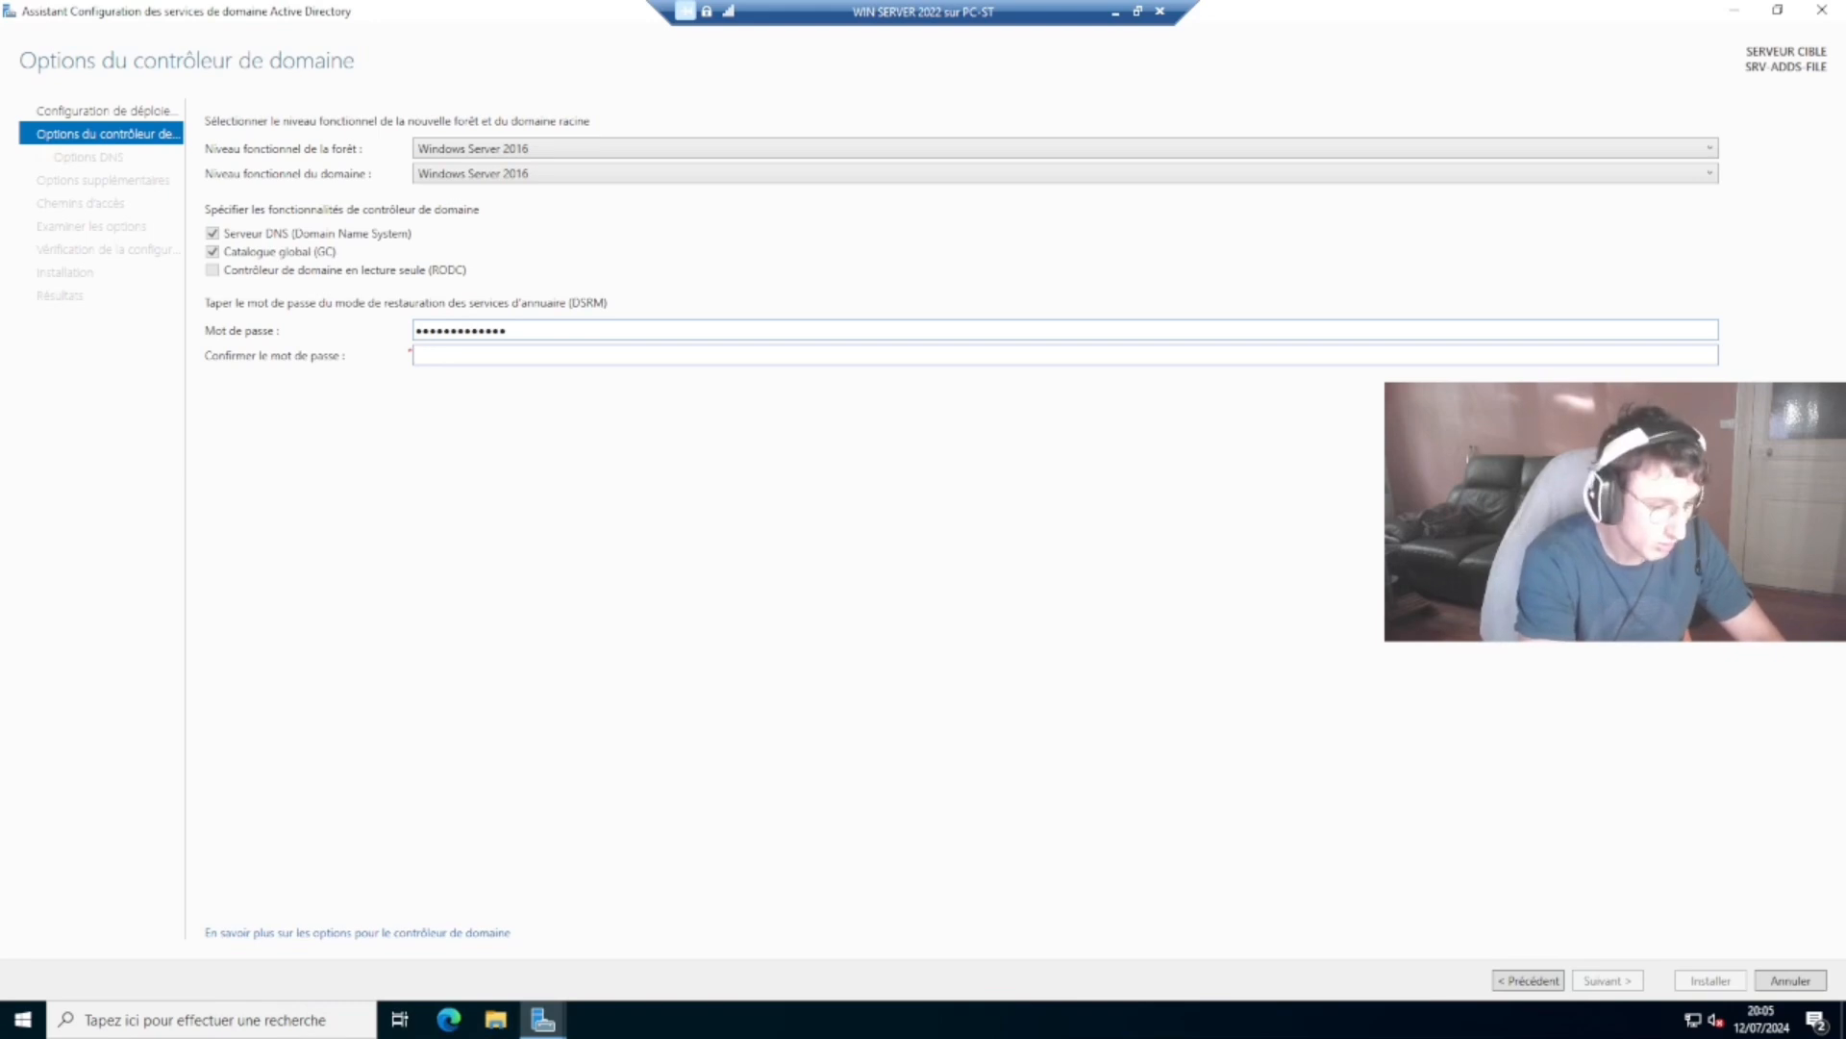
{"action": "type", "text": "••••••"}
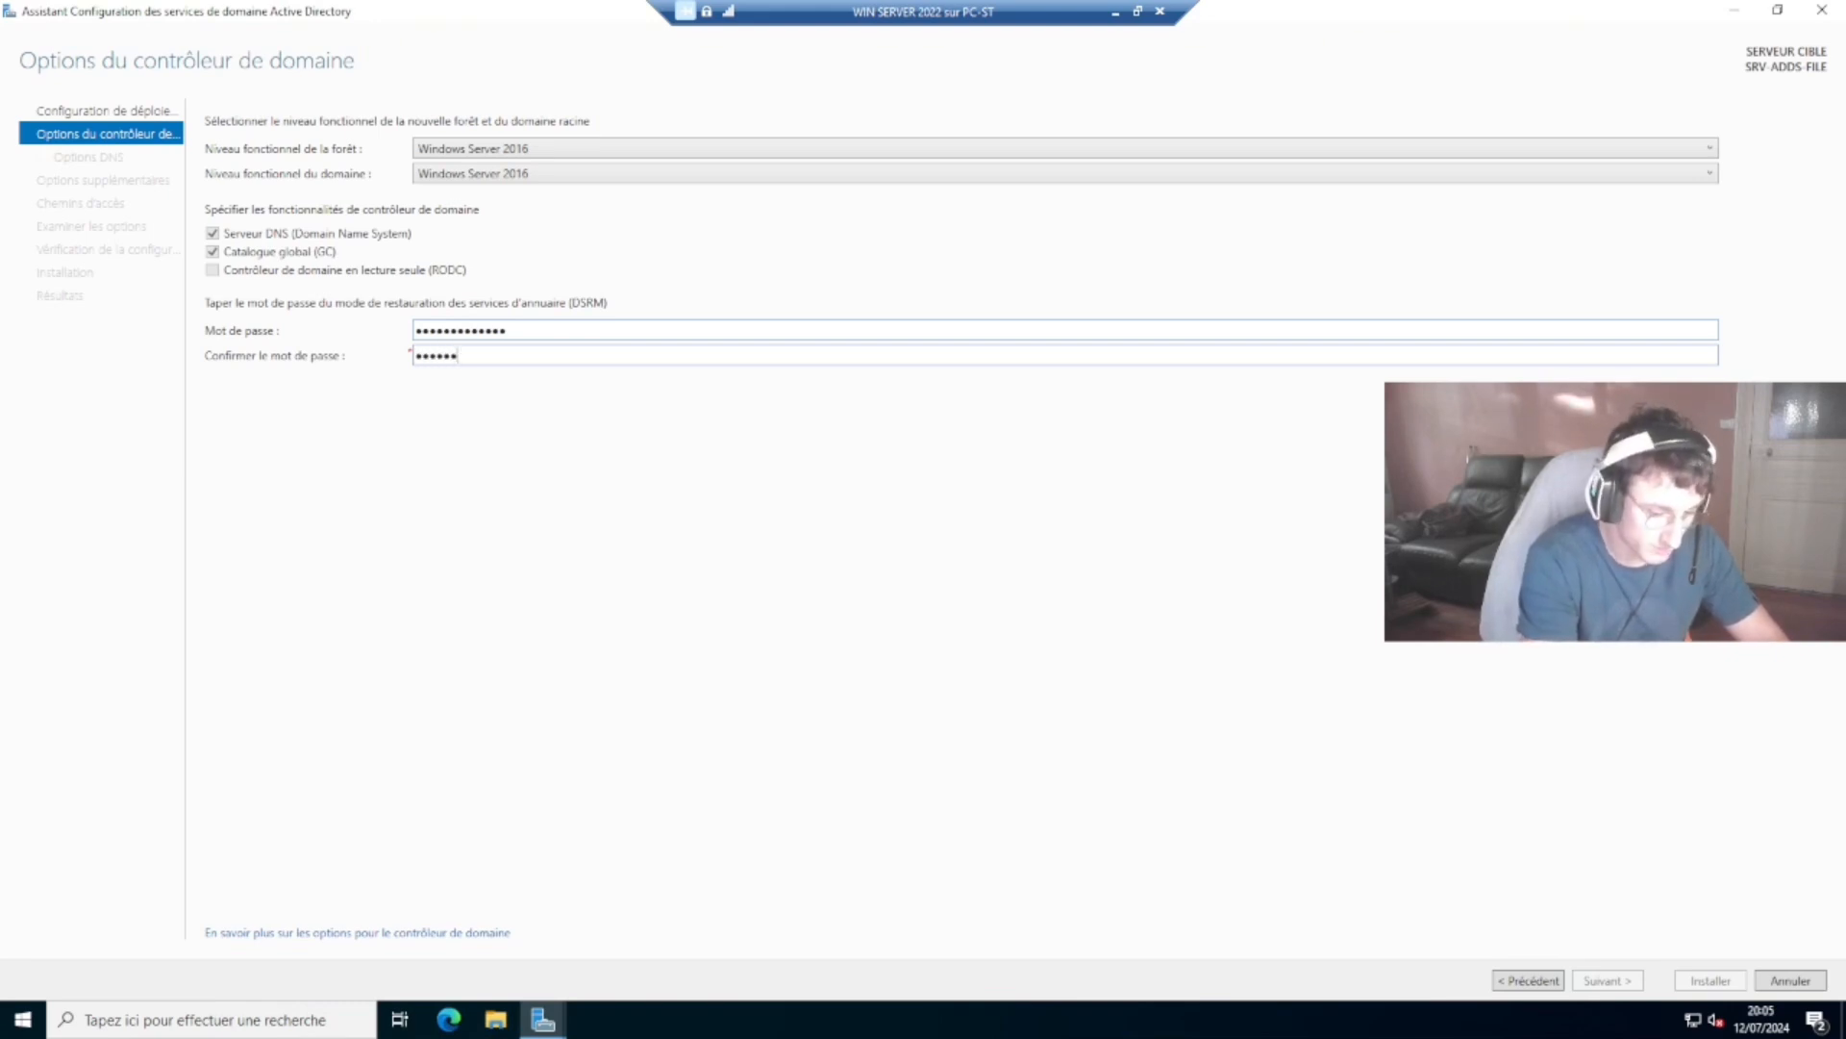
{"action": "type", "text": "•••••••"}
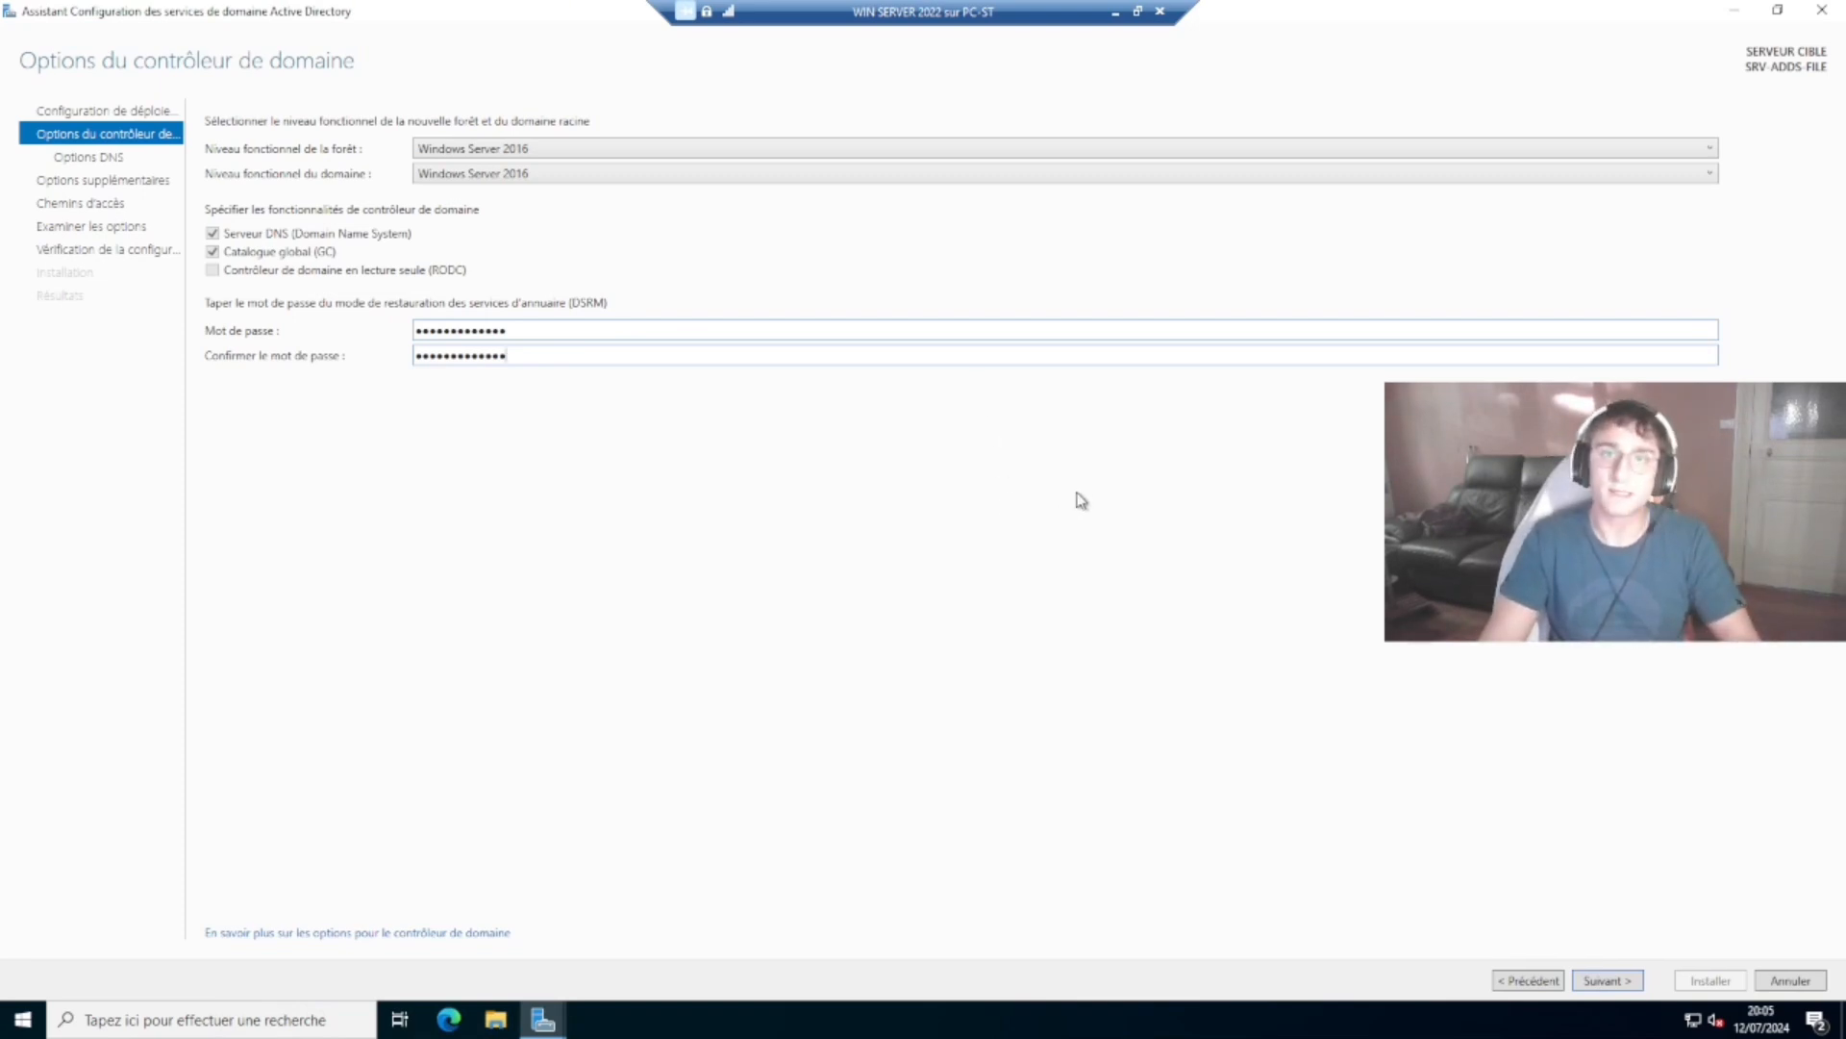
{"action": "left_click", "coordinate": [1599, 979]}
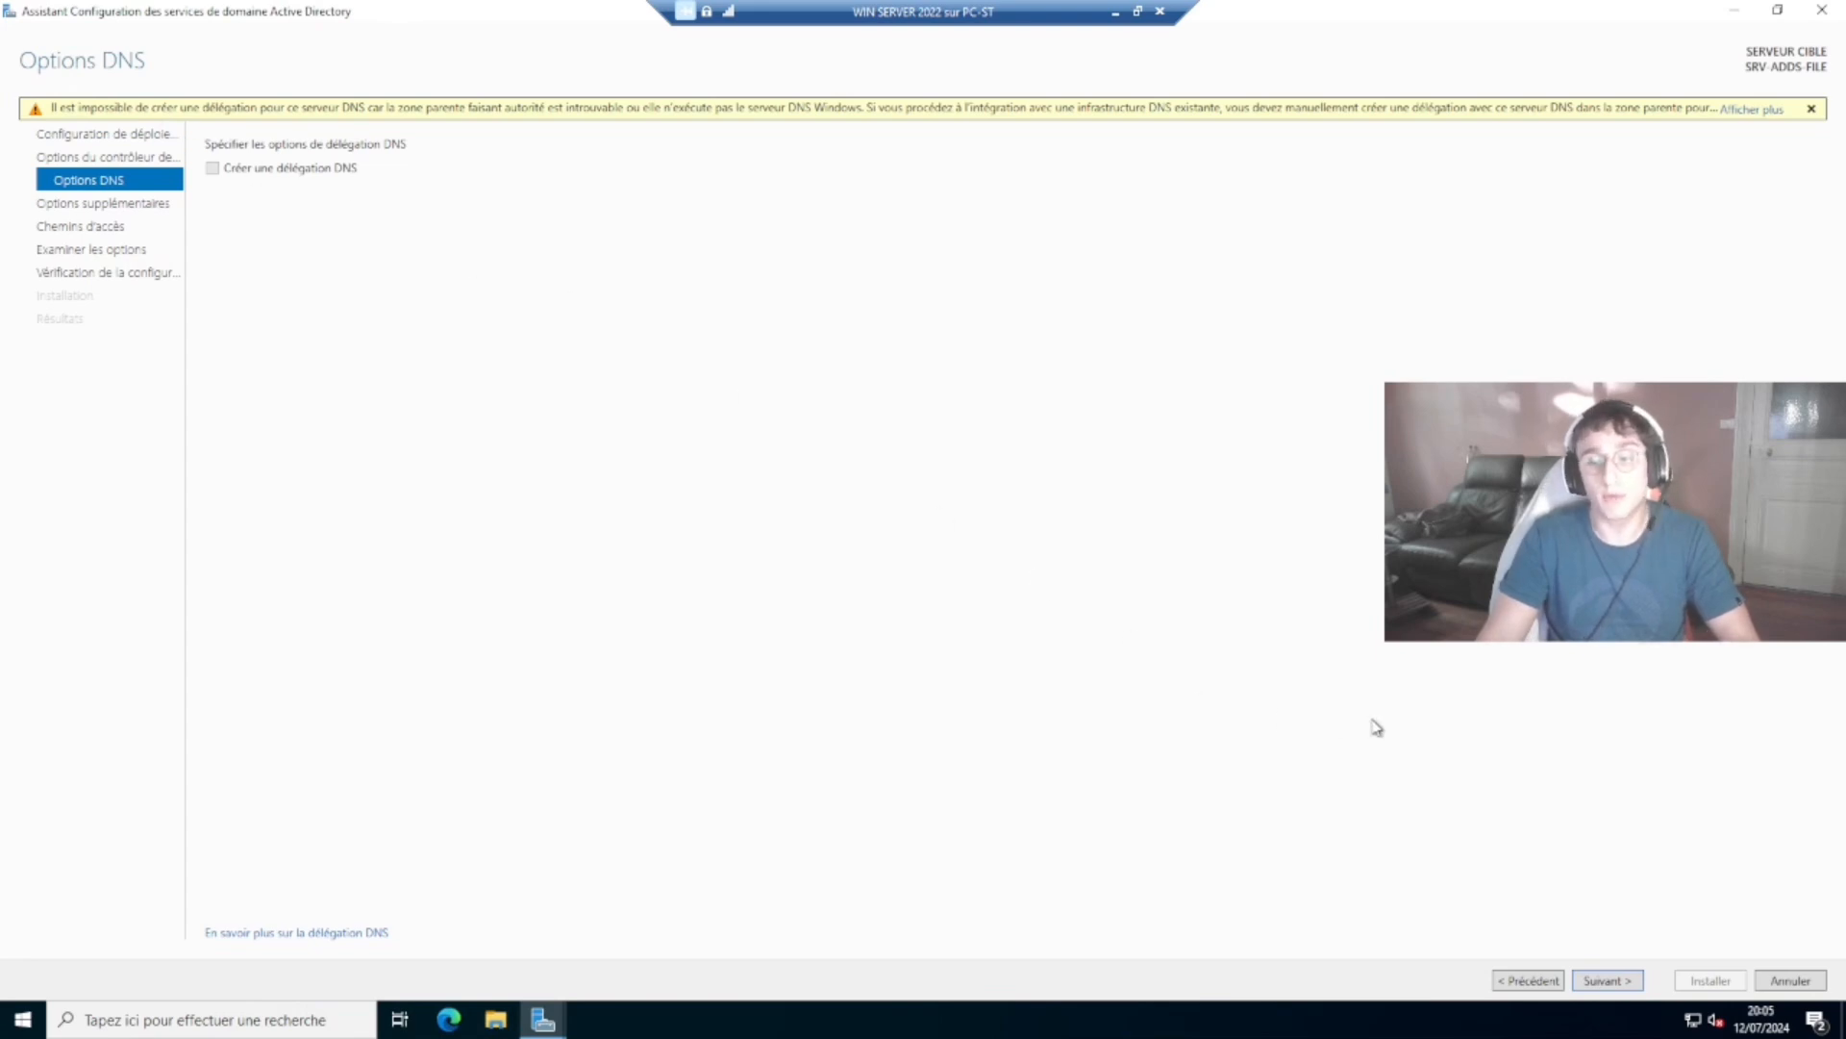
- Accept the DNS options, the NetBIOS name ESTEBANEINFORMA and the default NTDS and SYSVOL folders to reach the options review
{"action": "left_click", "coordinate": [1625, 981]}
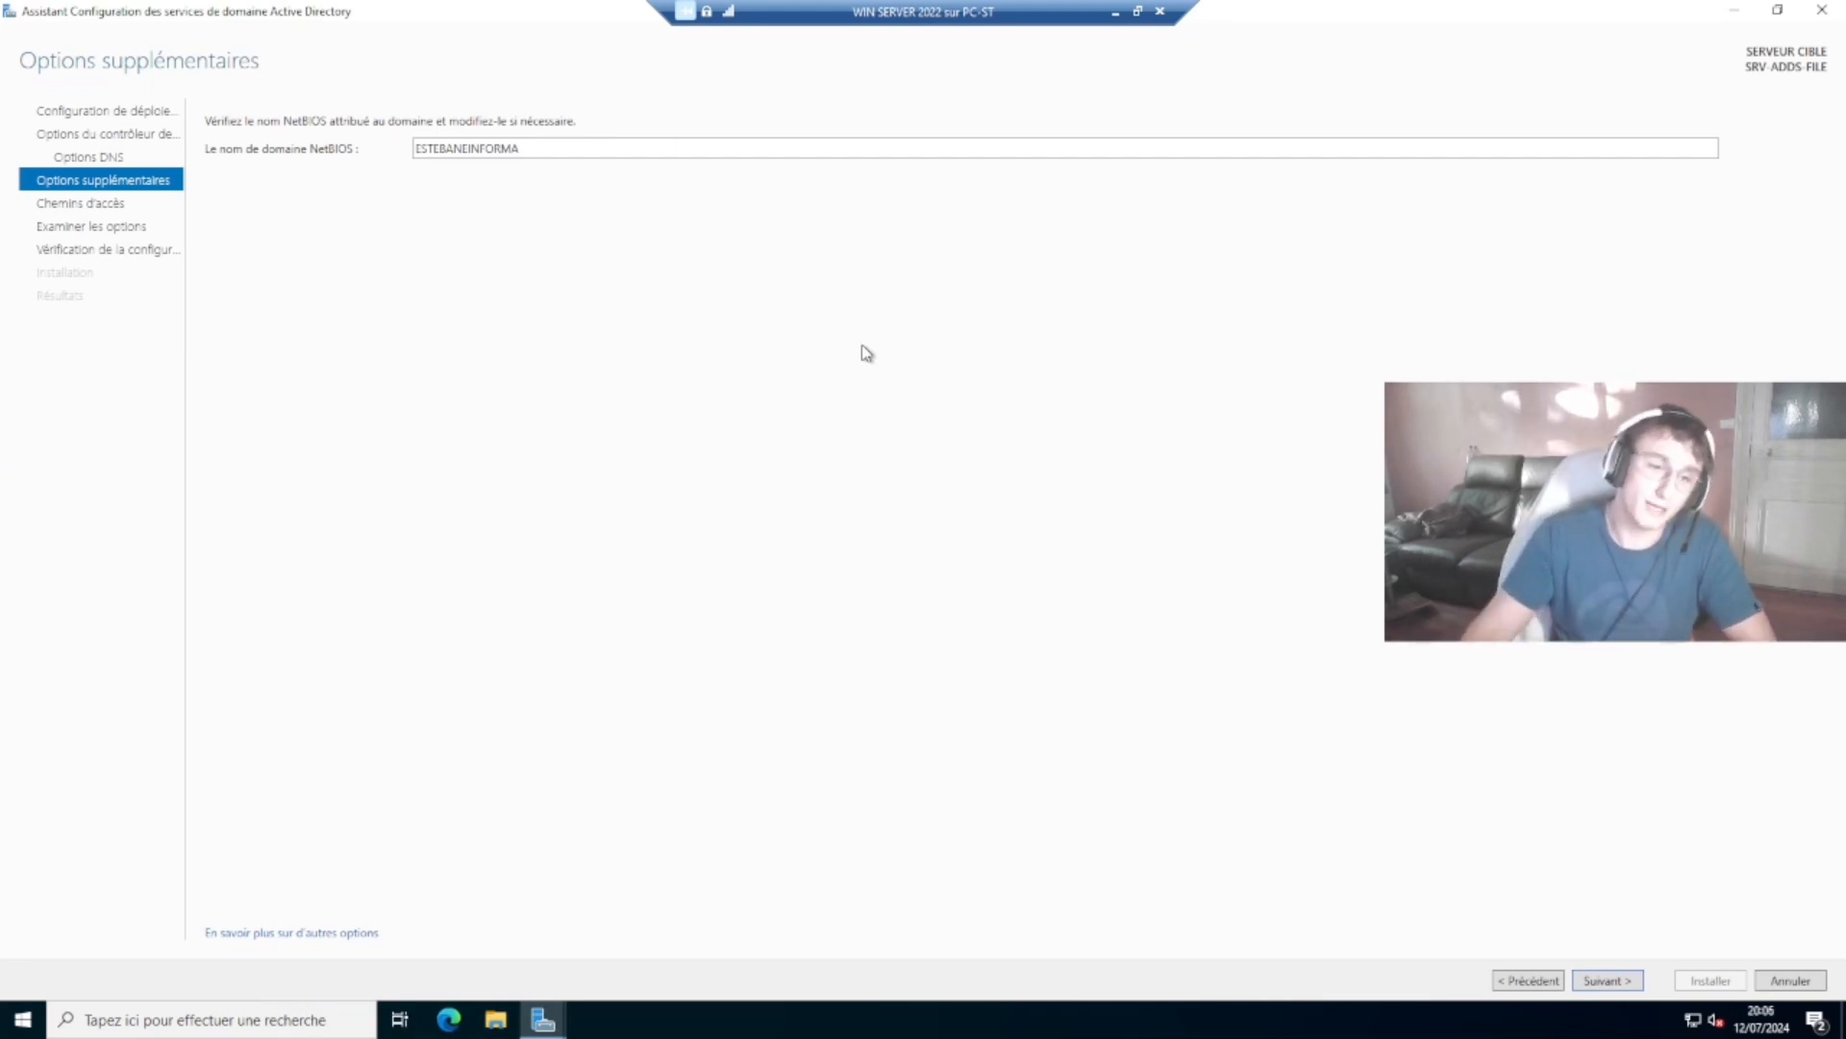
{"action": "left_click", "coordinate": [1619, 983]}
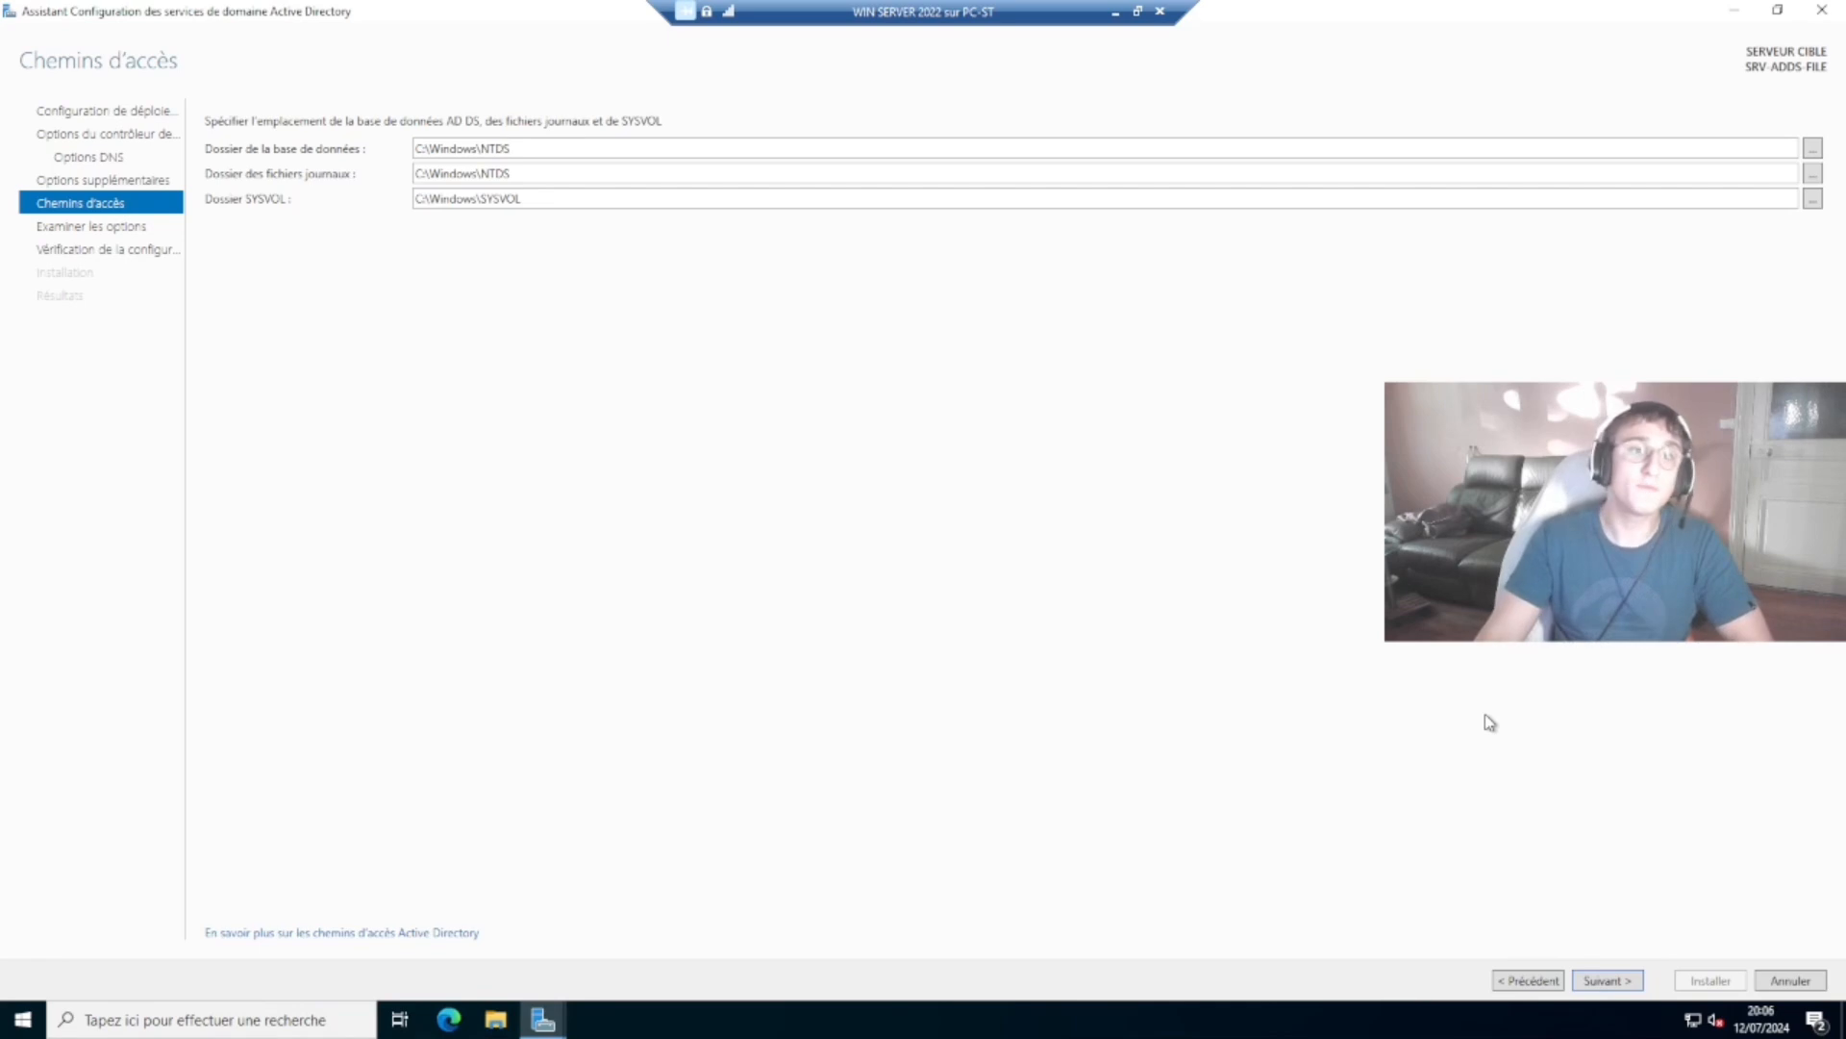
{"action": "left_click", "coordinate": [1628, 983]}
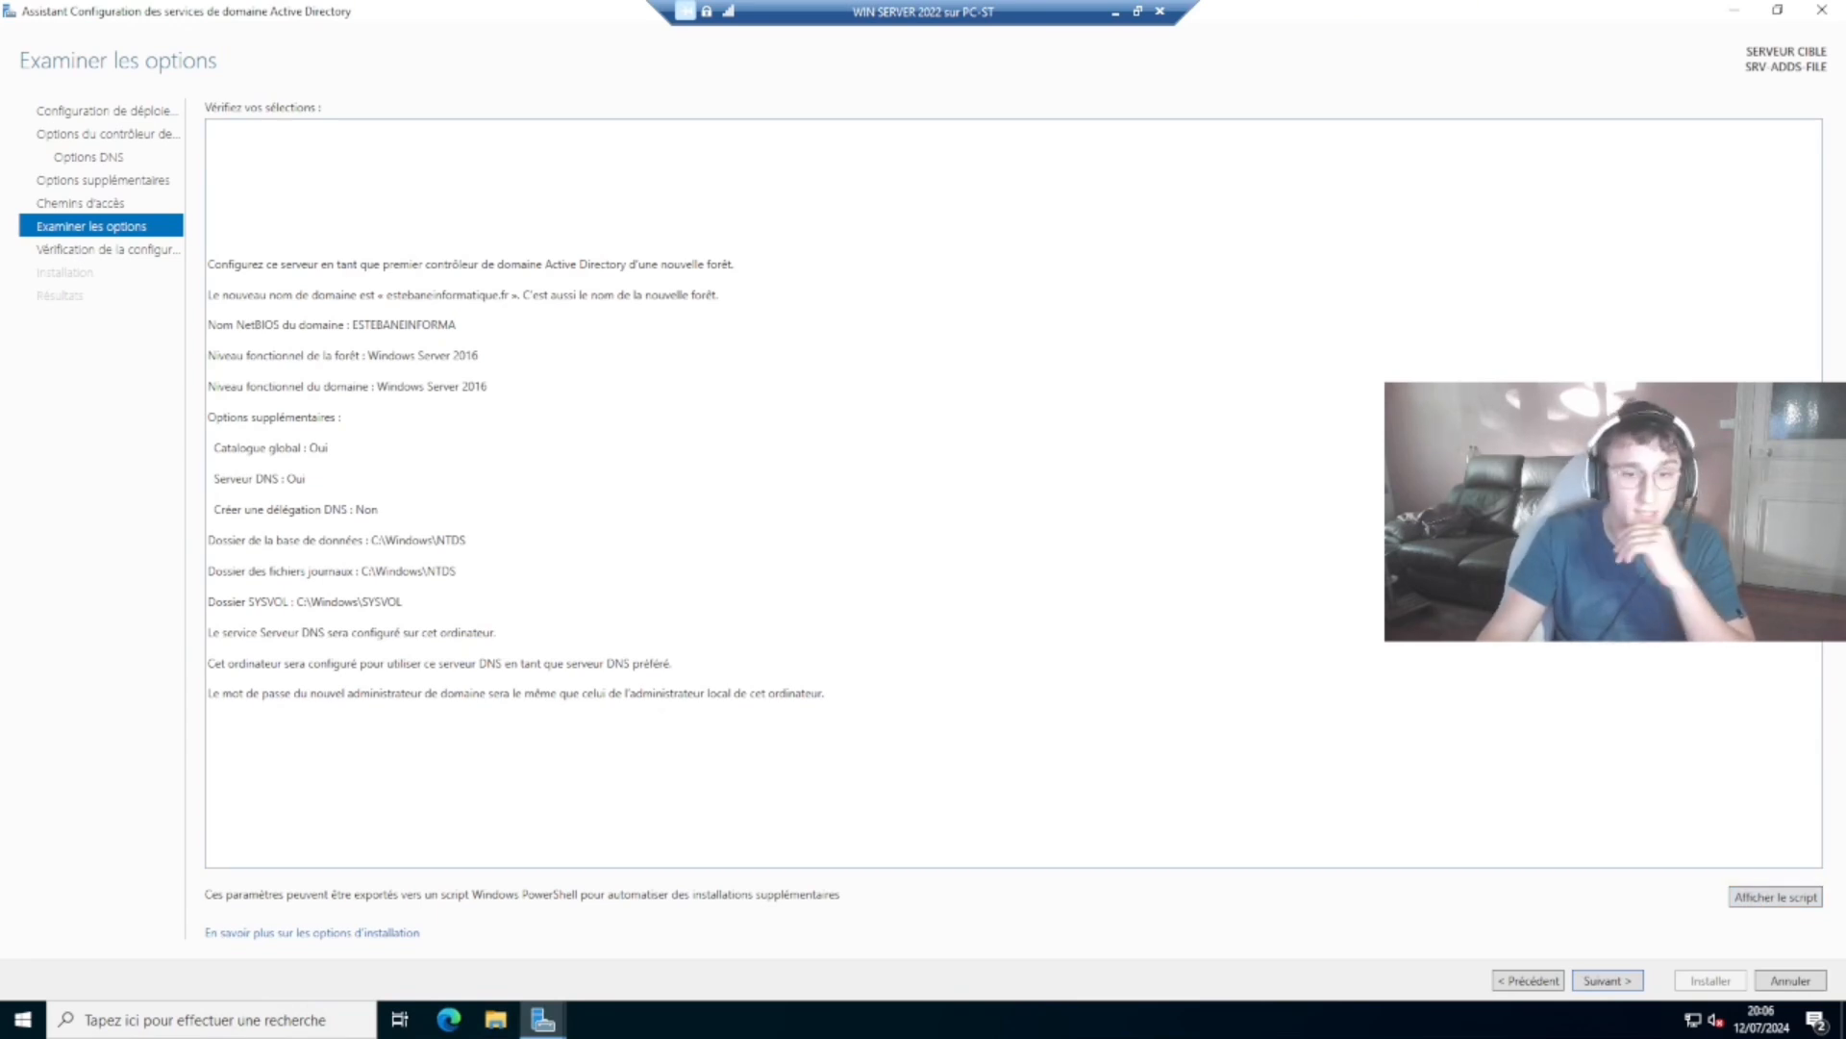
- Accept the reviewed options, run the prerequisites check and install Active Directory Domain Services to promote the server
{"action": "left_click", "coordinate": [1608, 980]}
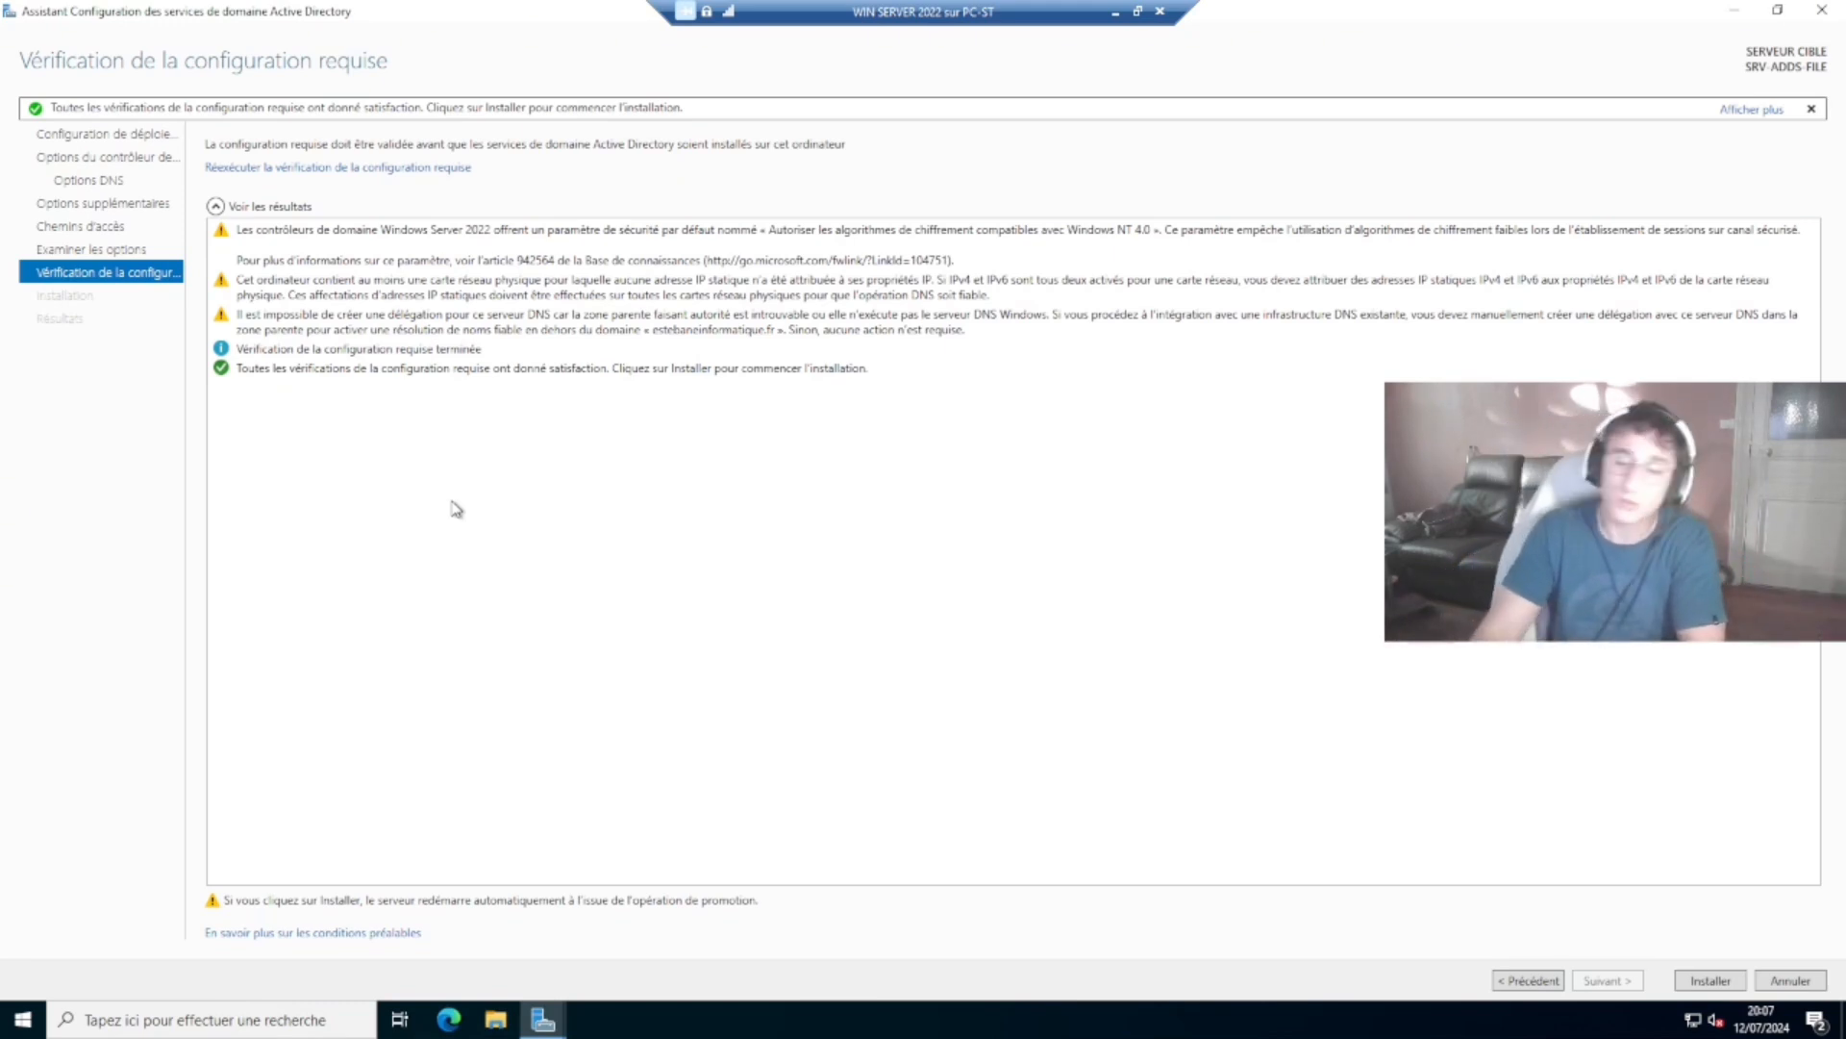
{"action": "left_click", "coordinate": [1711, 981]}
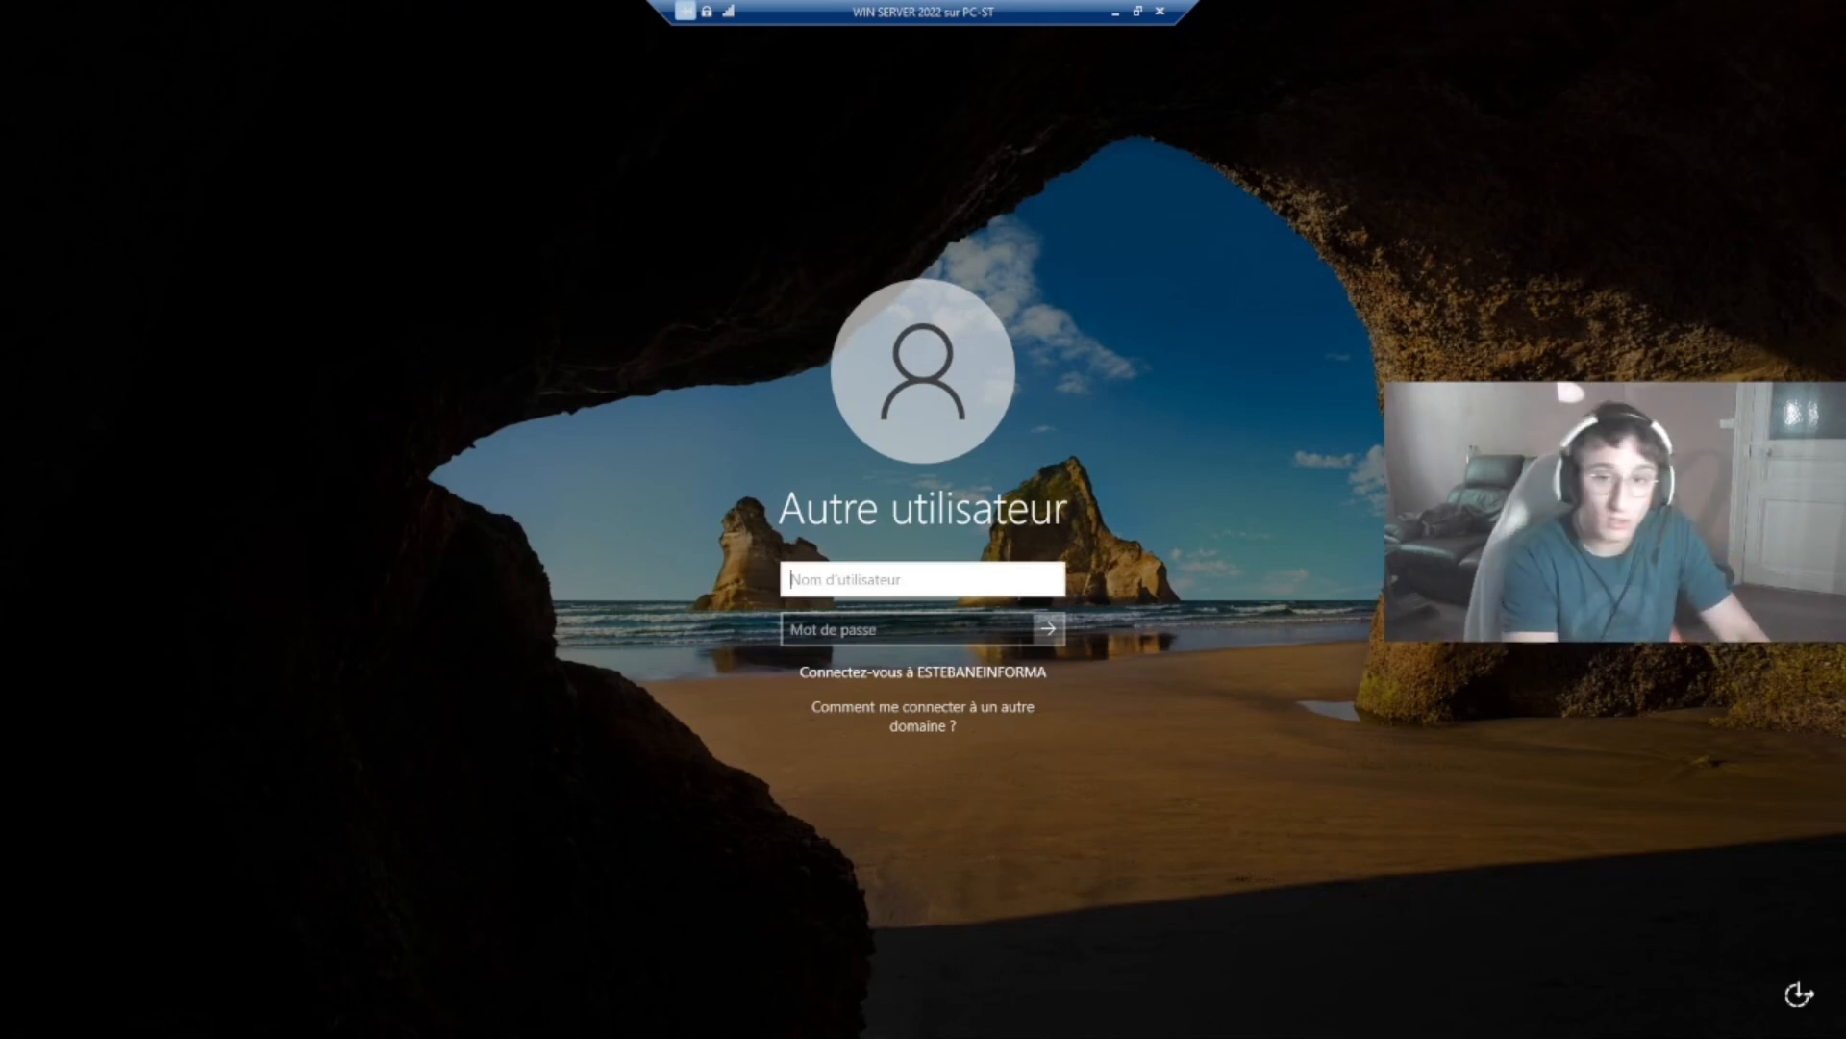
- Sign in to the ESTEBANEINFORMA domain as Administrateur with the account password
{"action": "type", "text": "AD"}
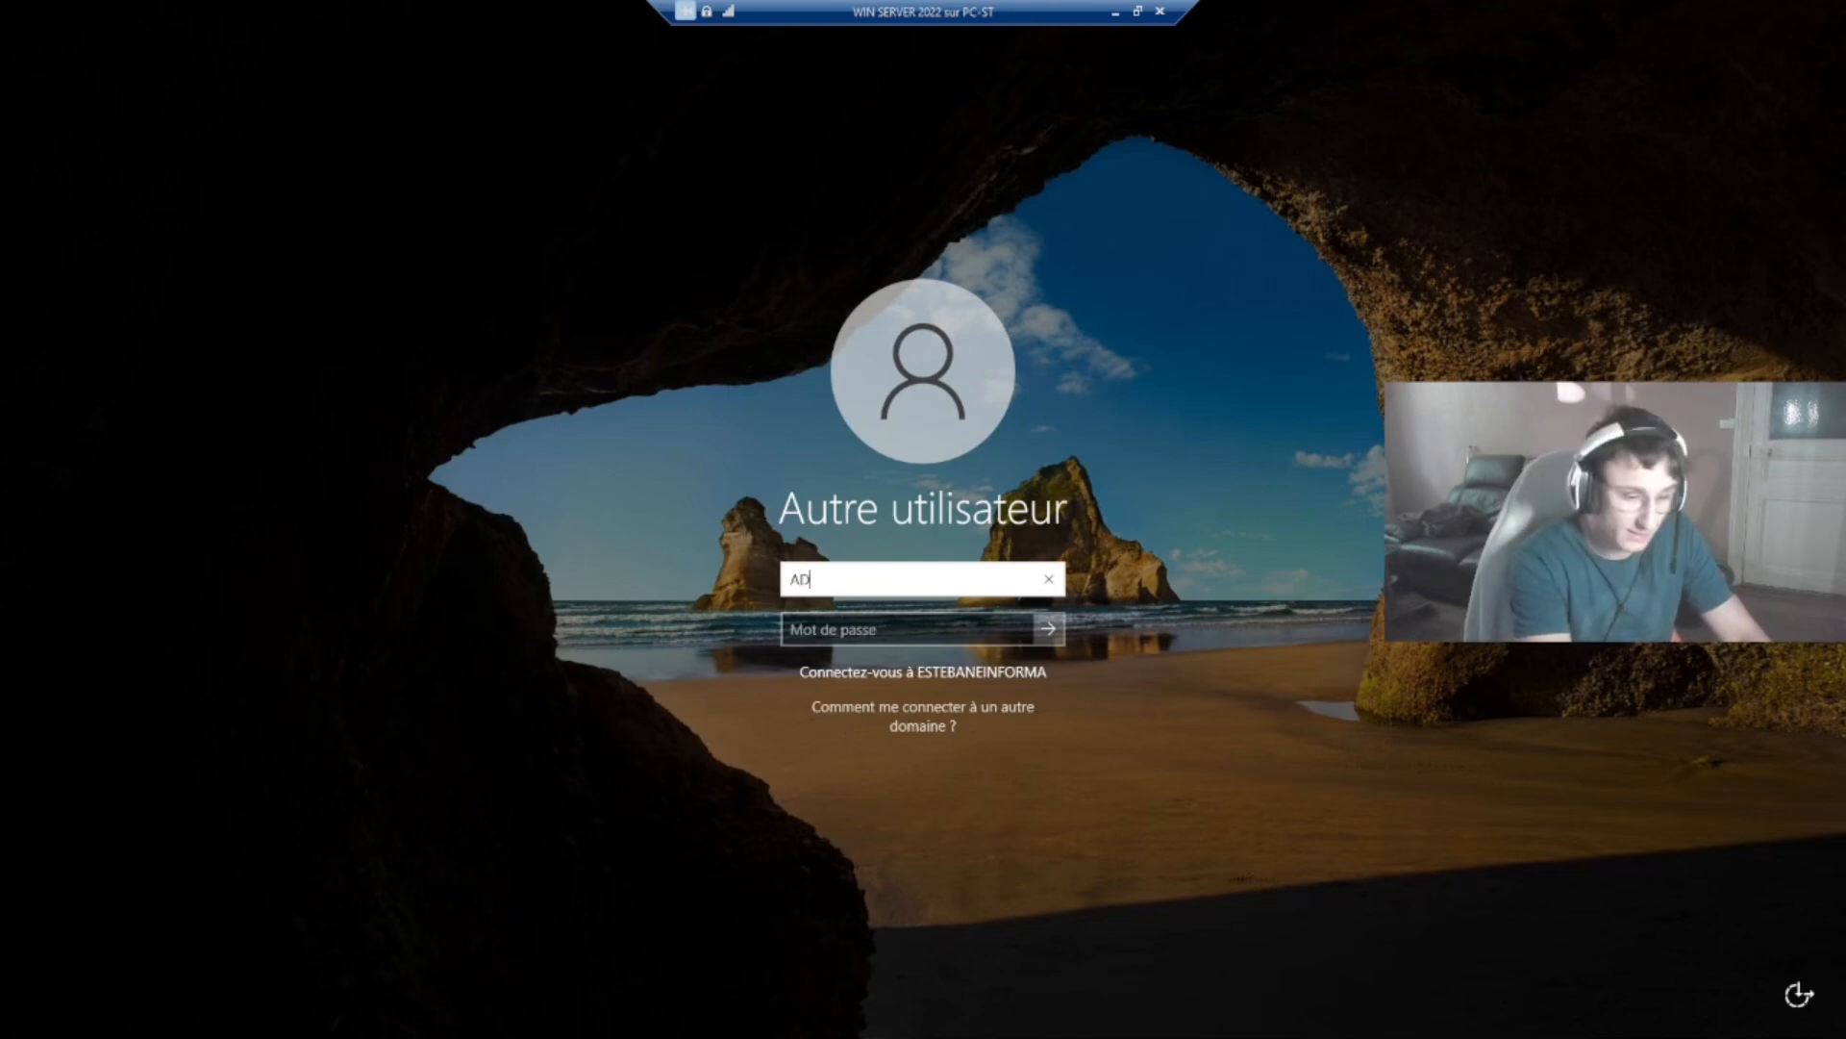
{"action": "key", "text": "BackSpace"}
{"action": "type", "text": "dministrateur"}
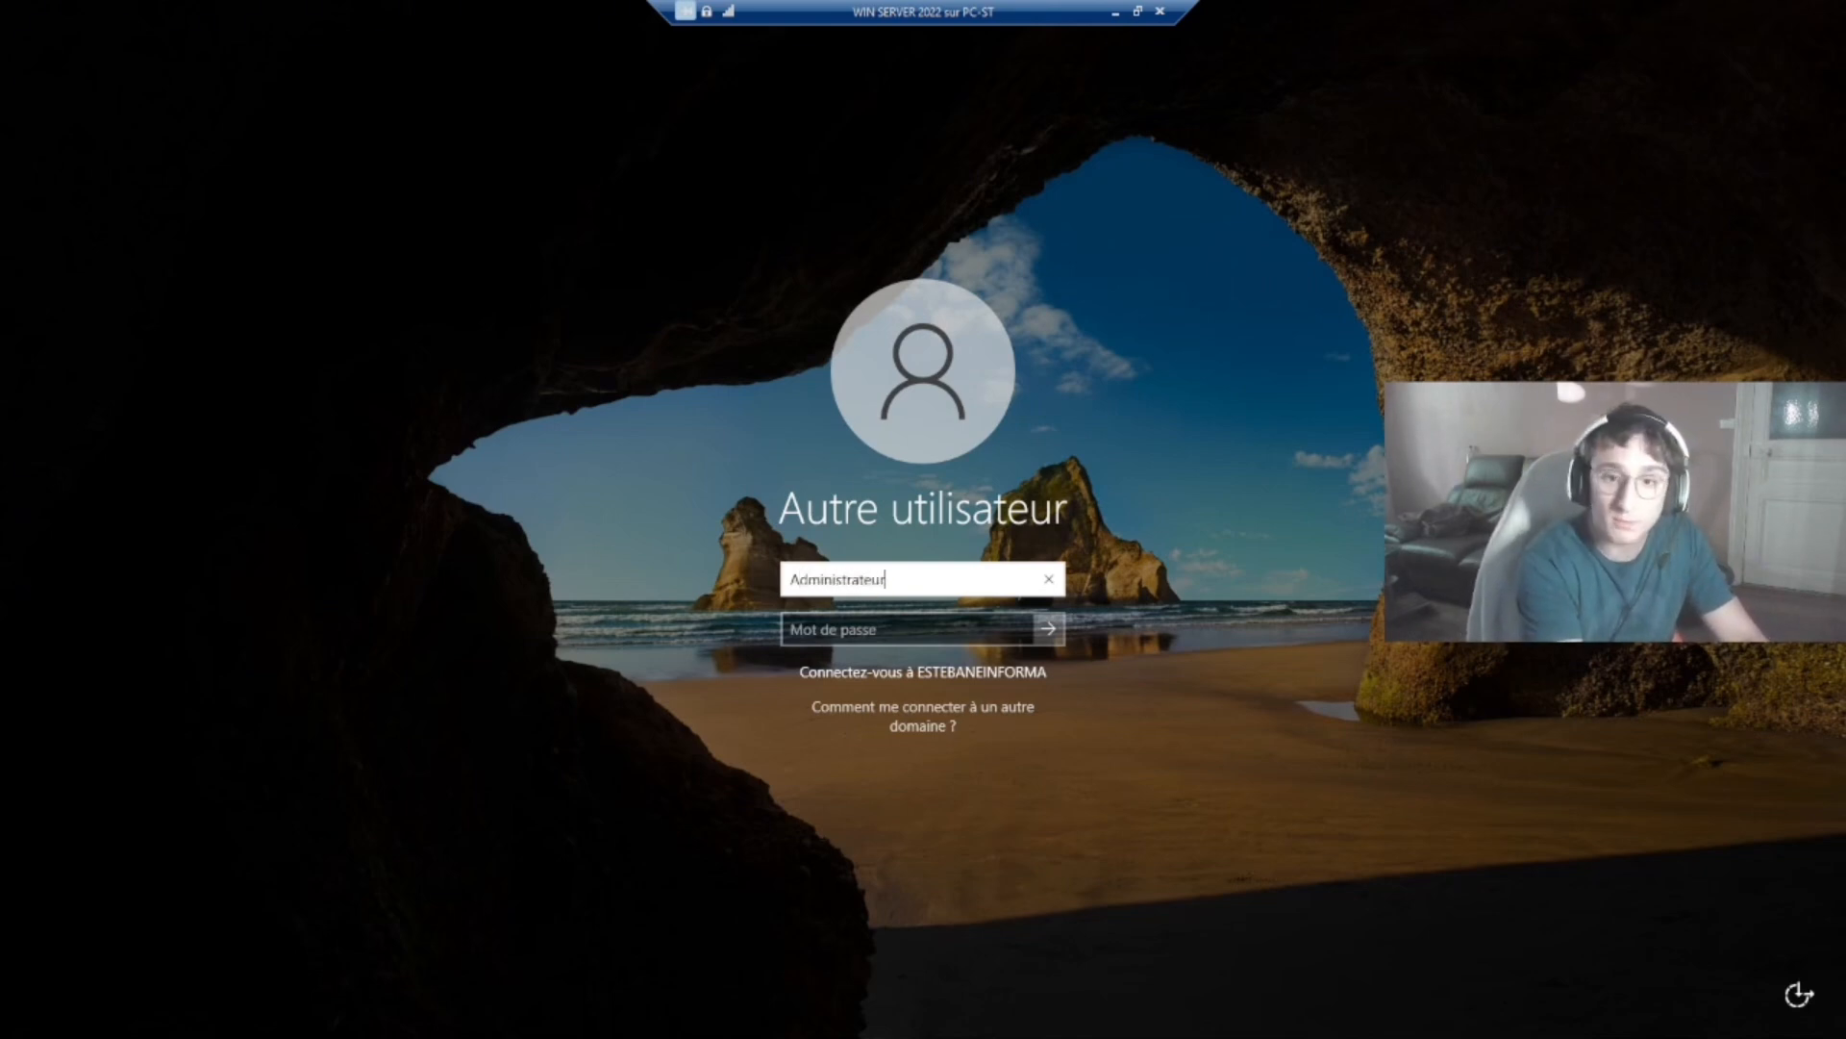
{"action": "key", "text": "Tab"}
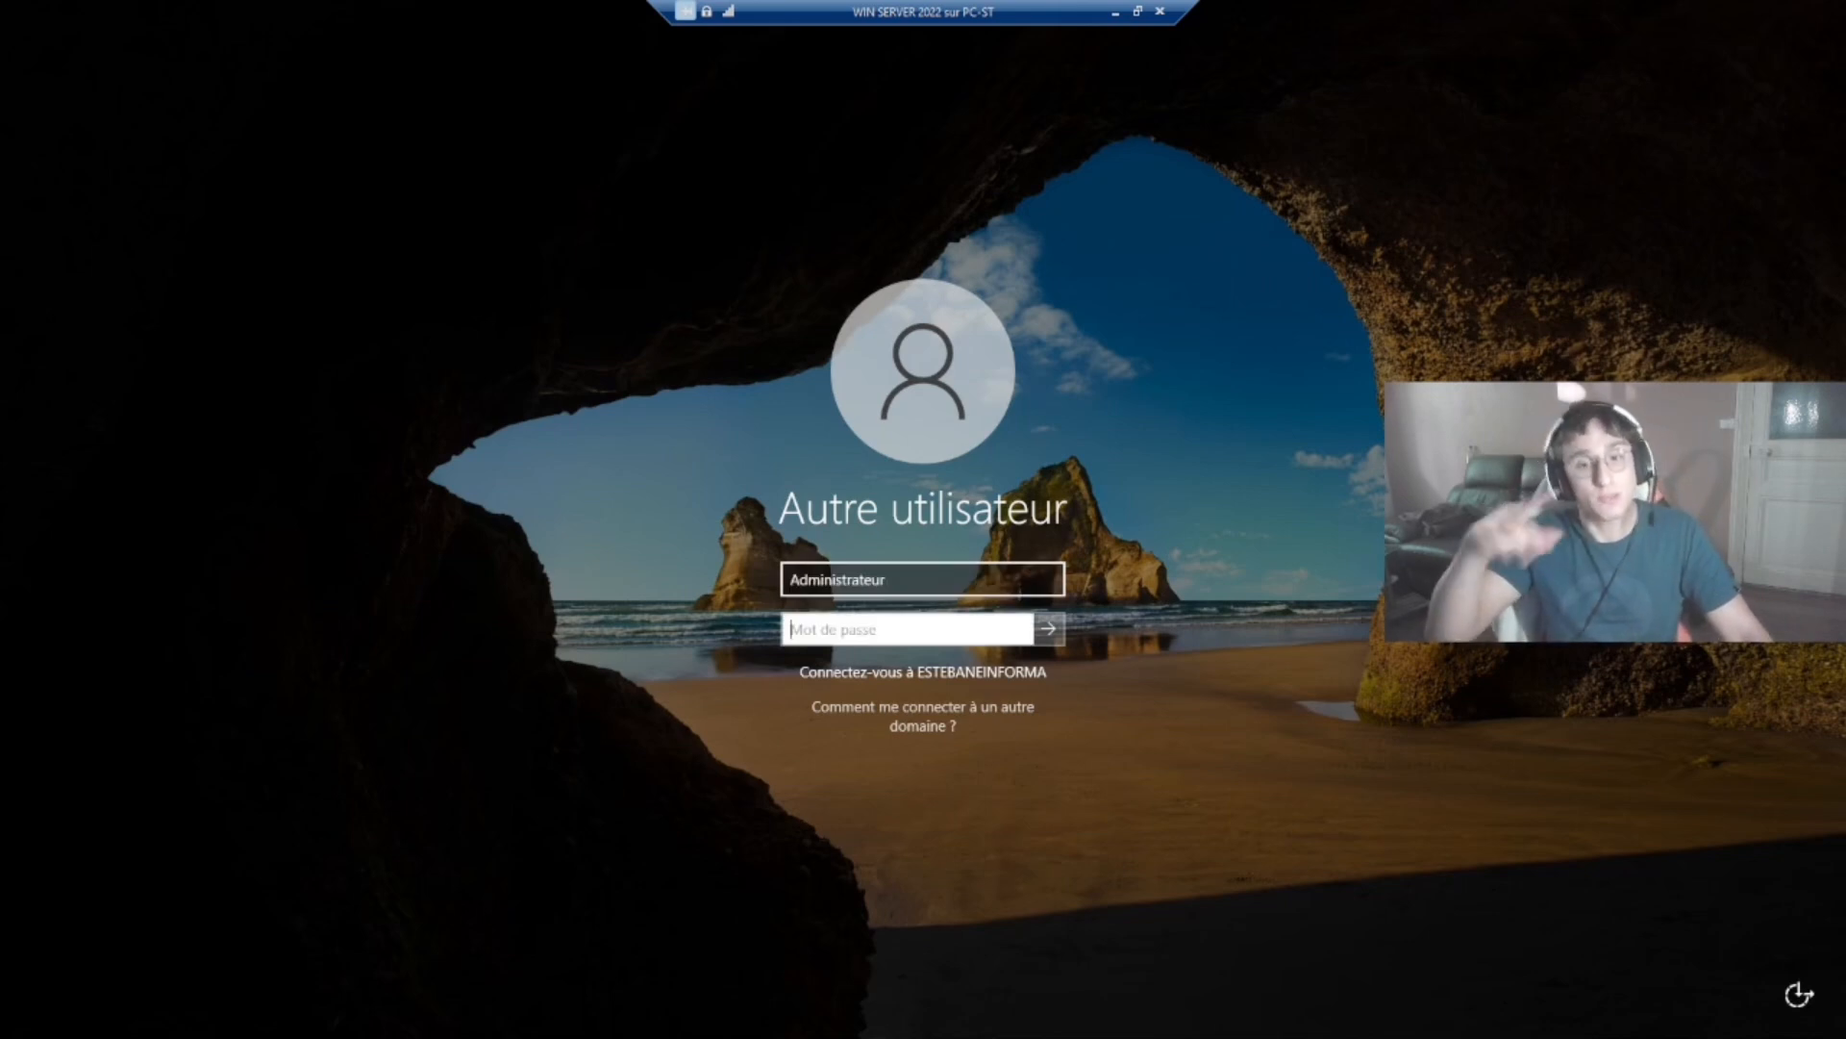
{"action": "type", "text": "****"}
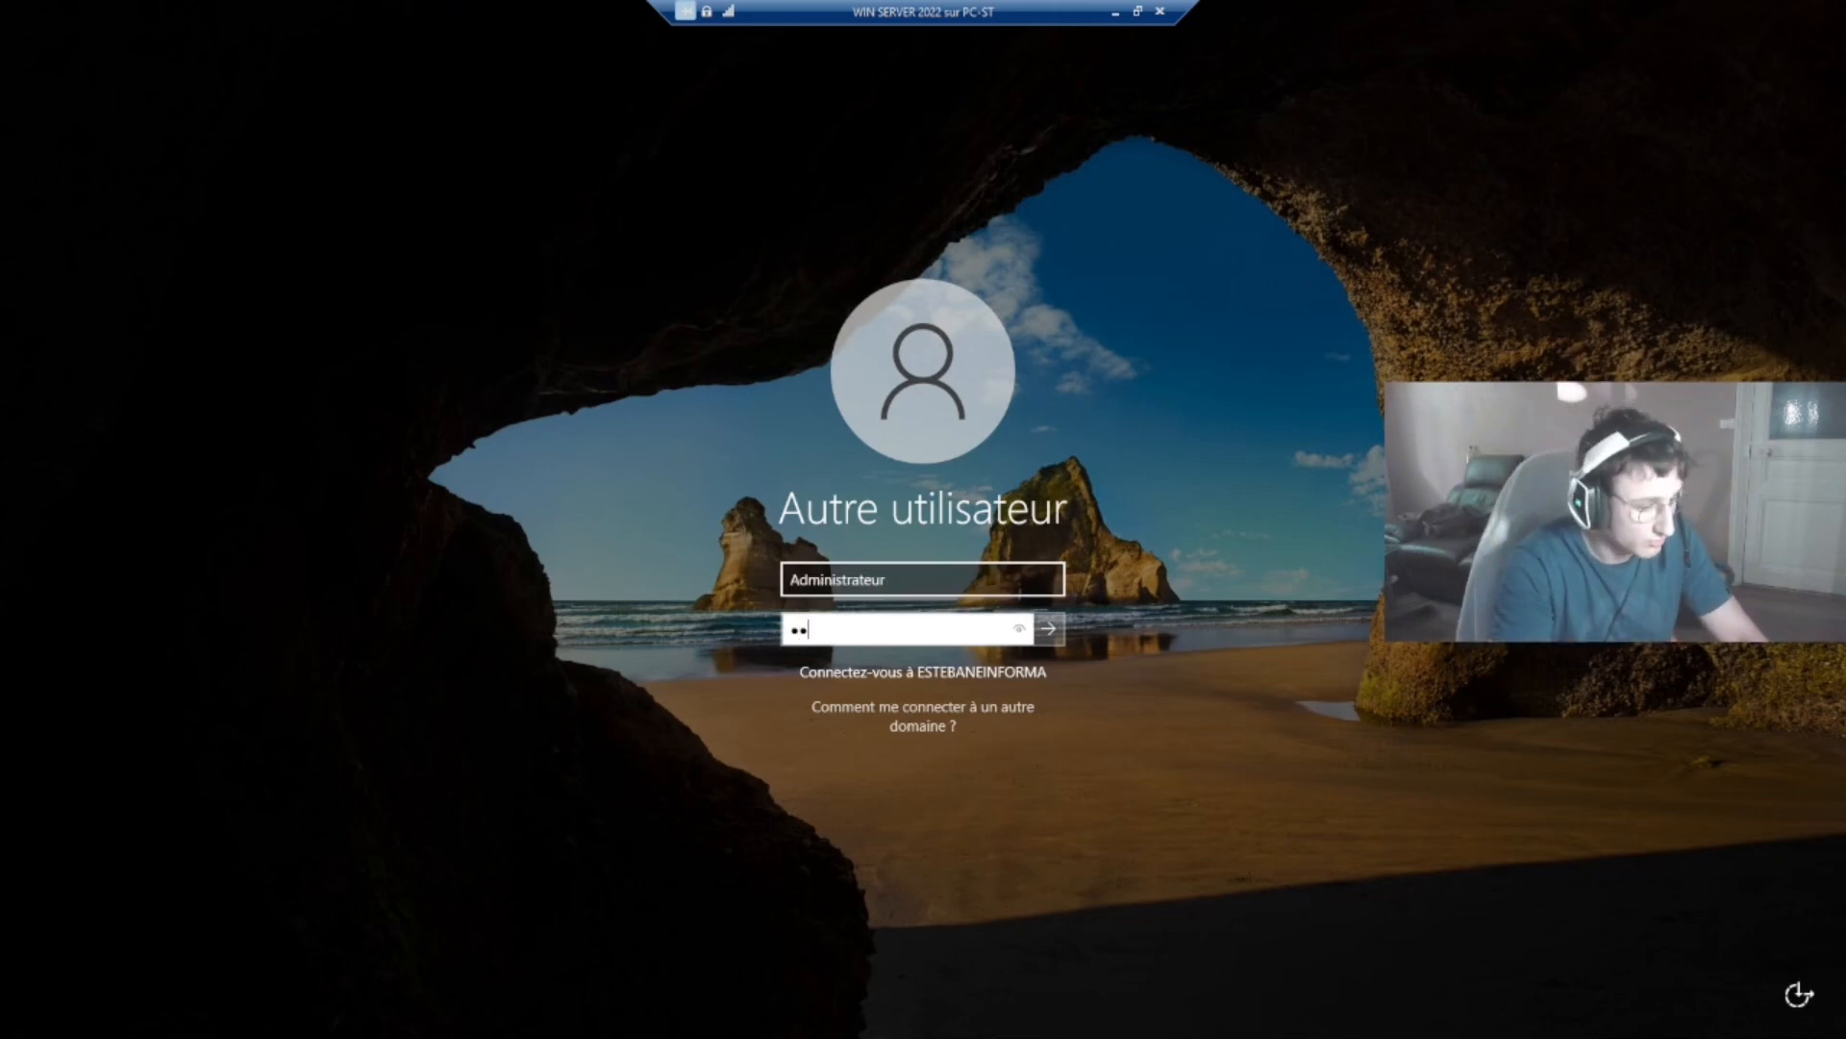
{"action": "type", "text": "***"}
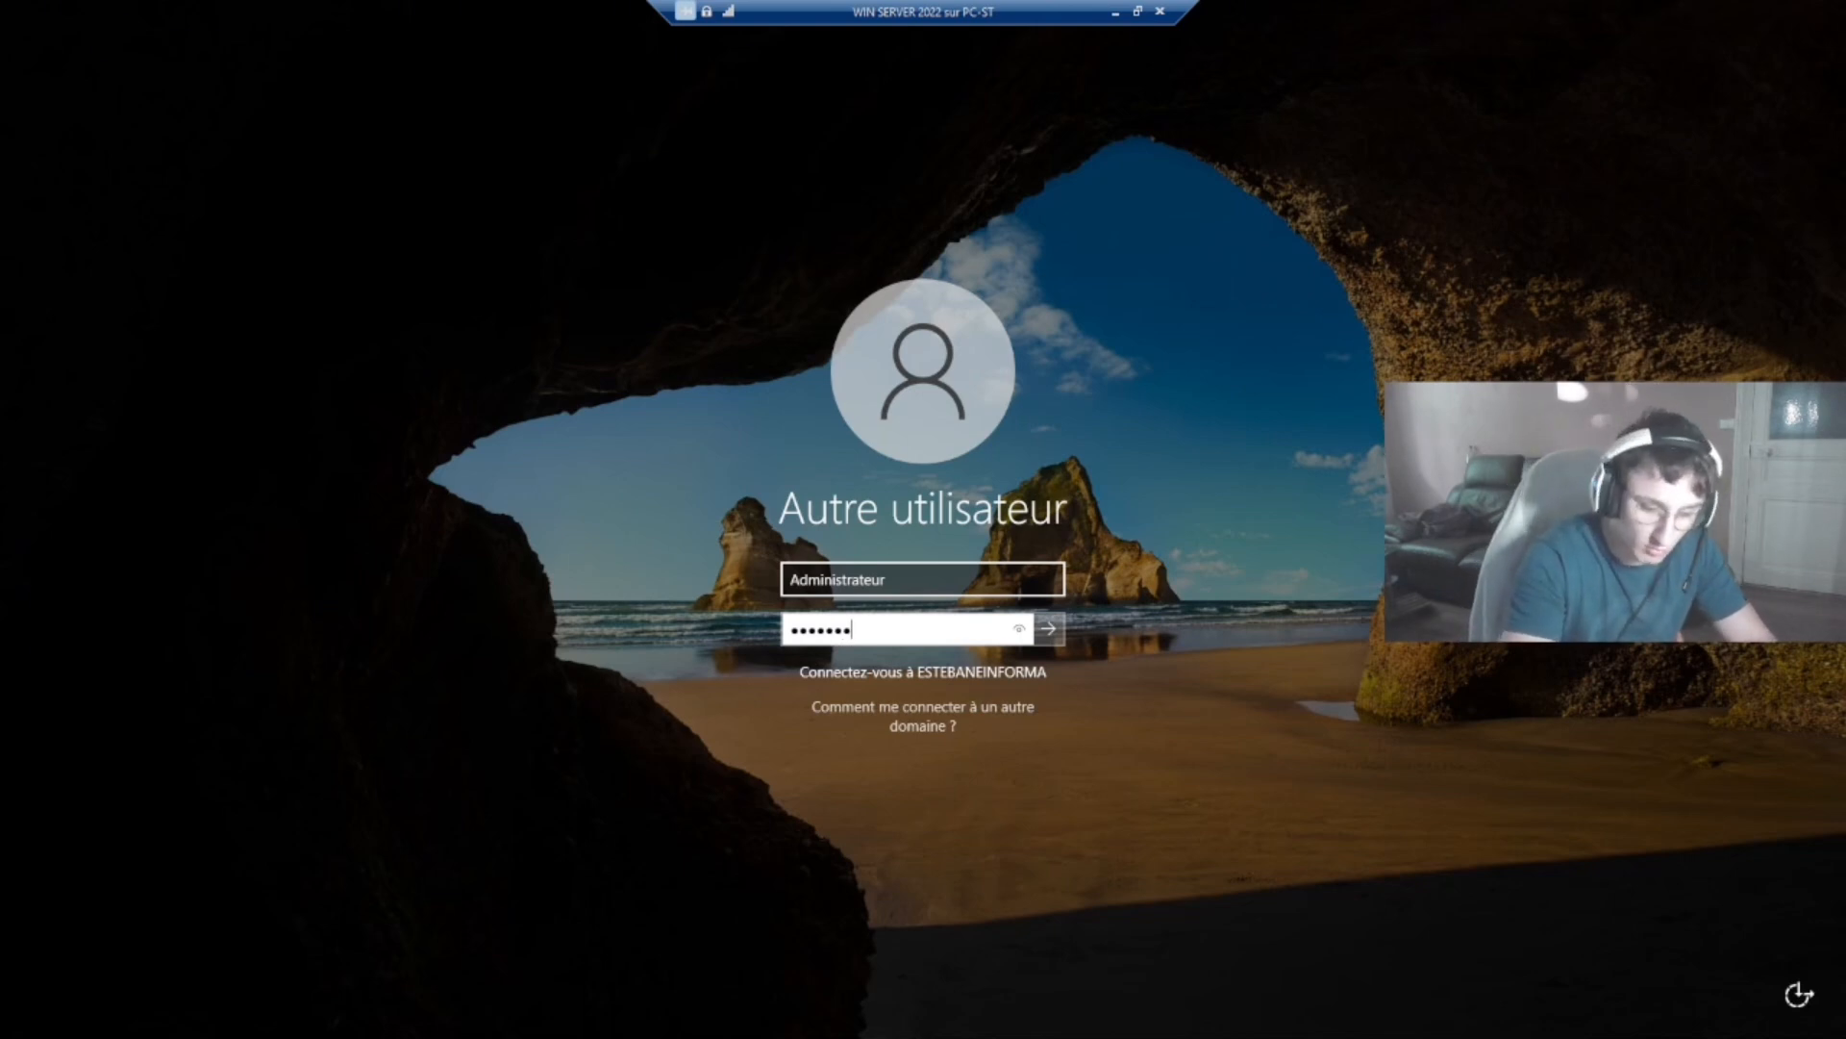
{"action": "type", "text": "******"}
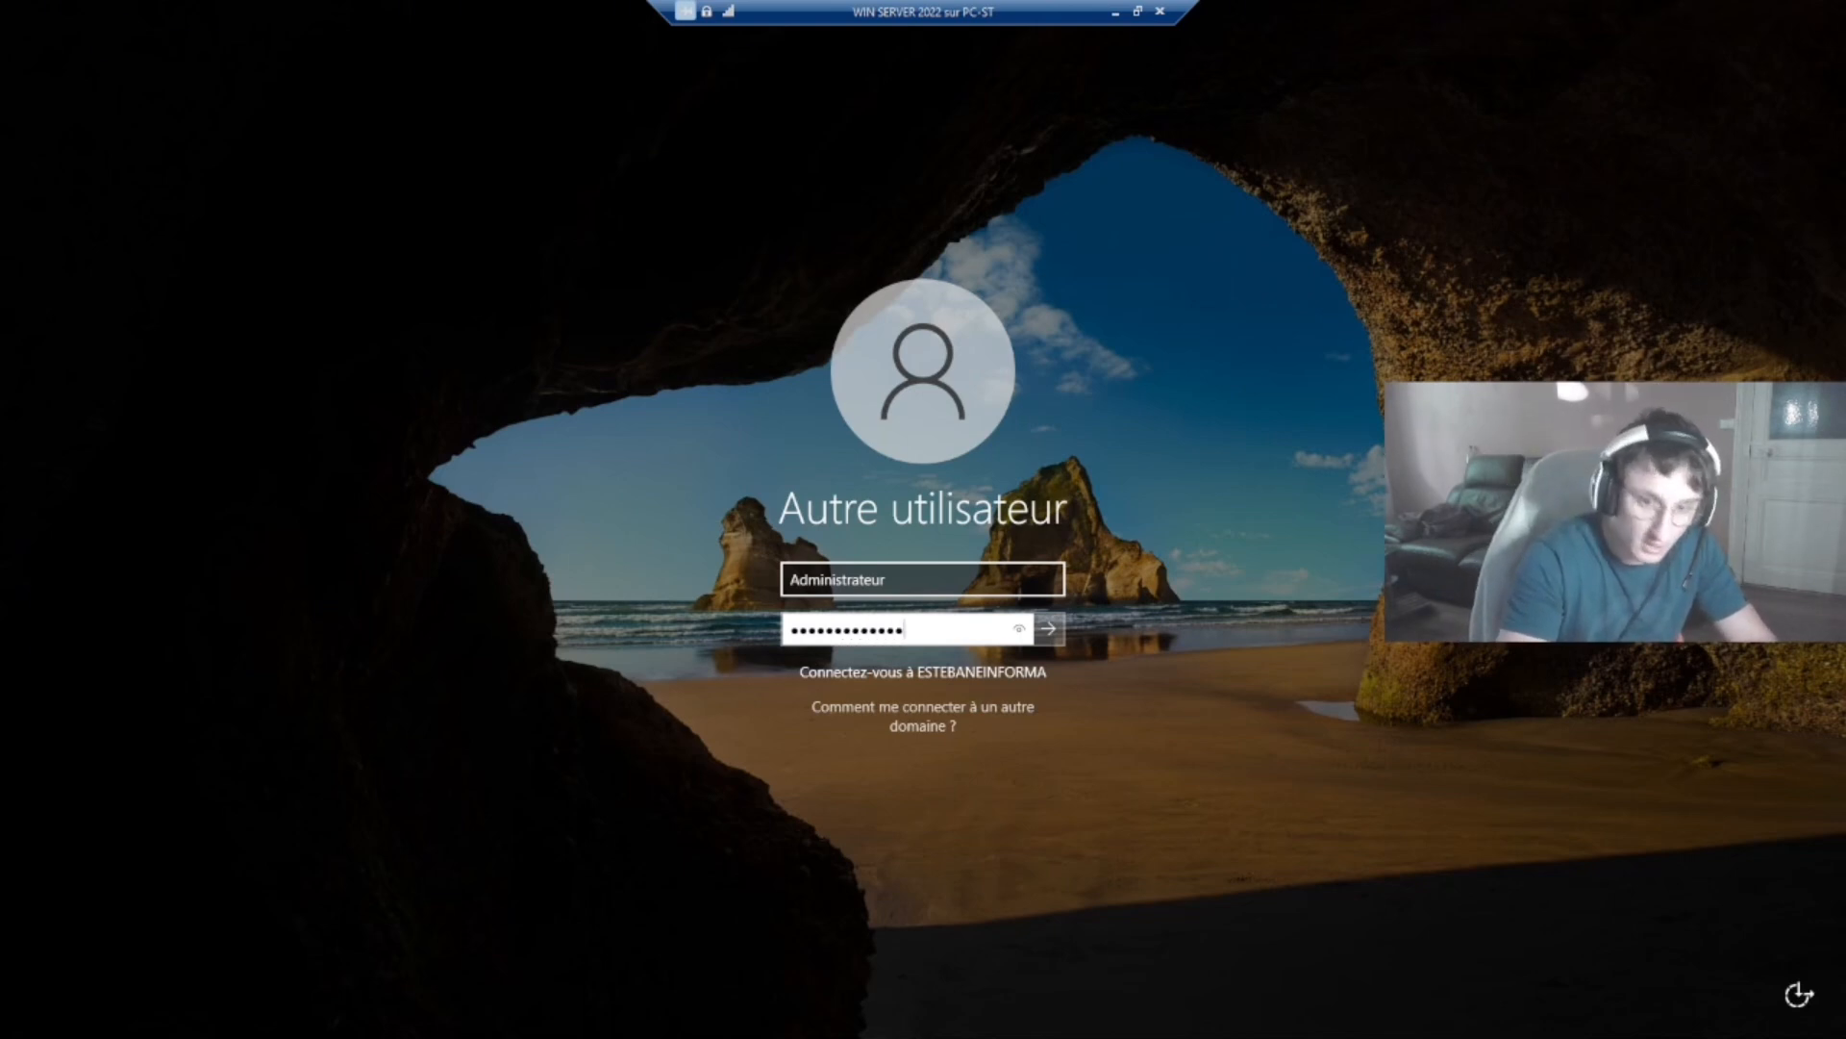
{"action": "key", "text": "Return"}
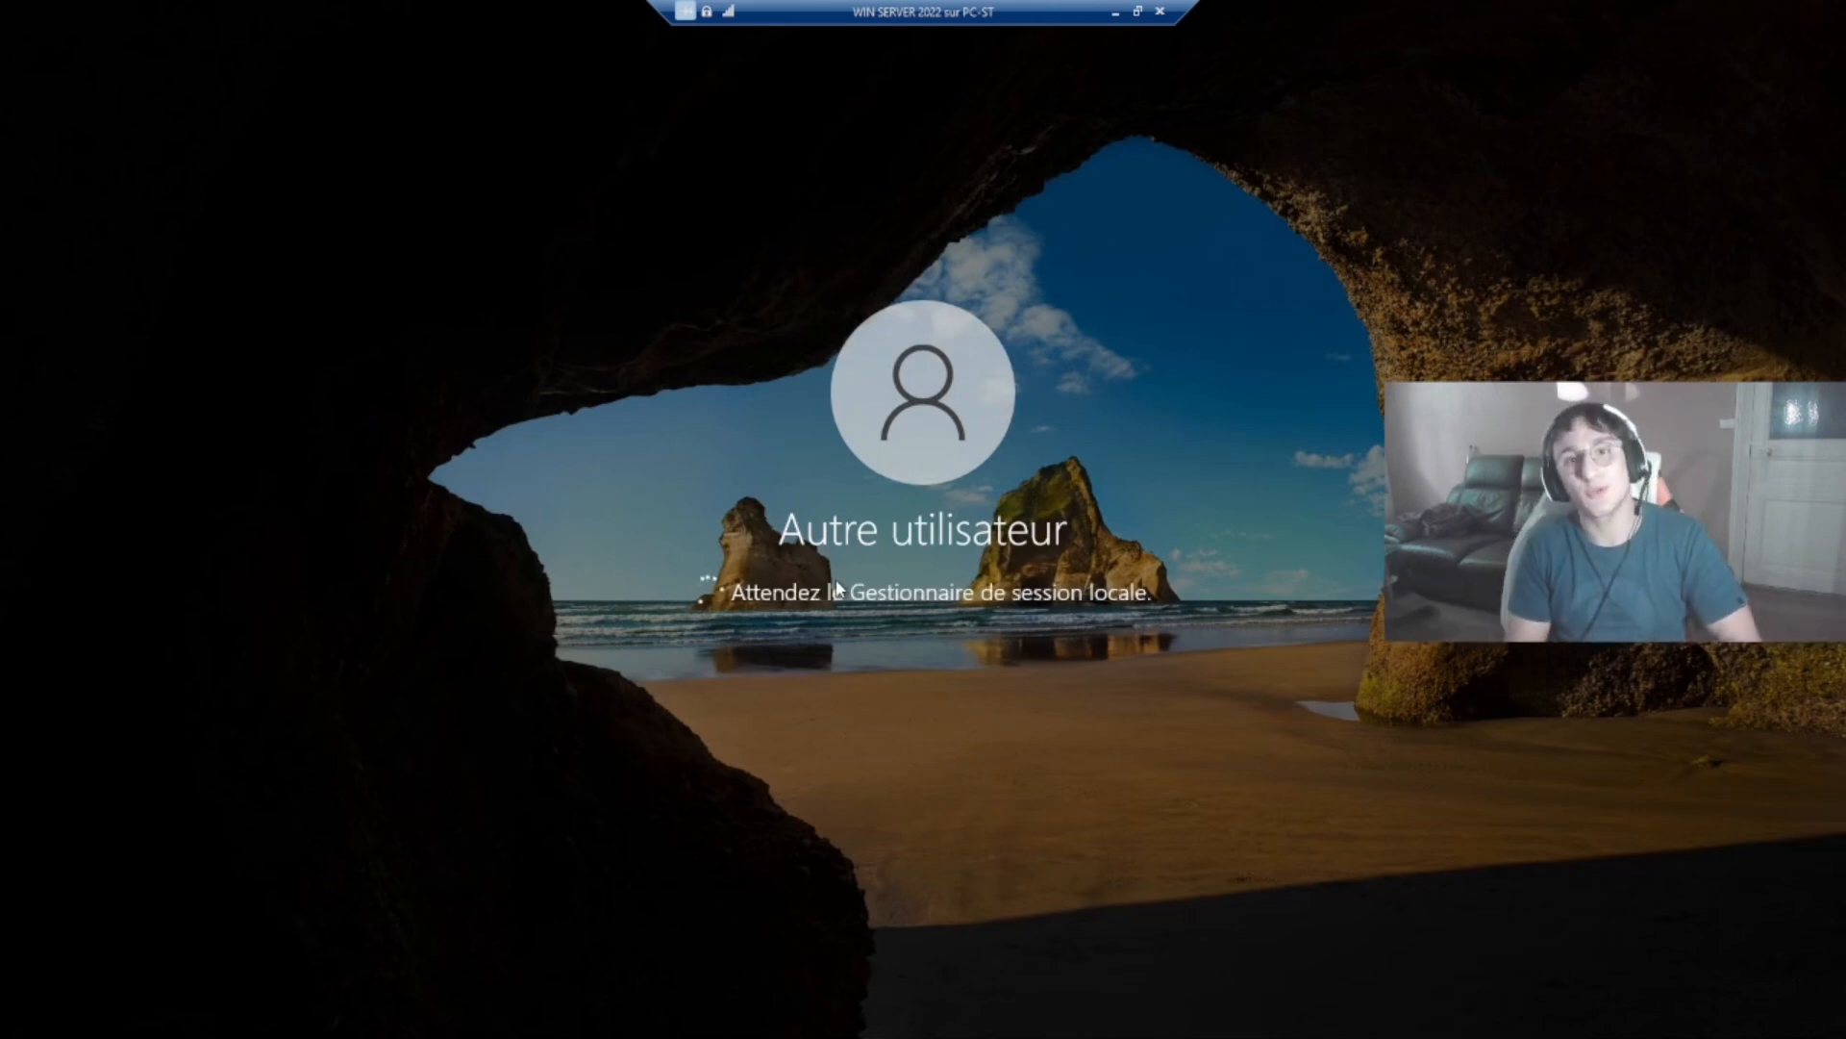